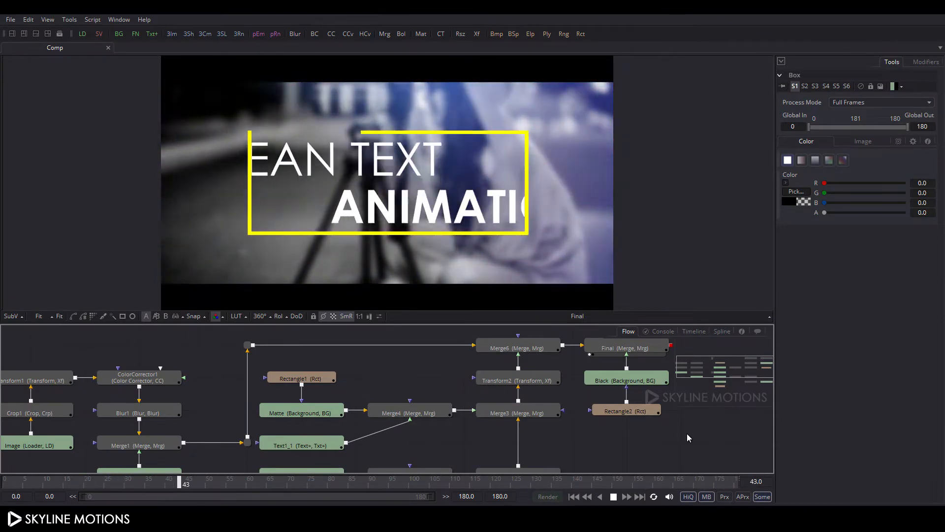
Stop the playback of the finished text animation and create a new empty composition.
key(space)
click(17, 19)
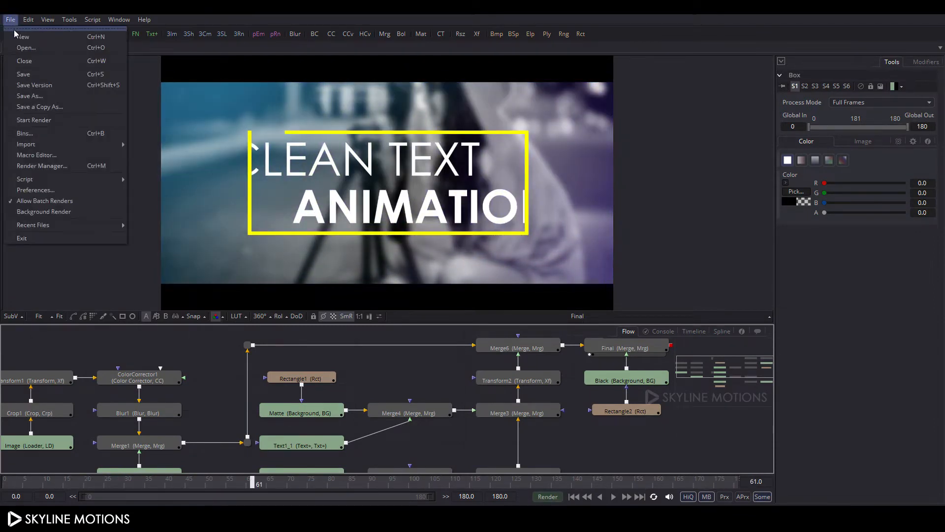
click(16, 36)
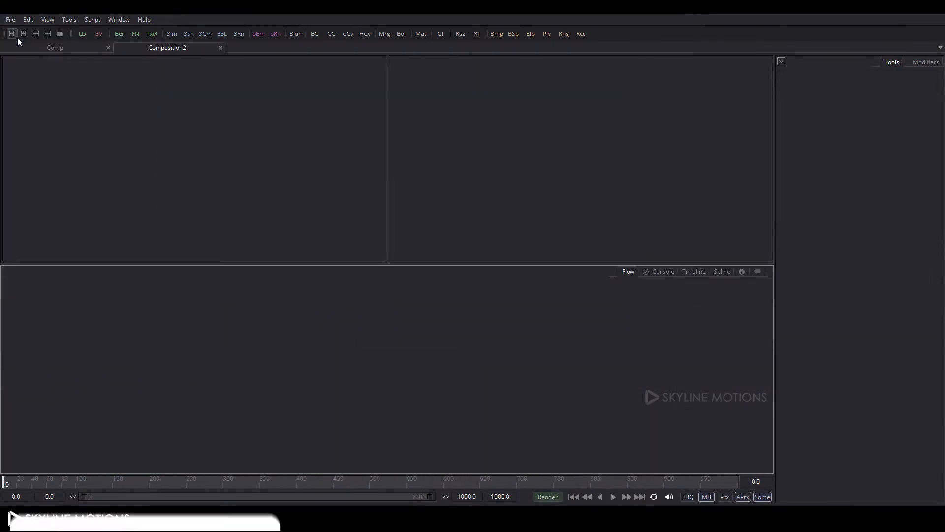
Save the new composition's frame format preferences as HDTV 1080, 1920 by 1080 pixels at 30 frames/sec.
click(10, 20)
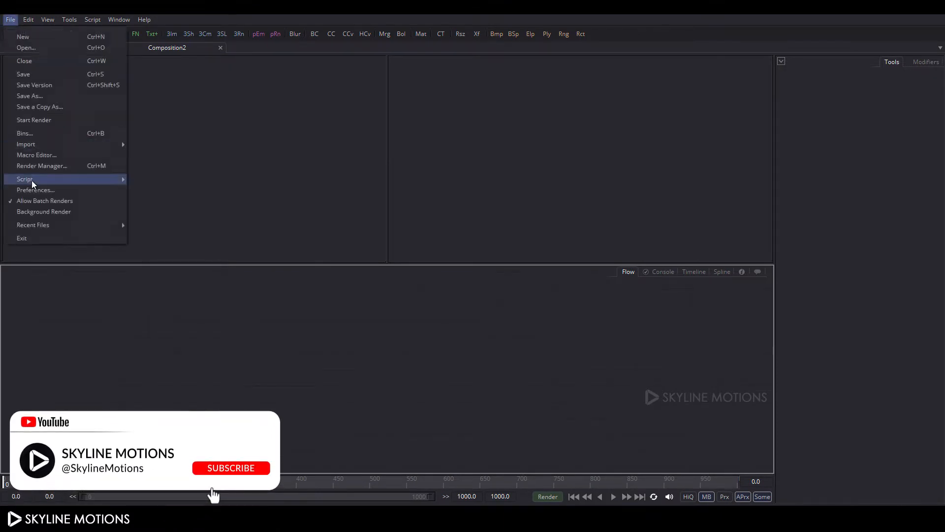
click(47, 192)
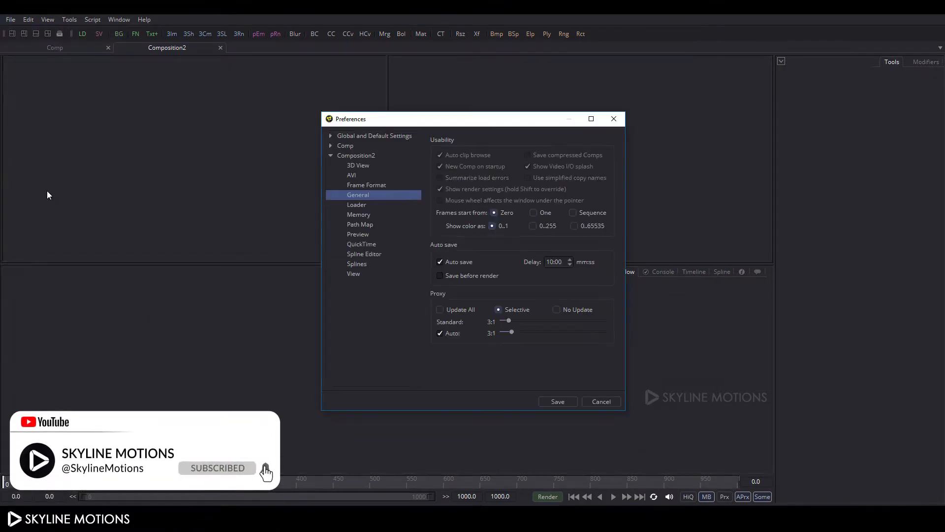
click(373, 186)
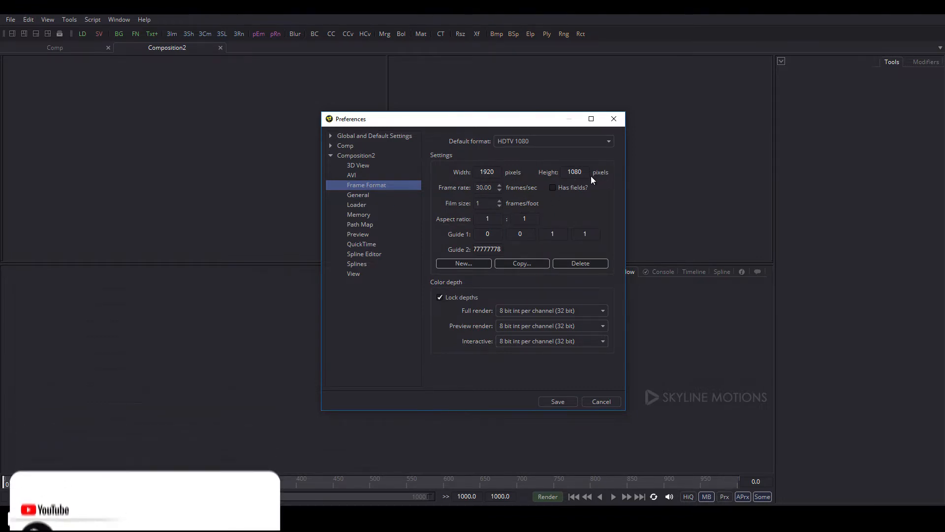
click(561, 403)
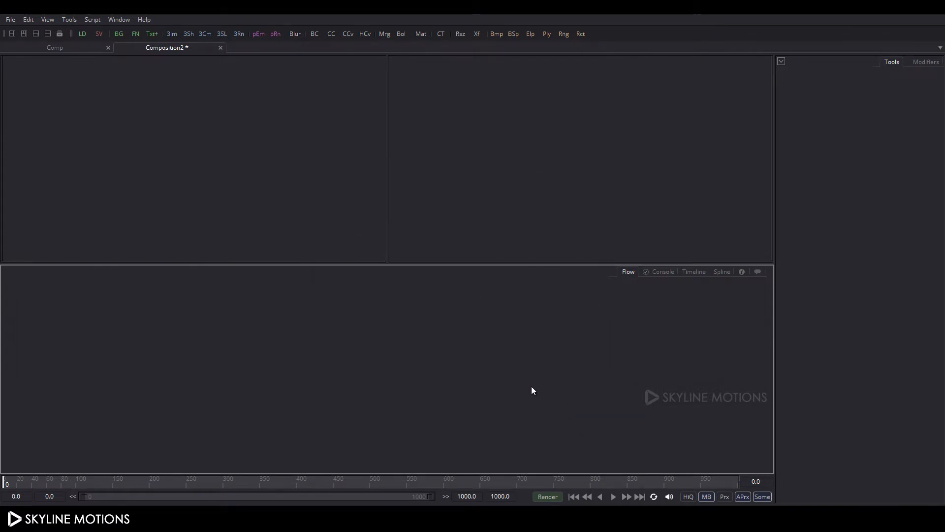
Import the image night-1927265_1920 from the TEXT_TUTS folder into the flow as a loader and show it in the viewer.
key(alt+Tab)
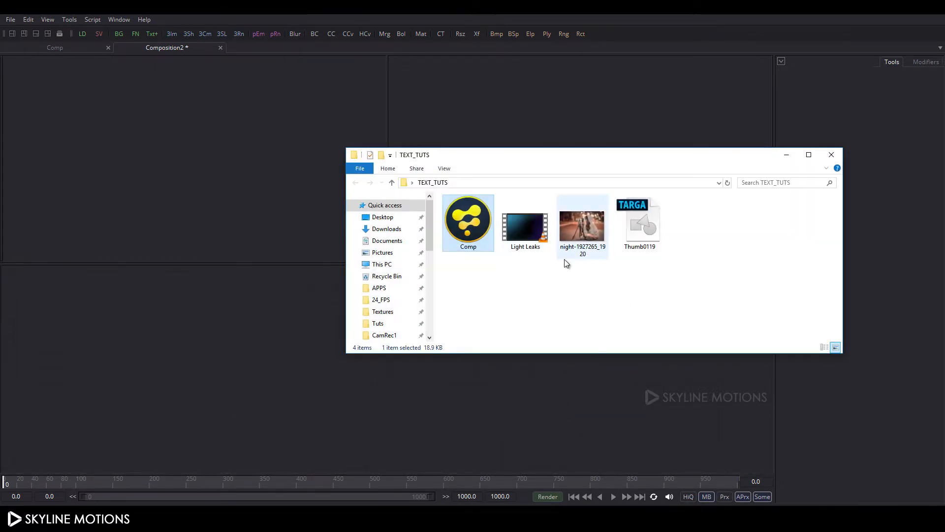
click(578, 239)
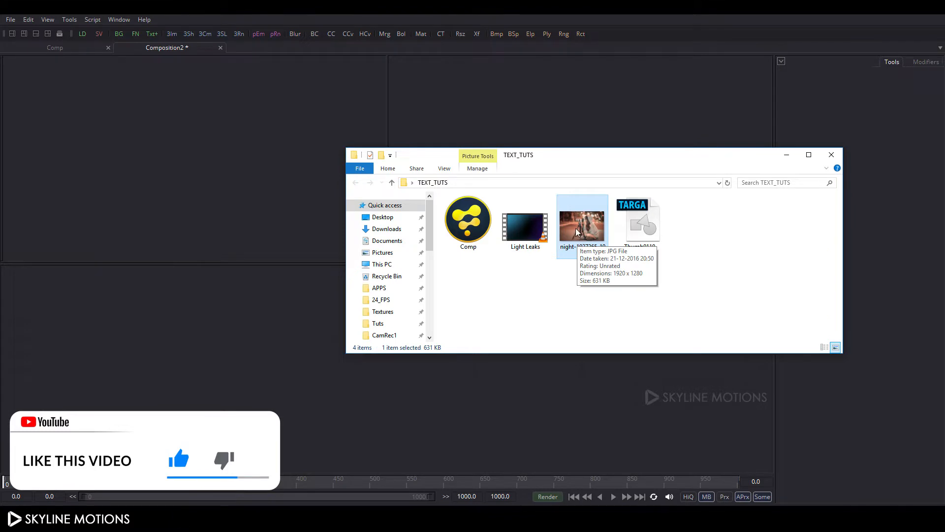
drag(578, 232, 218, 319)
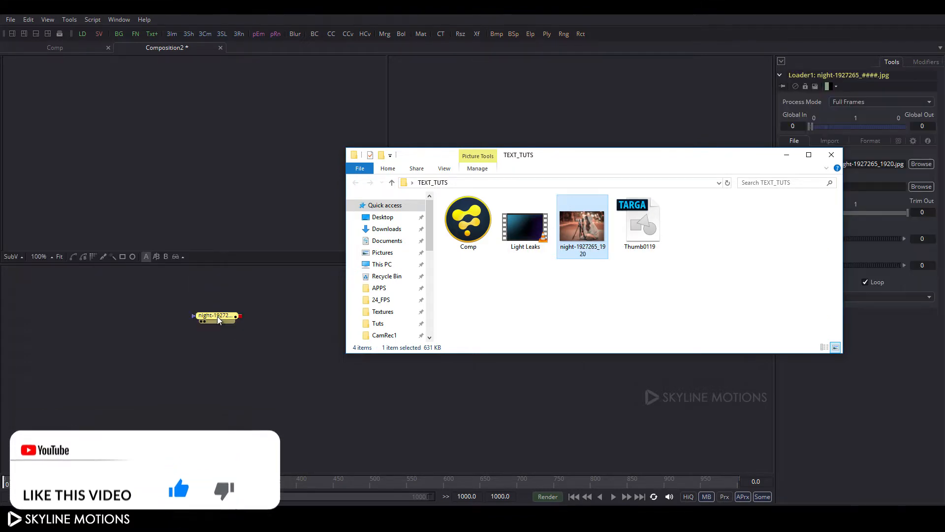
click(155, 123)
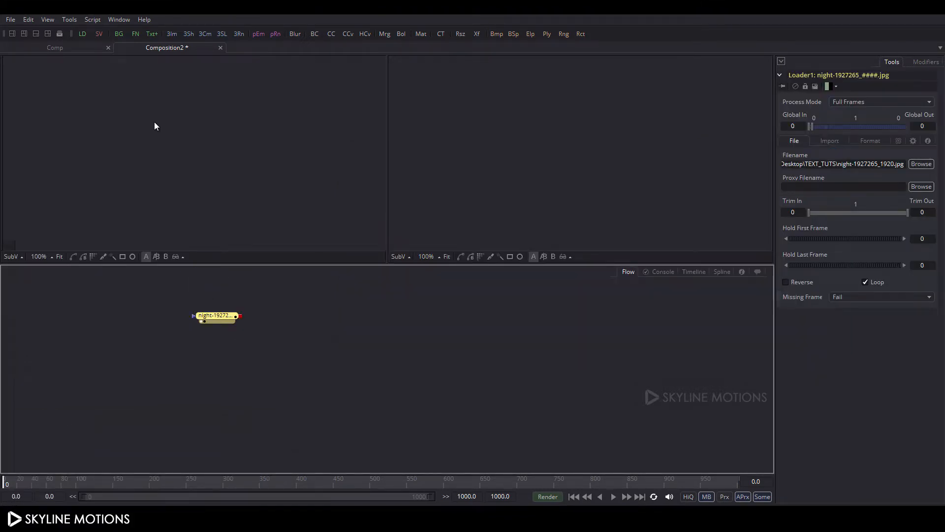
key(1)
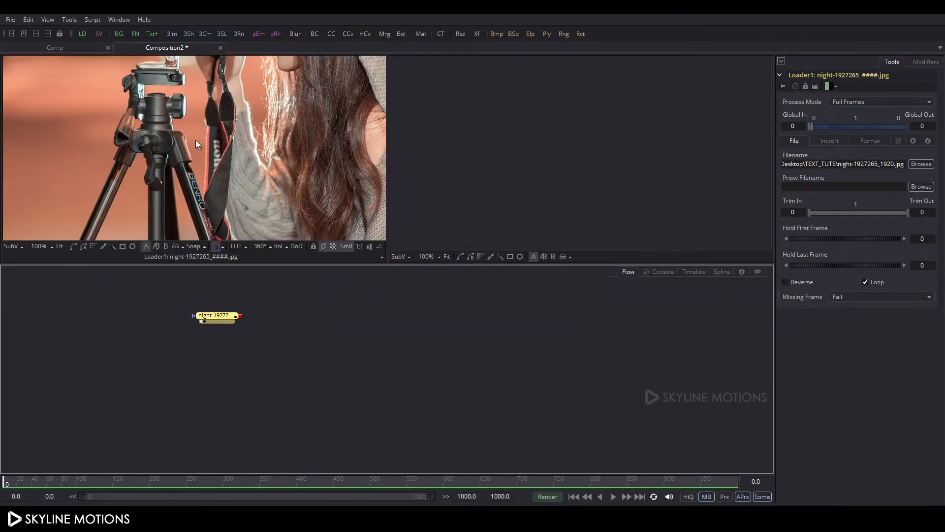
Switch to a single-viewer layout with the image fitted and enlarge the viewer area above the flow.
click(11, 33)
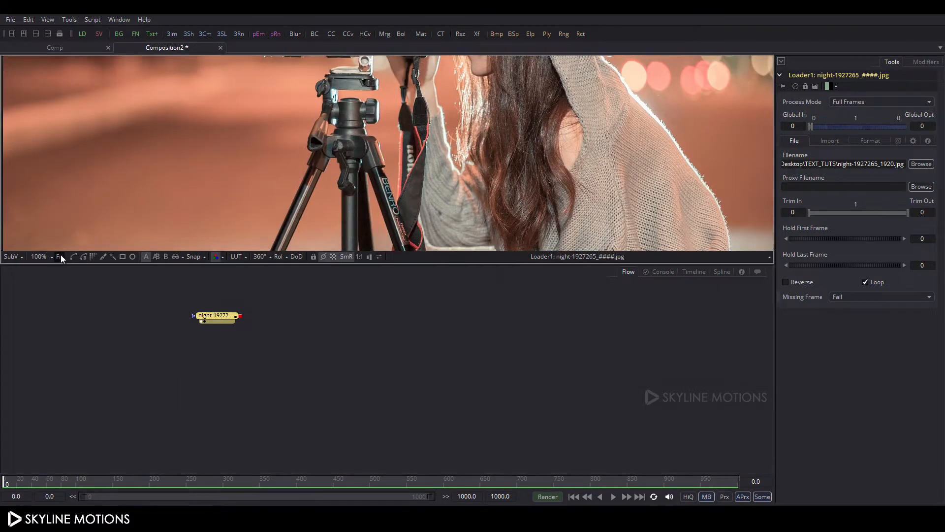
click(60, 257)
drag(348, 264, 350, 307)
drag(223, 367, 94, 377)
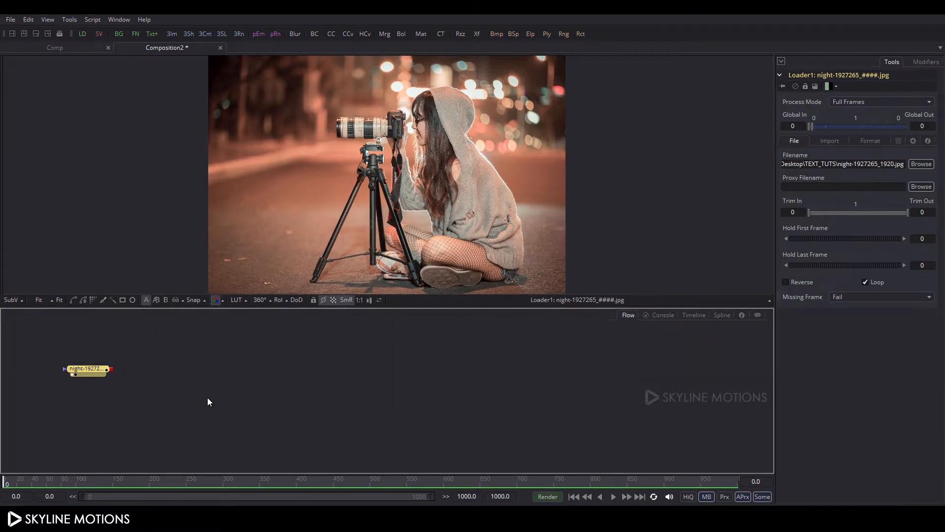
Set the flow to arrange tools to the grid and reposition the image loader node.
right_click(207, 399)
mouse_move(276, 247)
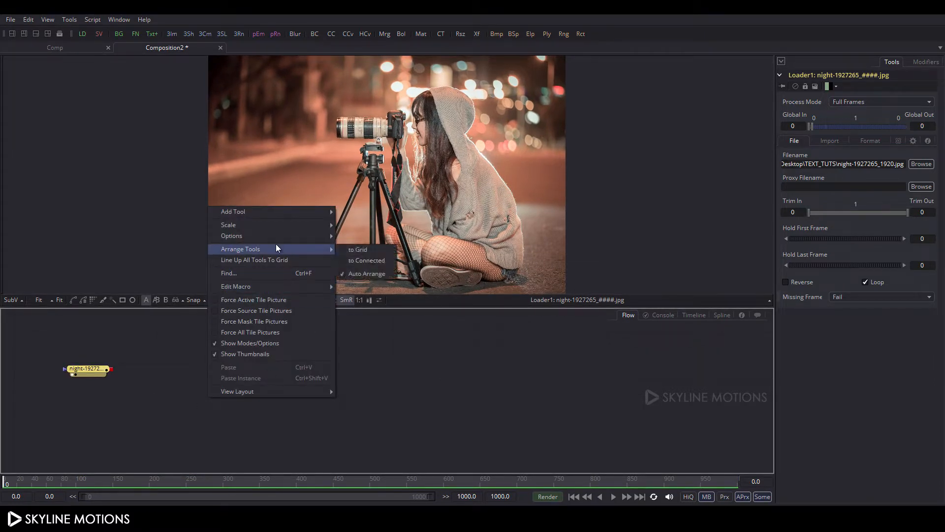
click(354, 249)
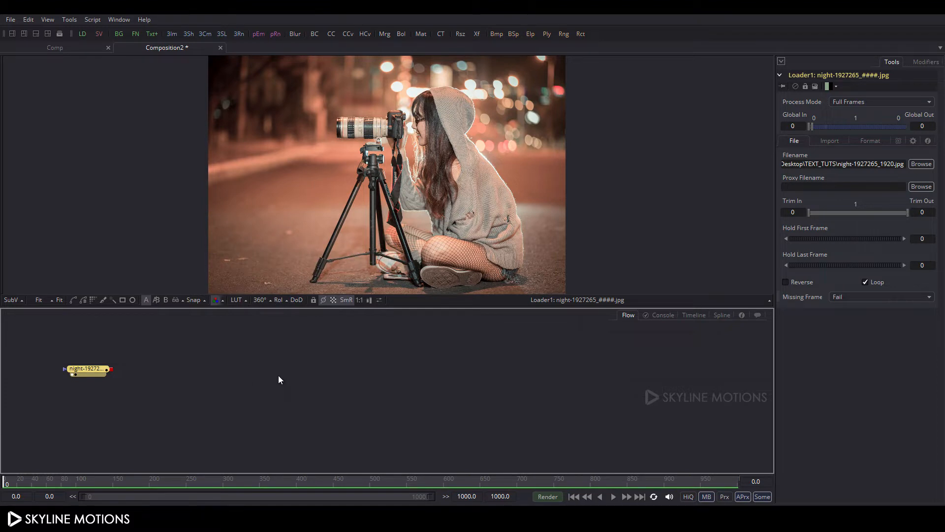
scroll(123, 372, up, 3)
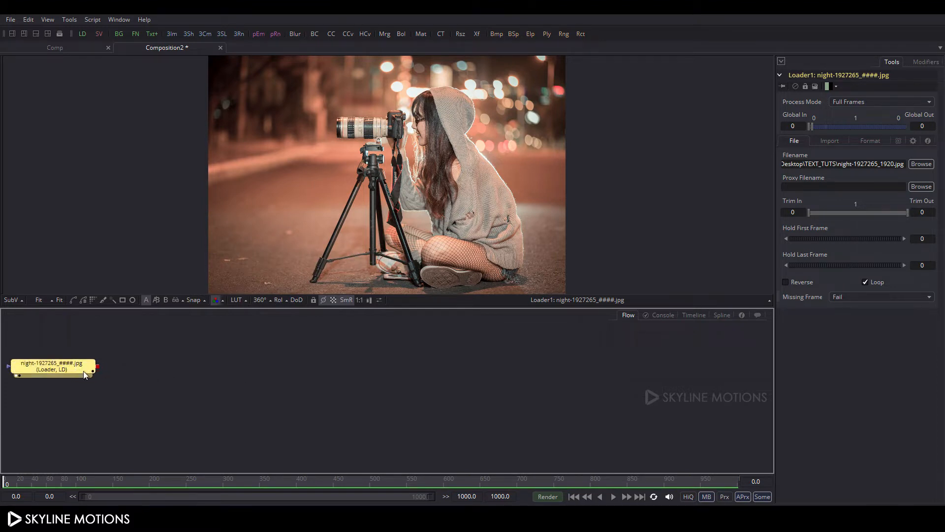
drag(84, 371, 118, 382)
Rename the image loader to "Image" and move it lower in the flow.
mouse_move(118, 393)
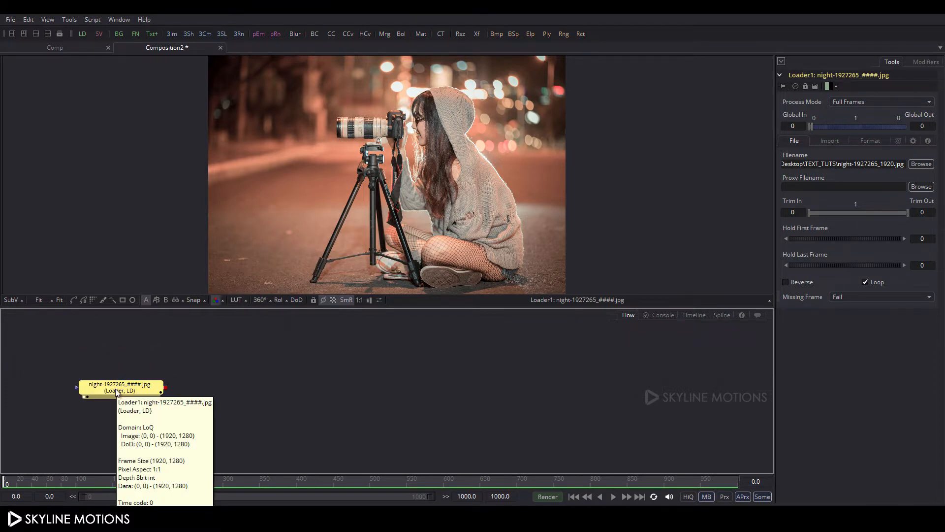
key(F2)
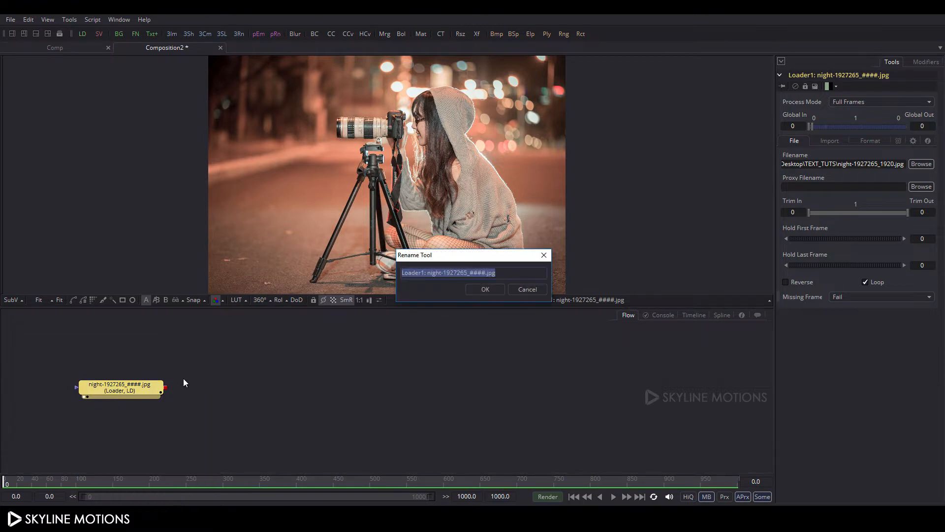
key(BackSpace)
text(Ima)
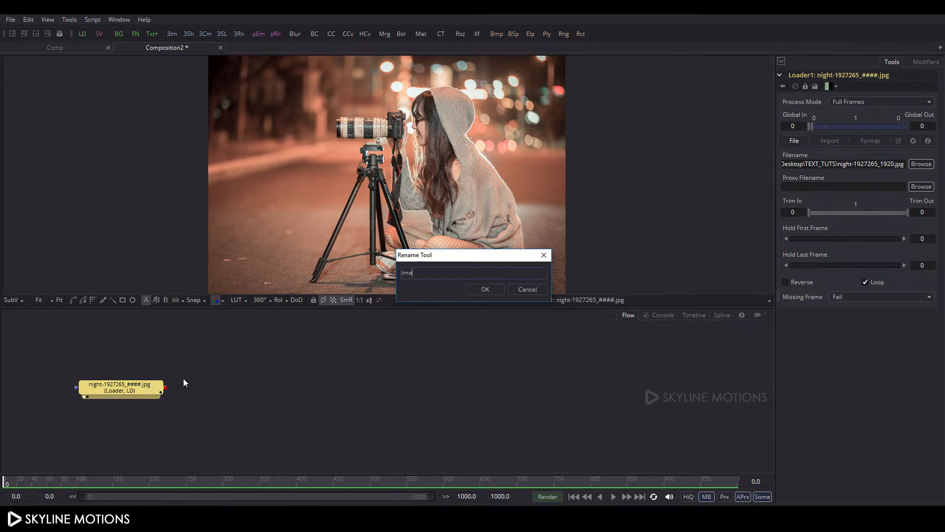
text(ge)
key(Return)
drag(135, 399, 94, 417)
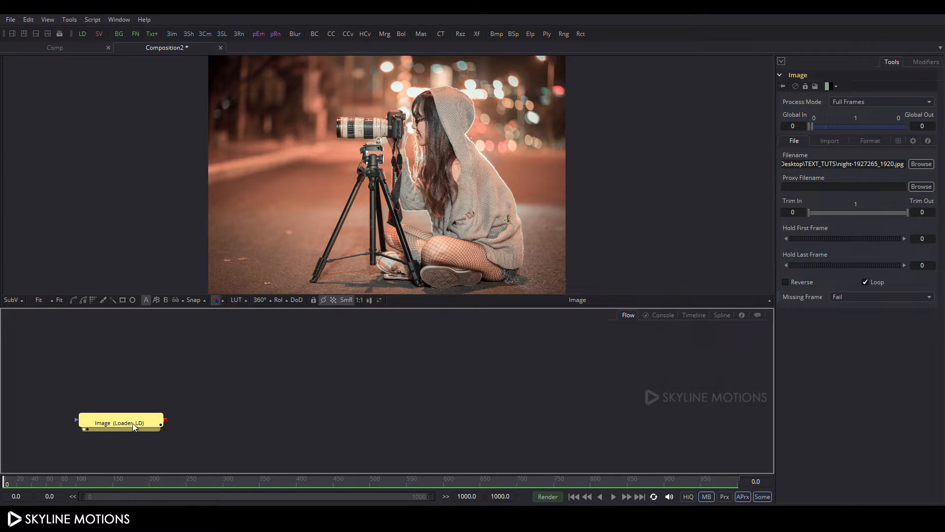
Add a Crop tool above the Image loader, display it in the viewer and set its Y Offset to 34.
key(ctrl+space)
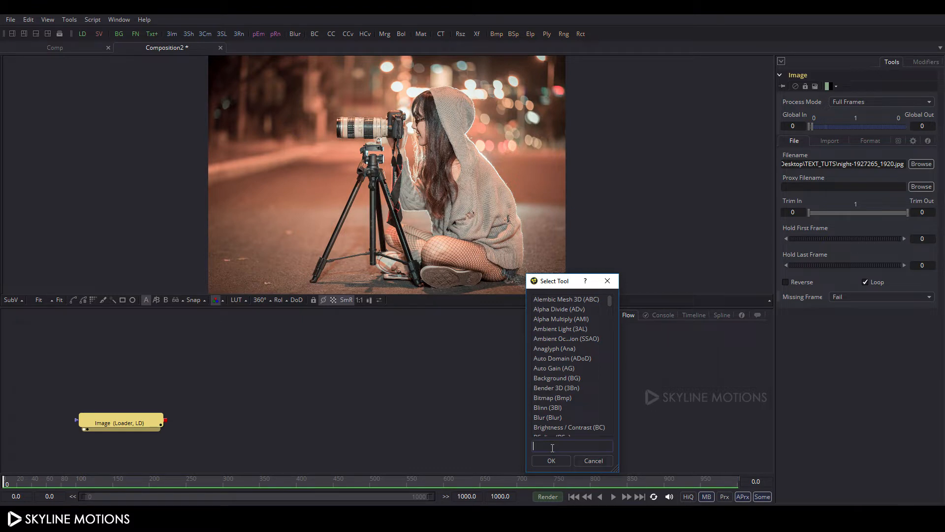
text(crop)
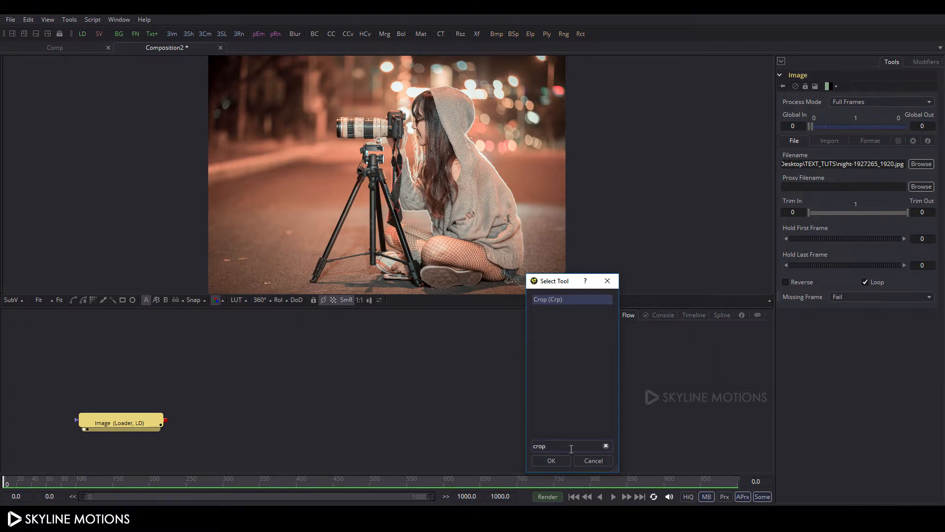
click(552, 461)
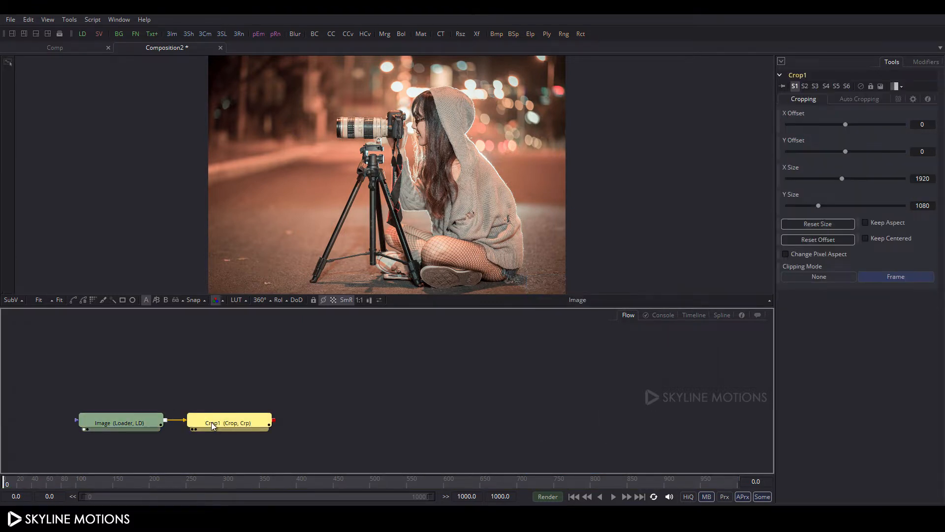
key(1)
drag(212, 422, 117, 390)
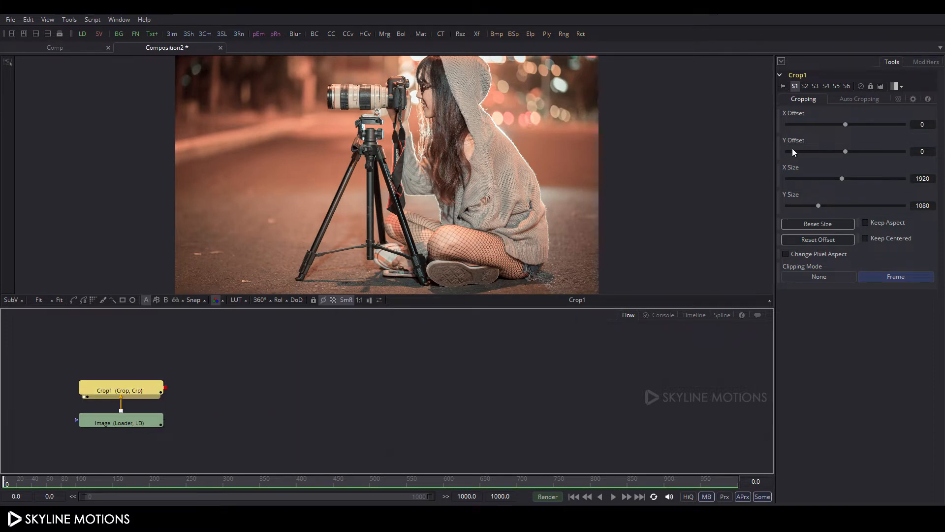
drag(841, 151, 847, 152)
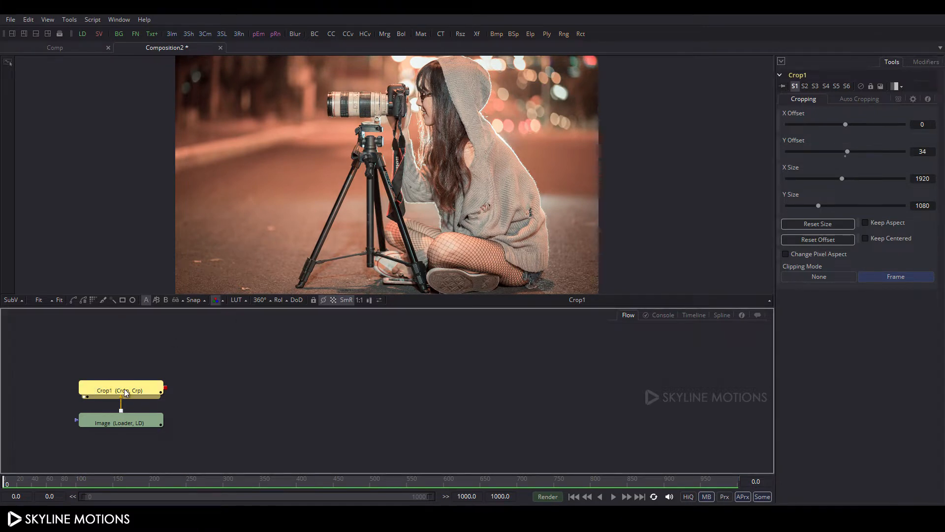
Add a Color Corrector after the Crop tool and show its output in the viewer.
mouse_move(126, 392)
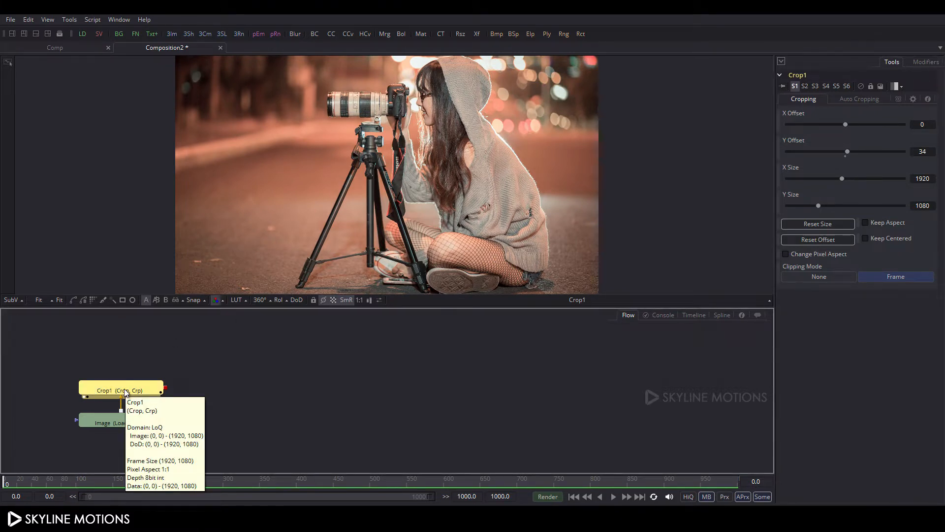
key(ctrl+space)
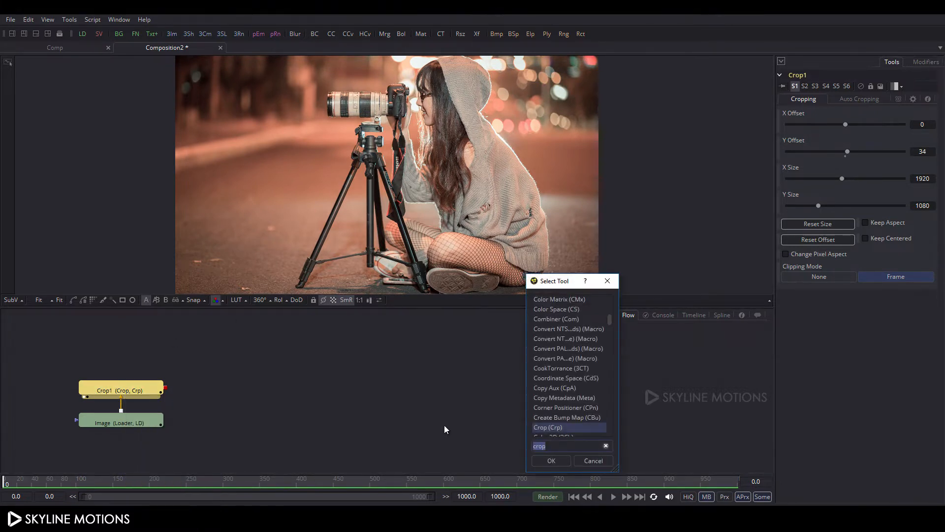
click(606, 445)
text(colo)
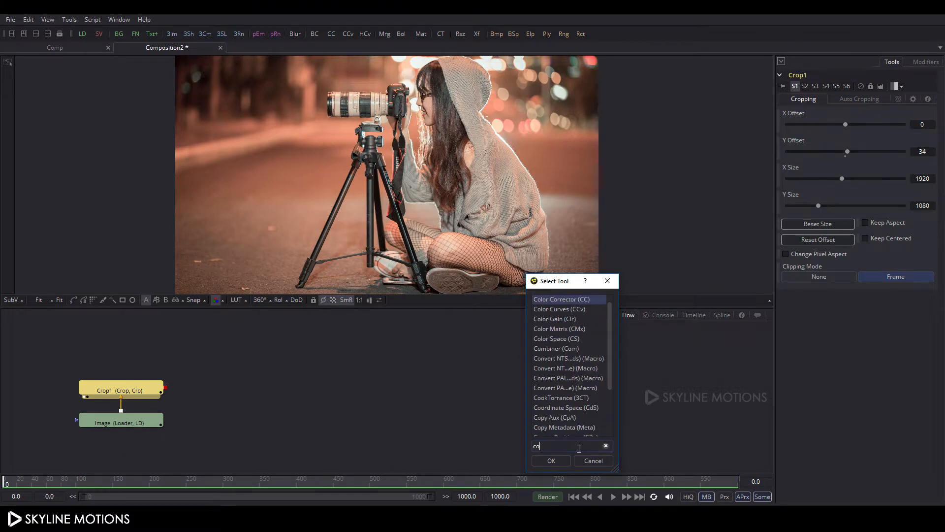
click(559, 464)
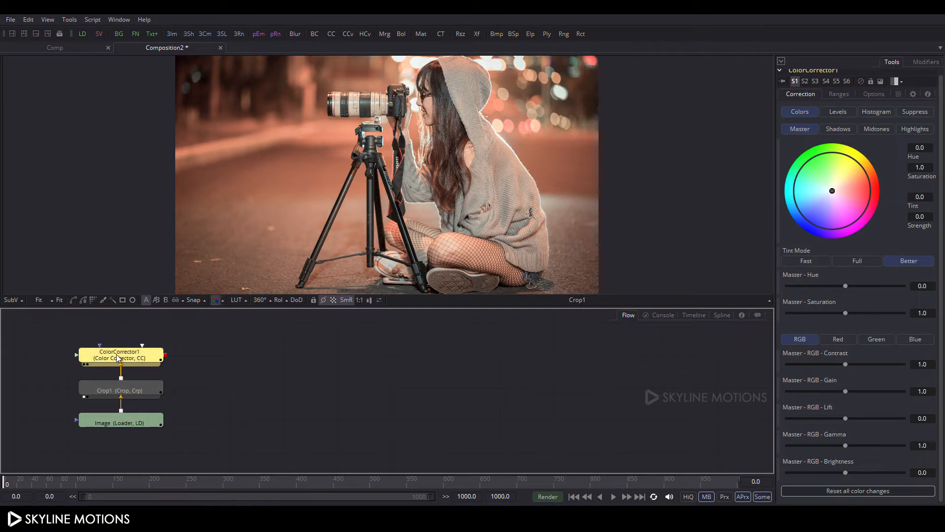
drag(118, 358, 130, 141)
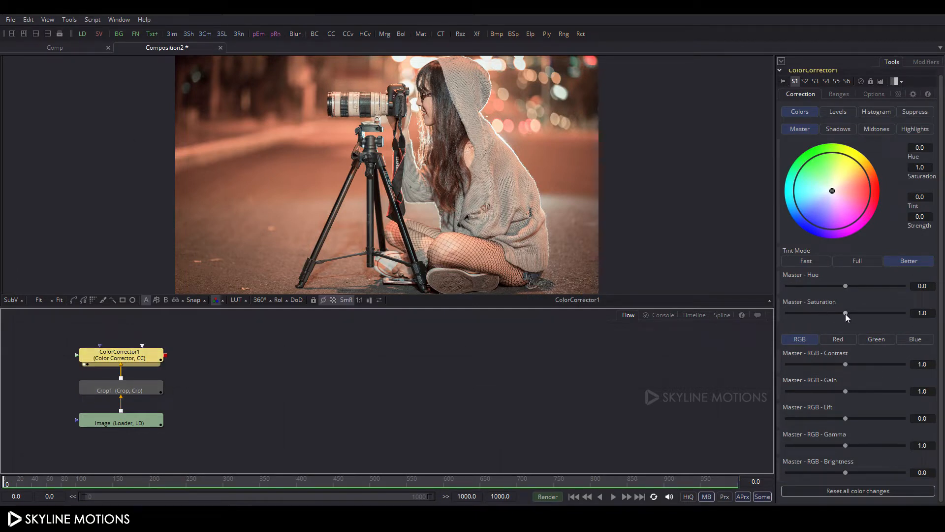
Set the Color Corrector's master saturation to 0.0 and its master RGB lift to -0.4.
drag(846, 313, 767, 315)
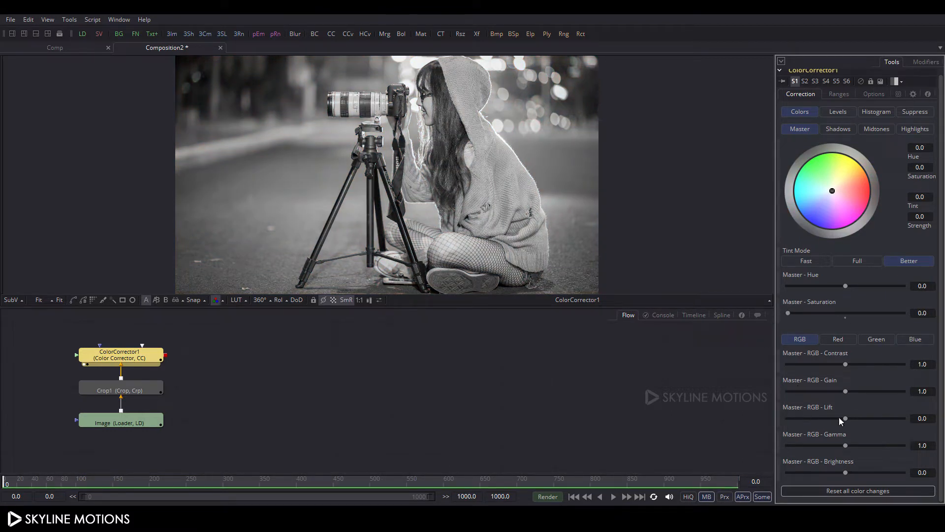
drag(844, 419, 832, 419)
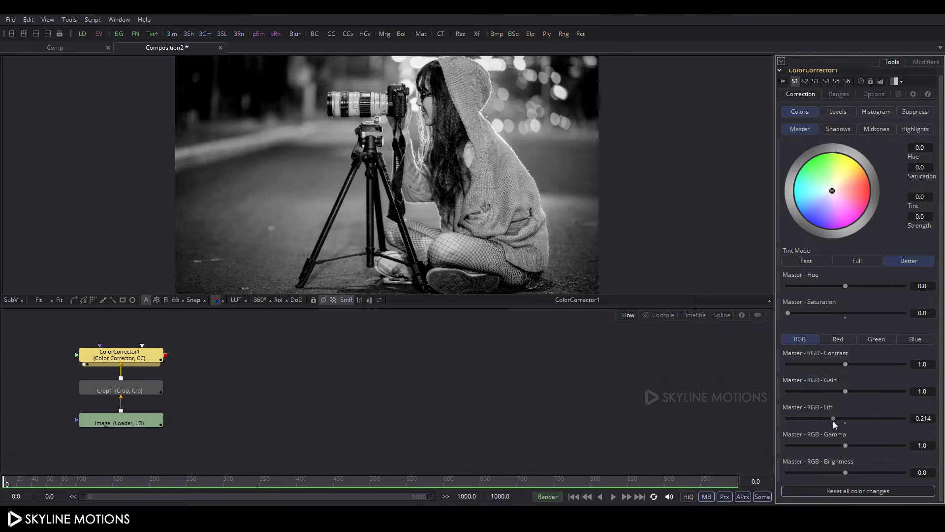
double_click(917, 418)
key(BackSpace)
text(-)
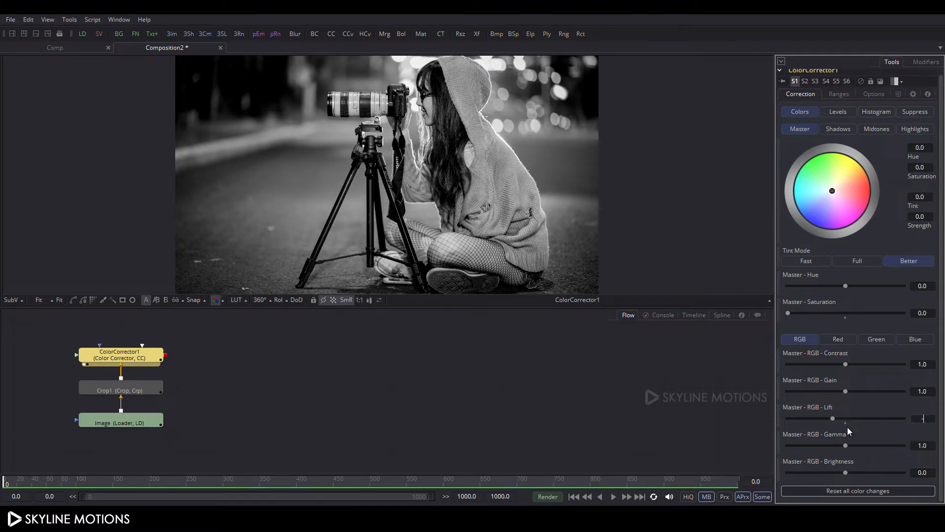
text(0.4)
key(Tab)
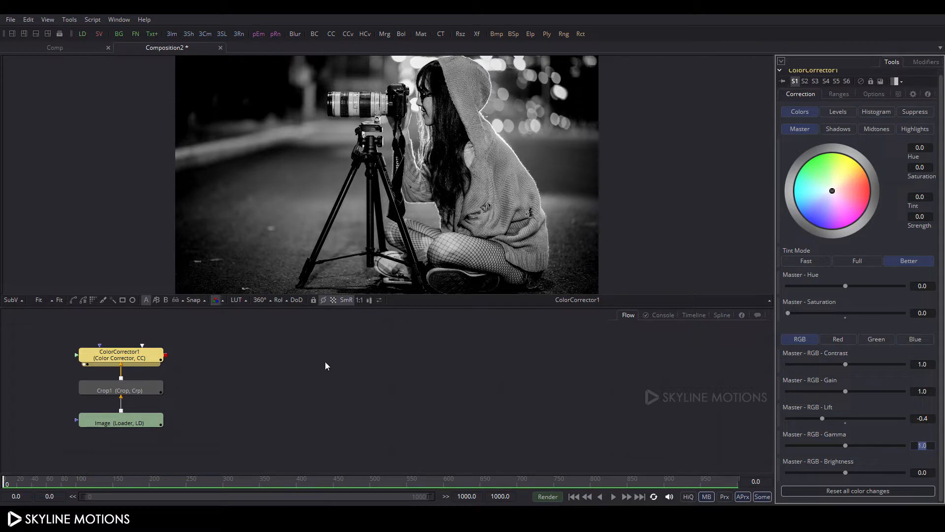
drag(208, 362, 187, 381)
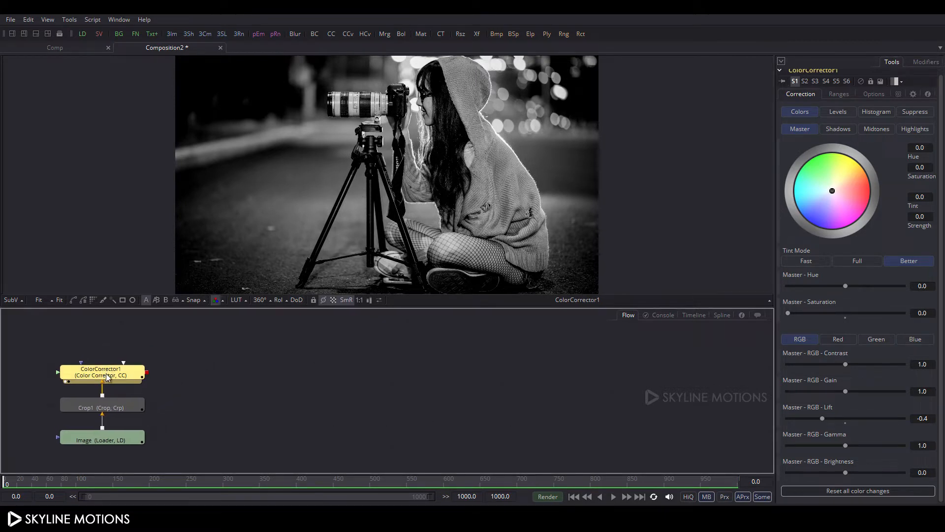
Add a Transform tool after the Color Corrector and set the composition's end frame to 180.
click(477, 36)
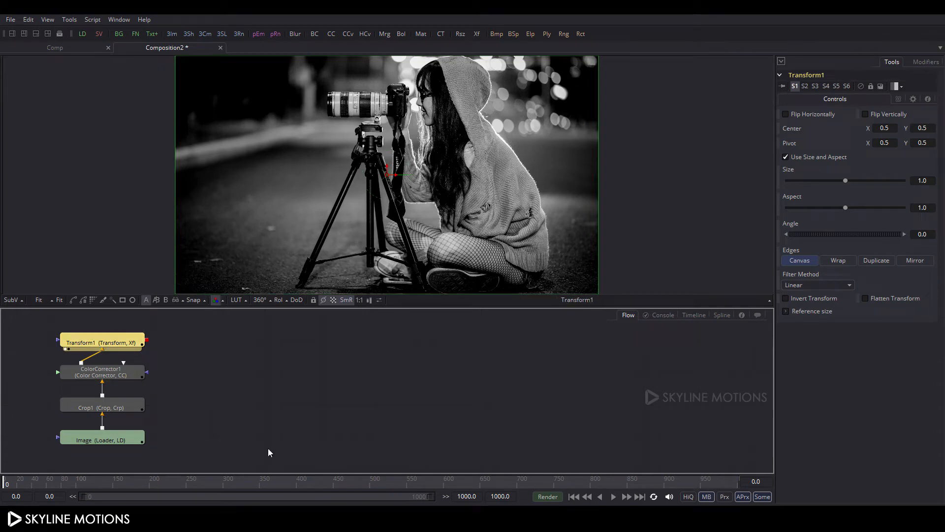
click(512, 497)
text(180)
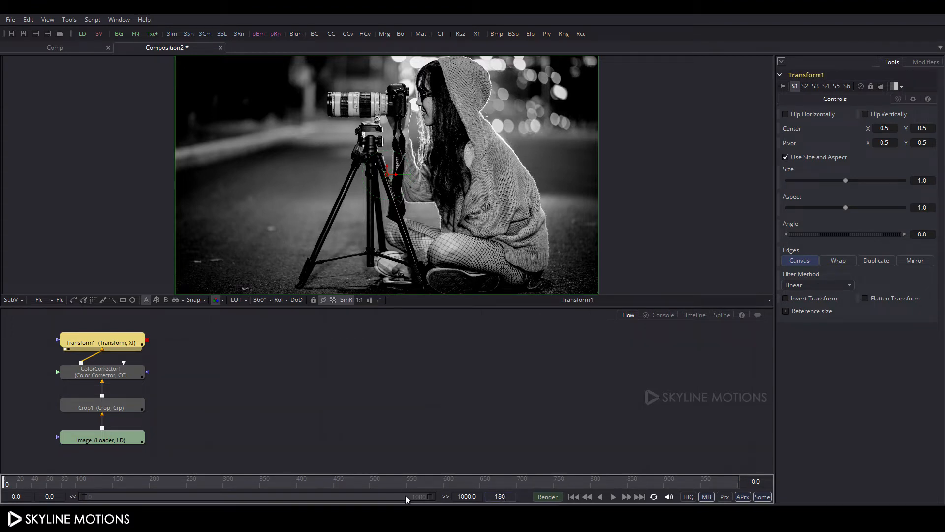
key(Return)
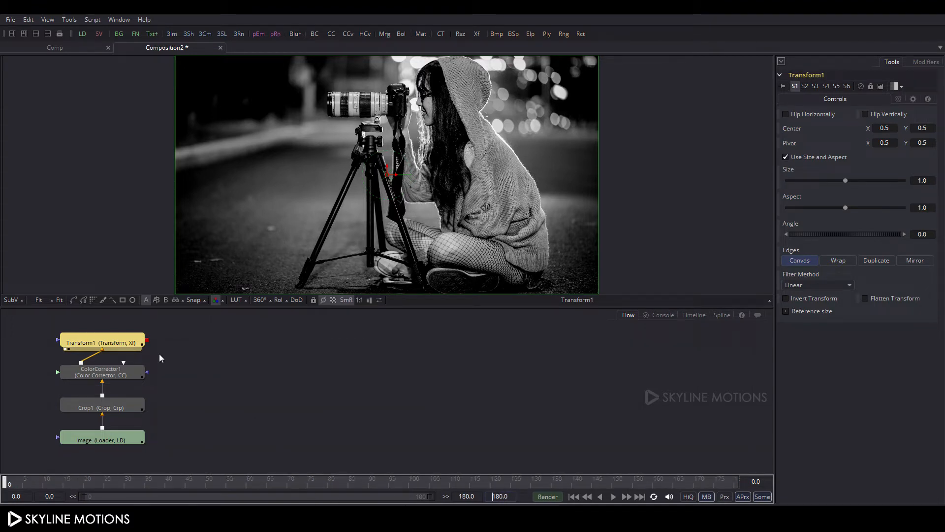
Keyframe the Transform's Size at 1.0 on frame 180.
drag(216, 481, 443, 482)
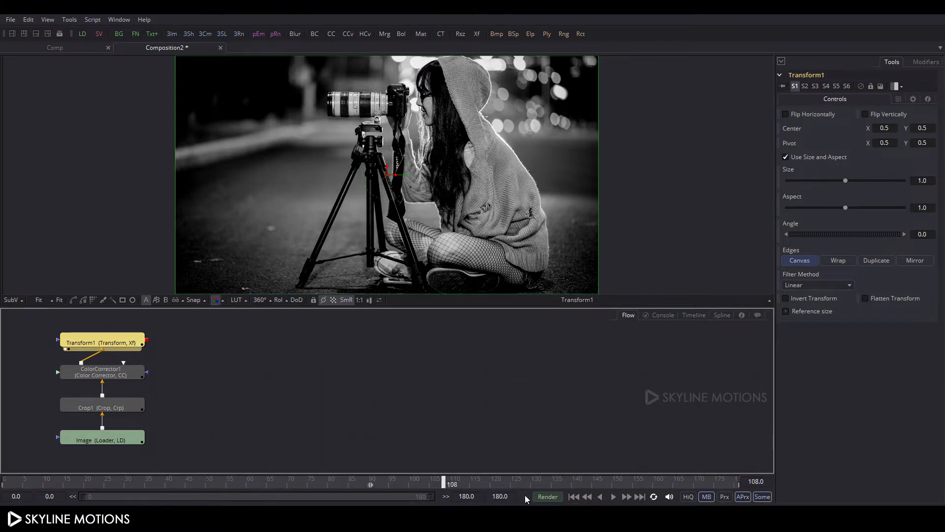
drag(526, 498, 749, 503)
right_click(794, 169)
click(808, 178)
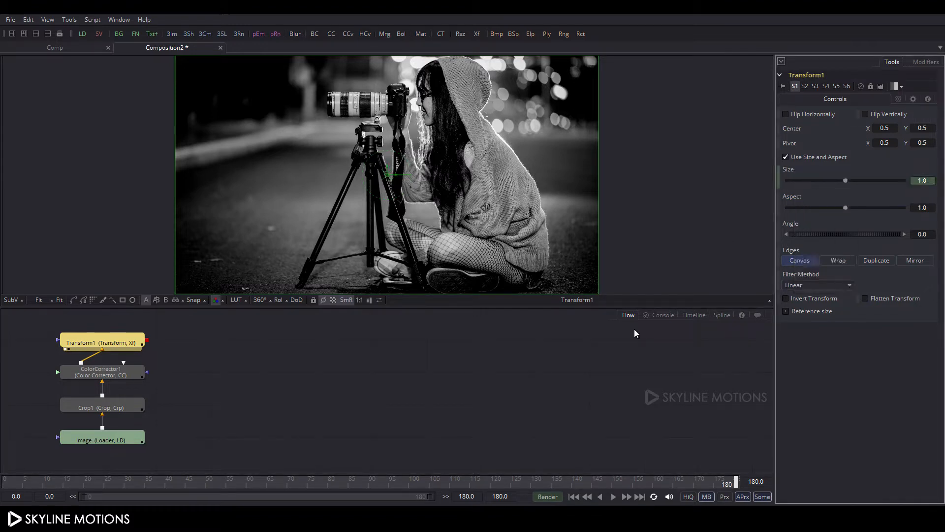
Set the Transform's Size to 1.2 at frame 0, then play back the zoom-out and return to the first frame.
drag(235, 483, 2, 486)
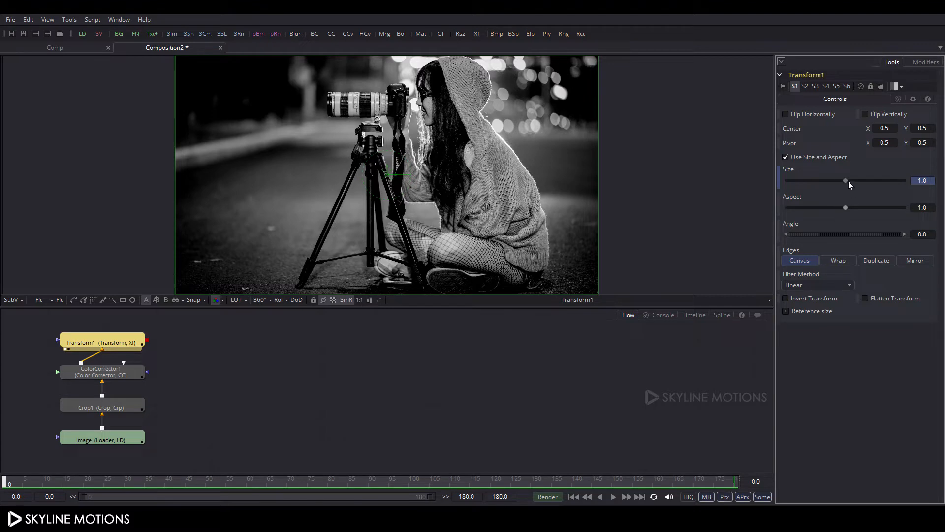
drag(848, 181, 853, 181)
click(931, 180)
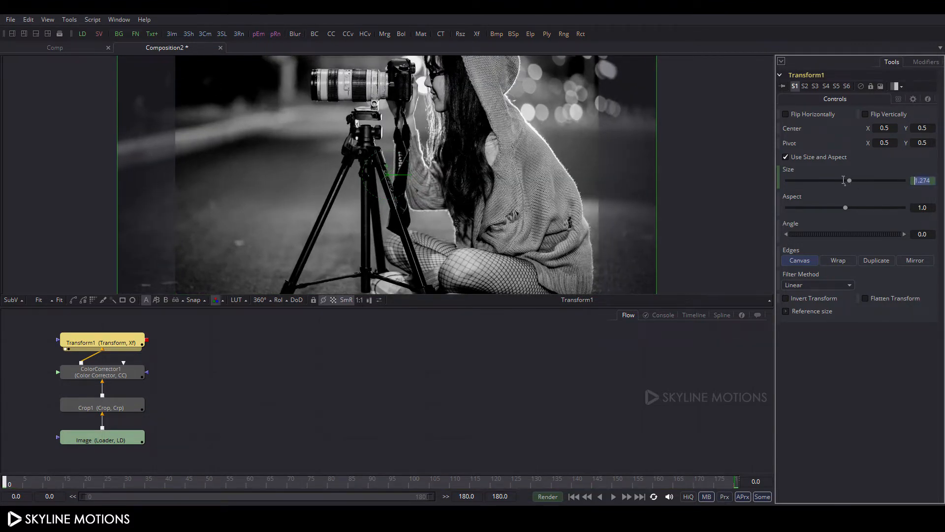
text(1.2)
key(Tab)
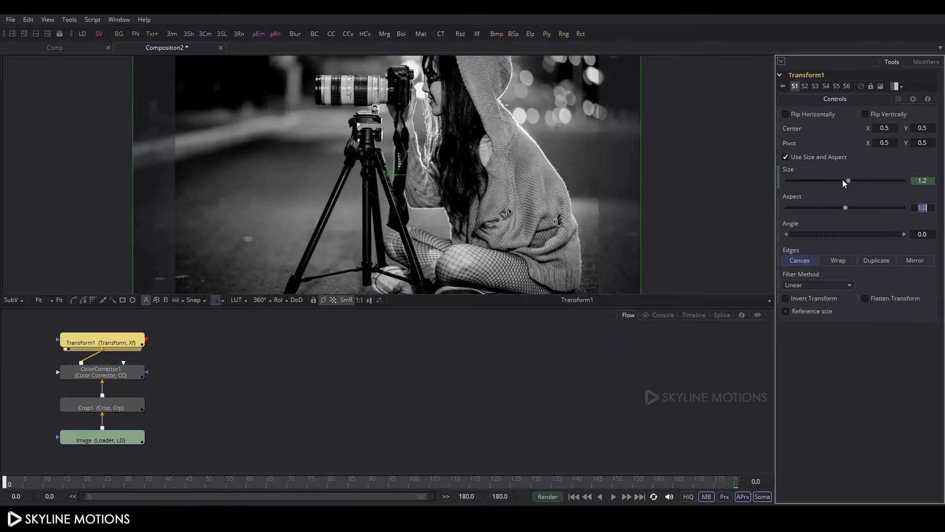
click(614, 496)
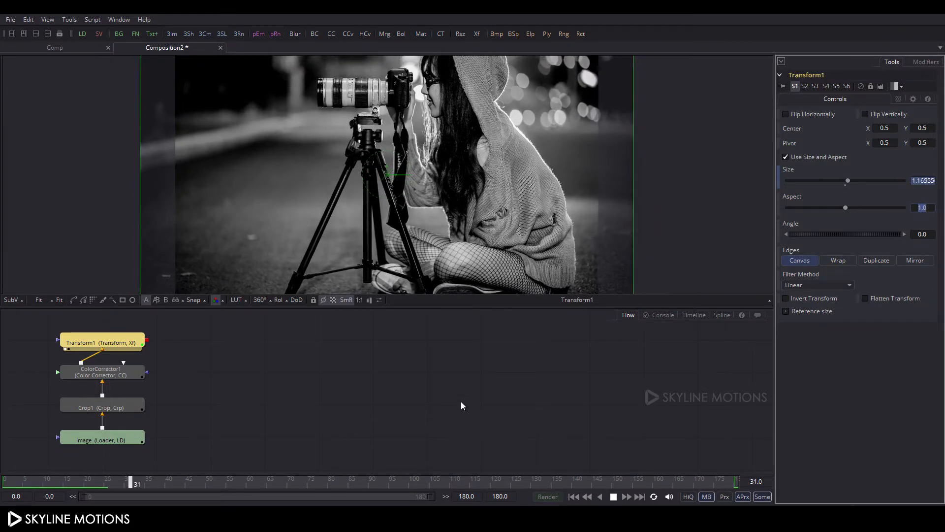
key(space)
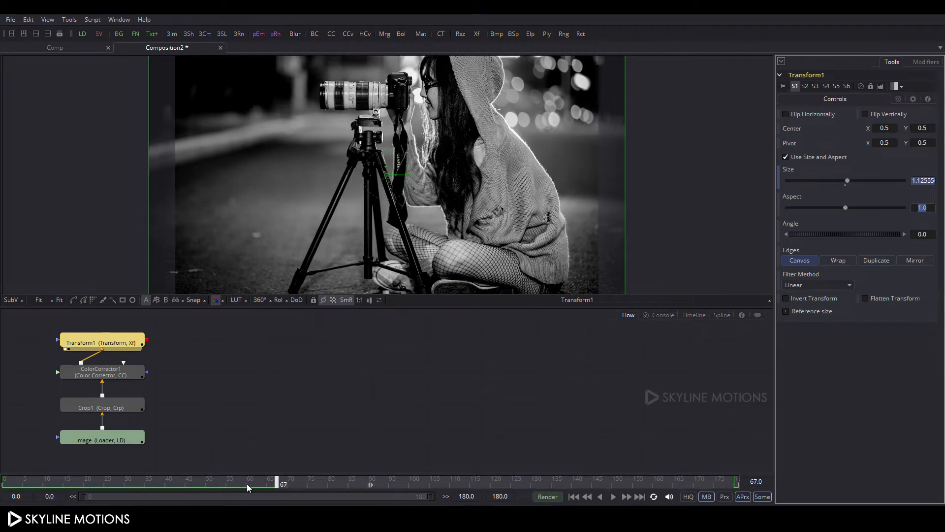
drag(247, 484, 4, 480)
Import the Light Leaks video from the TEXT_TUTS folder into the flow beside the Color Corrector.
click(276, 368)
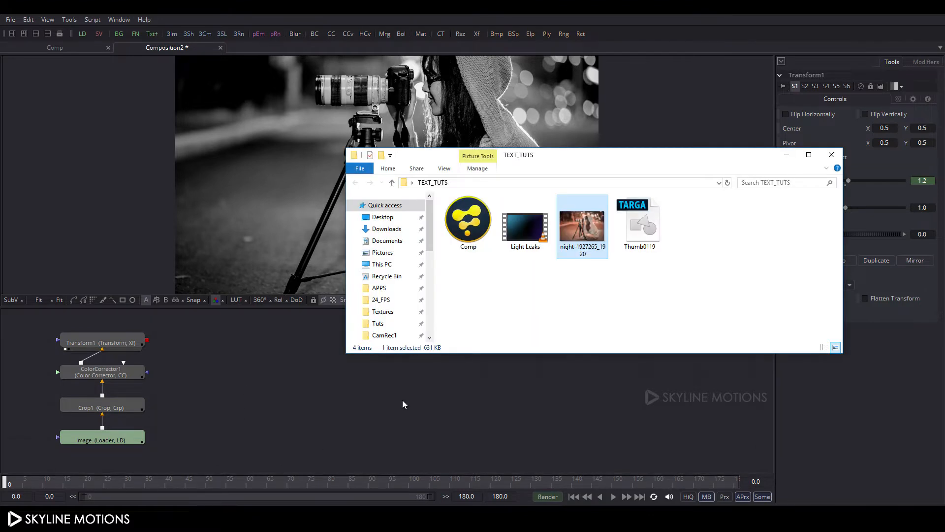
click(521, 236)
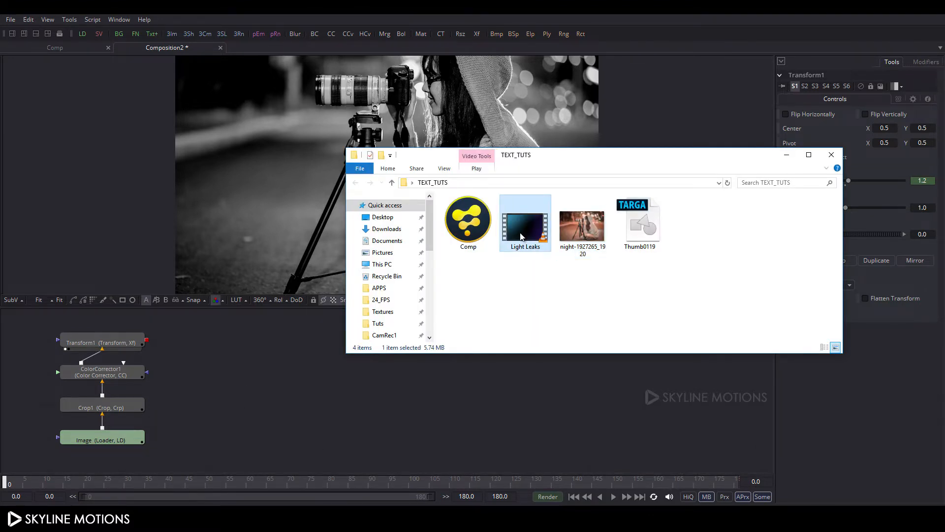
drag(520, 237, 211, 374)
click(831, 154)
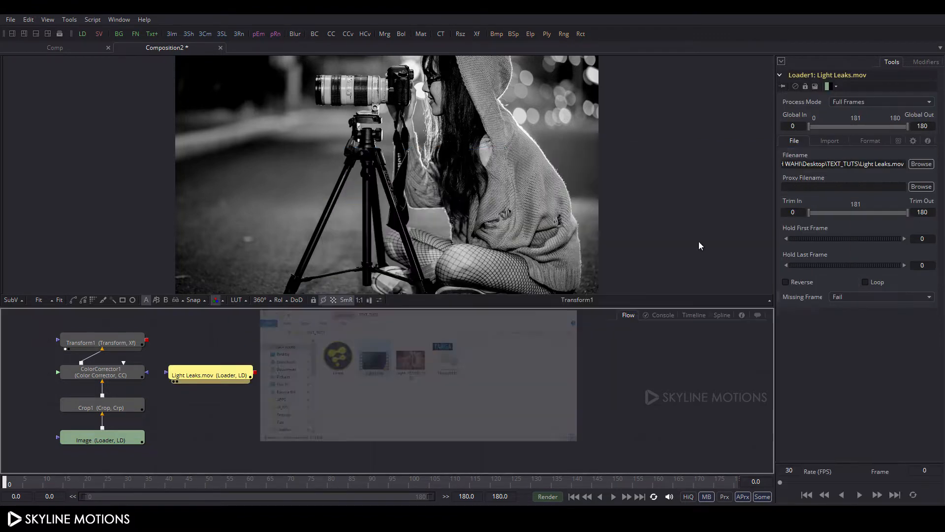
click(269, 428)
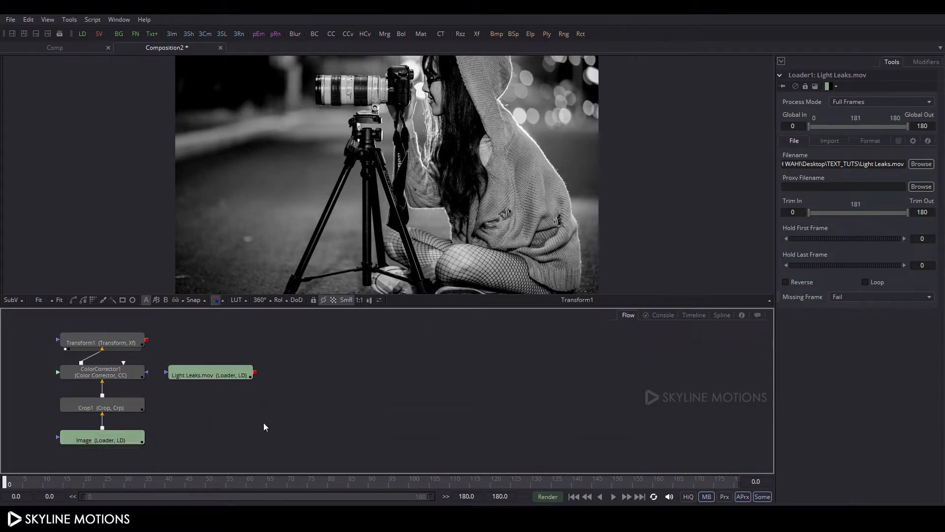
Merge the Light Leaks loader as foreground over the Transform output, view the Merge and place it above the loader.
click(383, 34)
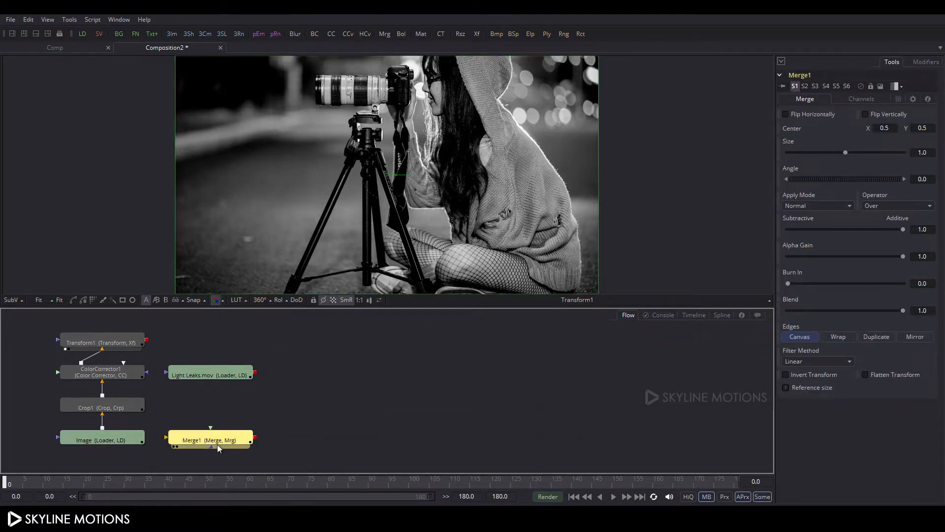
drag(166, 437, 147, 339)
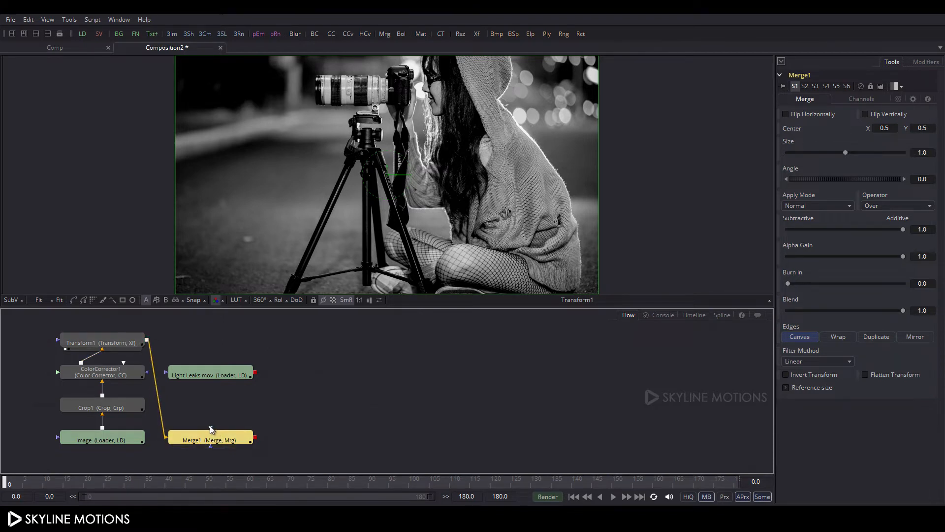
drag(211, 427, 205, 373)
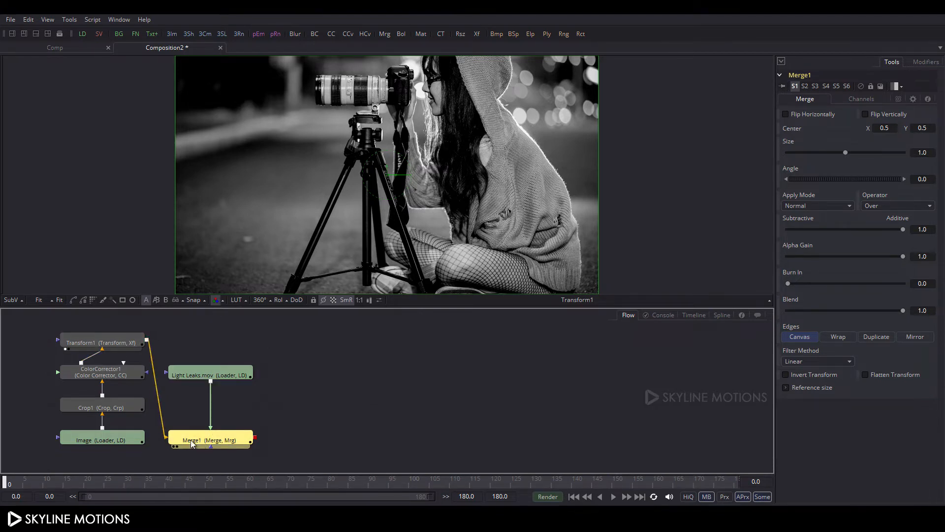
key(1)
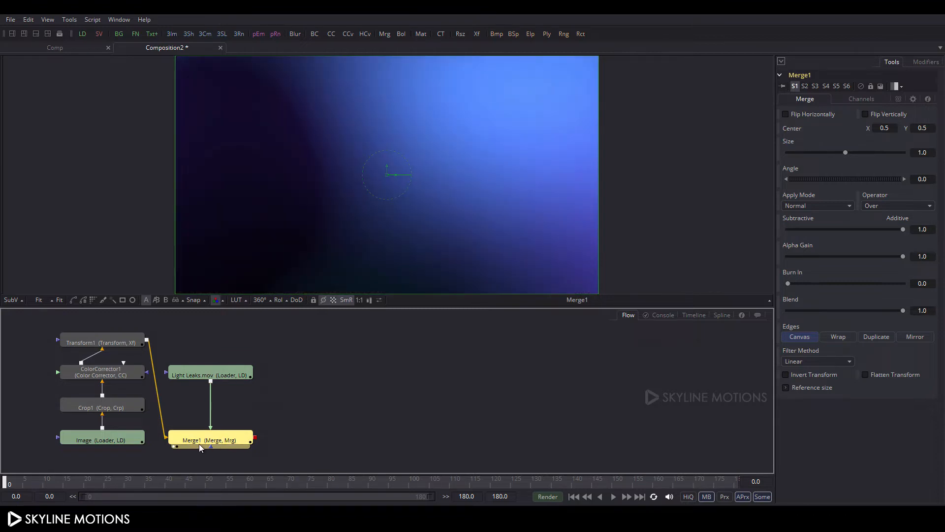
drag(199, 444, 206, 349)
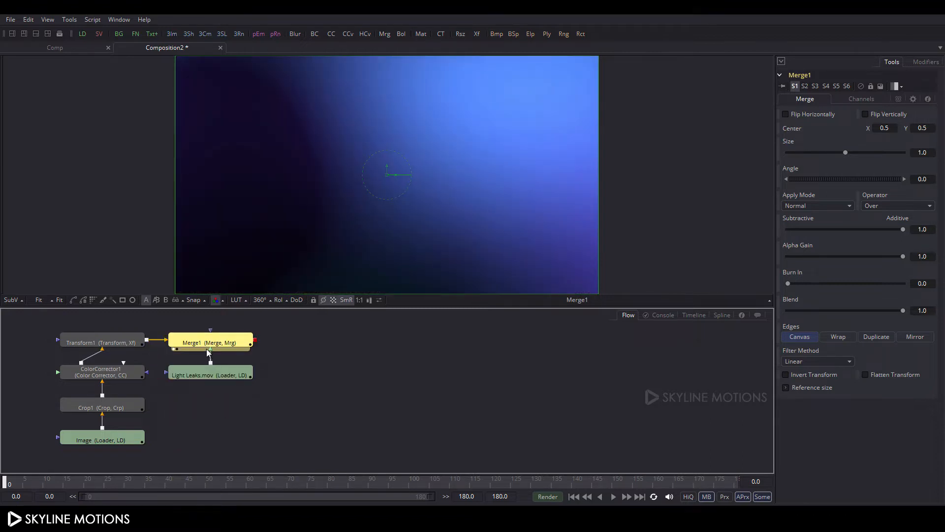
drag(296, 365, 286, 368)
click(273, 378)
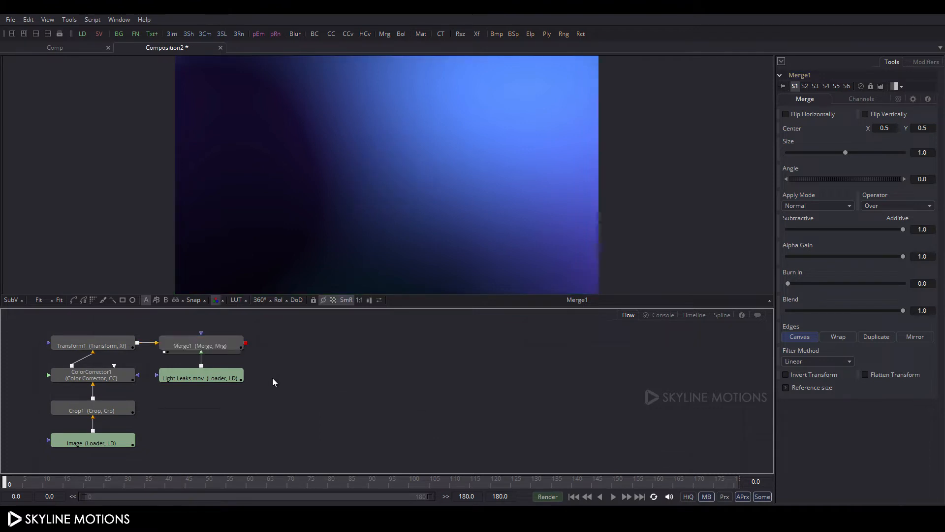
Set the Merge's Apply Mode to Screen and its Blend to 0.8, and preview the light leaks over the image.
click(212, 347)
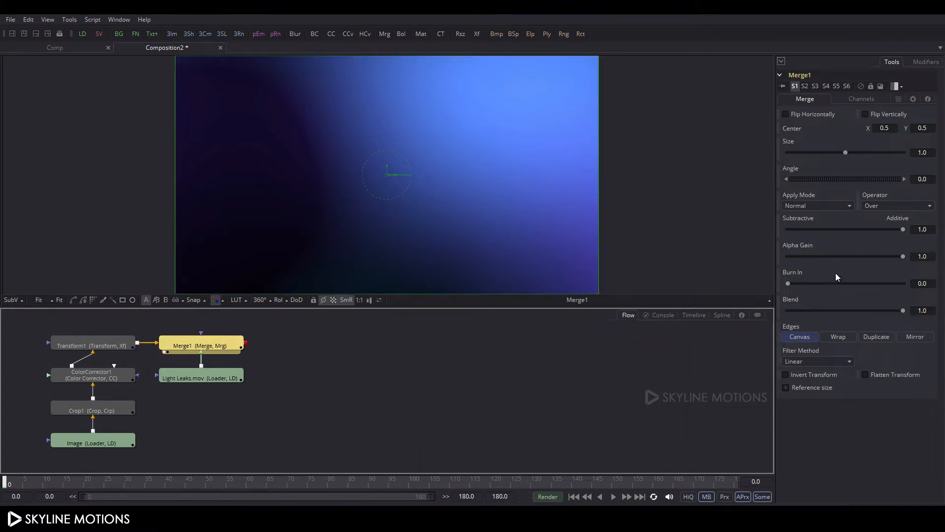
click(813, 205)
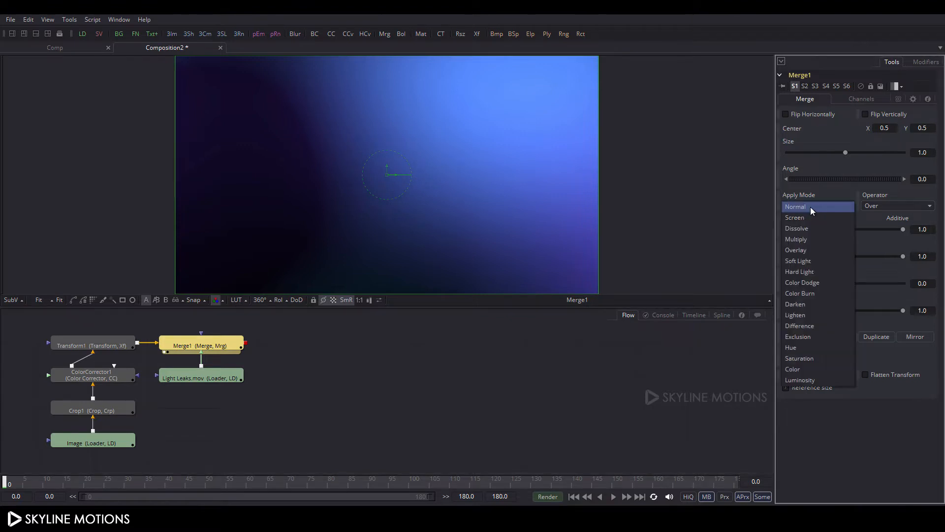
click(810, 218)
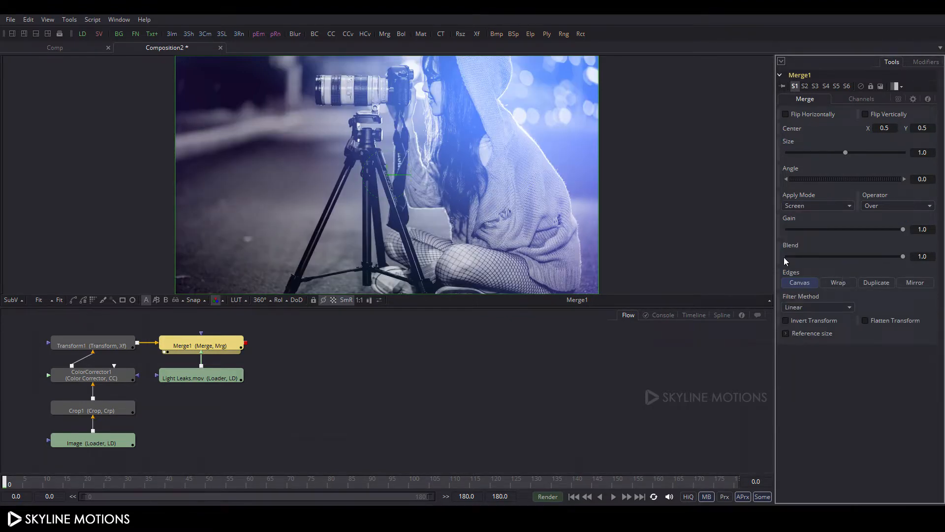
click(932, 256)
text(.8)
key(Tab)
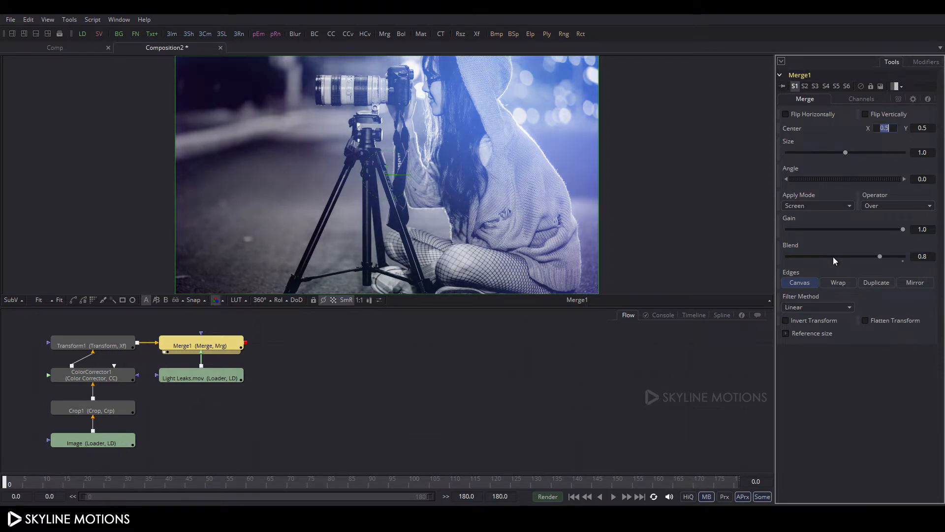
click(306, 398)
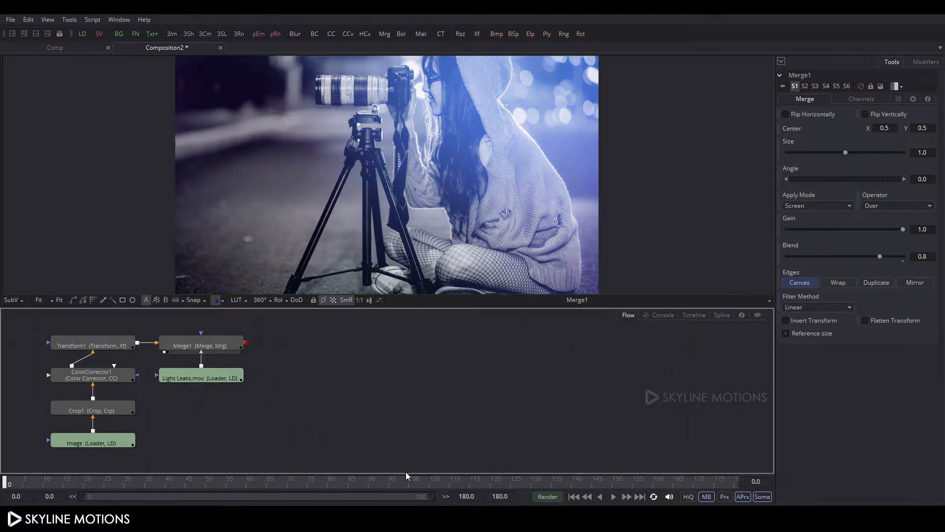
click(613, 498)
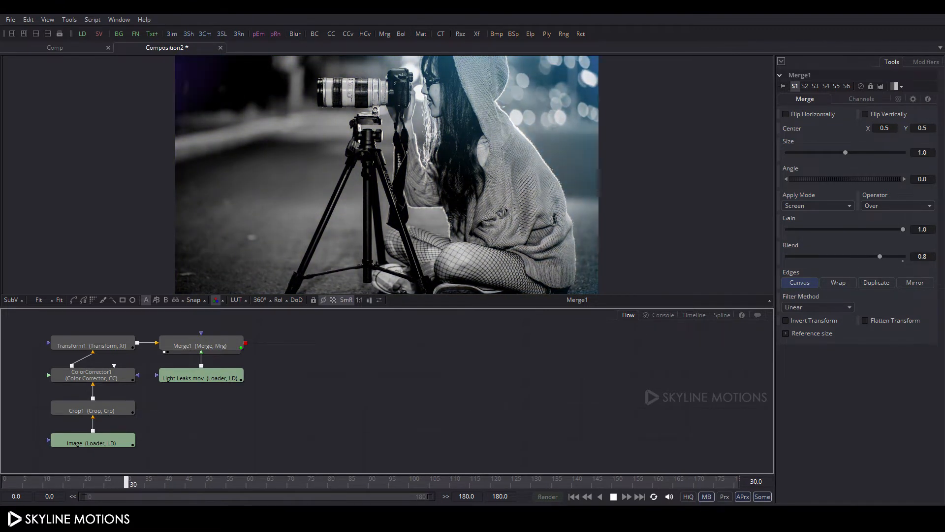
click(615, 498)
click(574, 498)
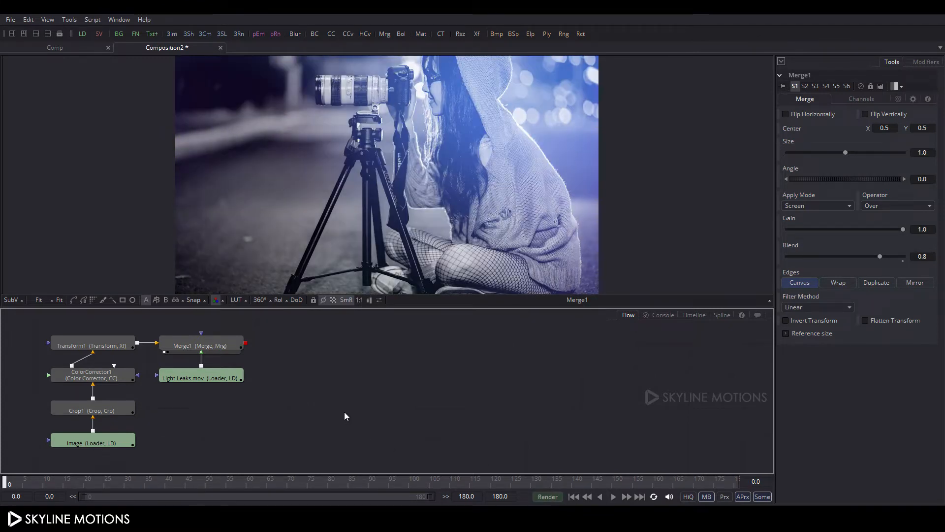
Add a Text+ tool in free space beyond the Merge, enter "CLEAN TEXT" and show it in the viewer.
drag(417, 403, 292, 404)
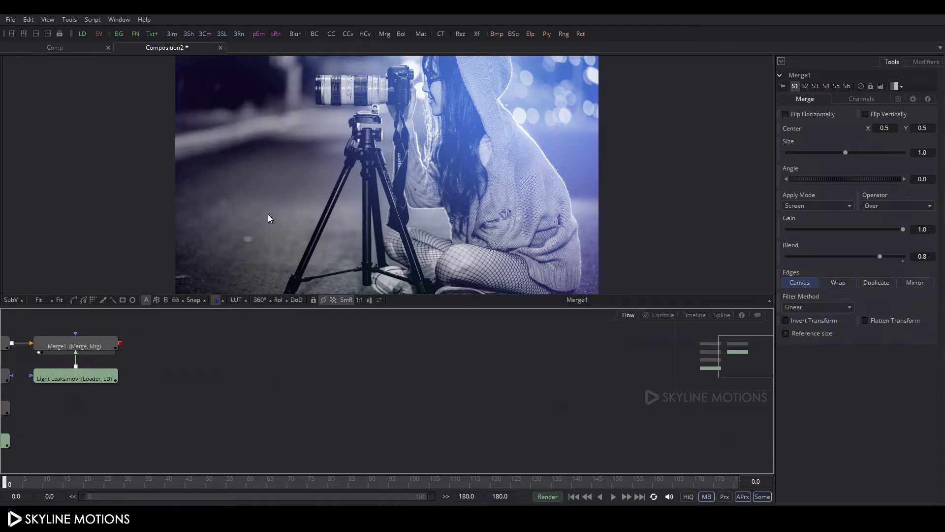
click(152, 34)
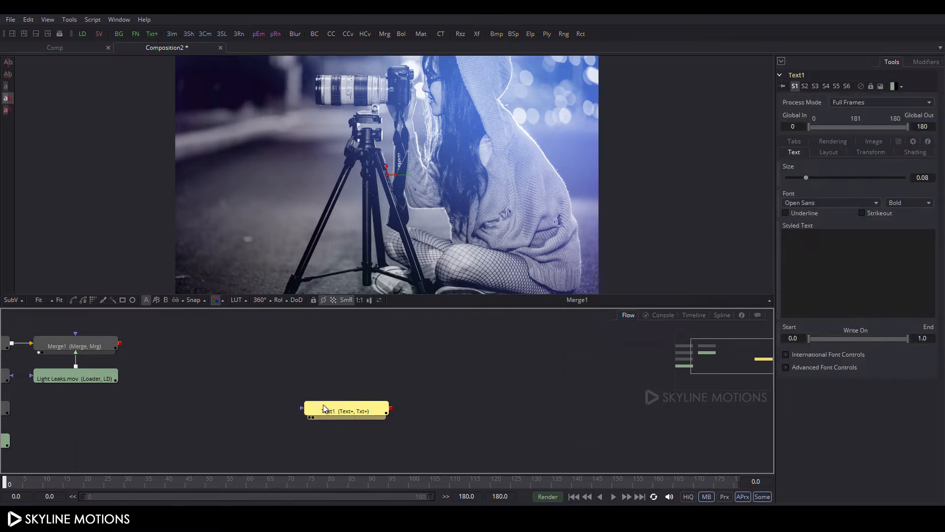
click(820, 261)
drag(332, 410, 344, 188)
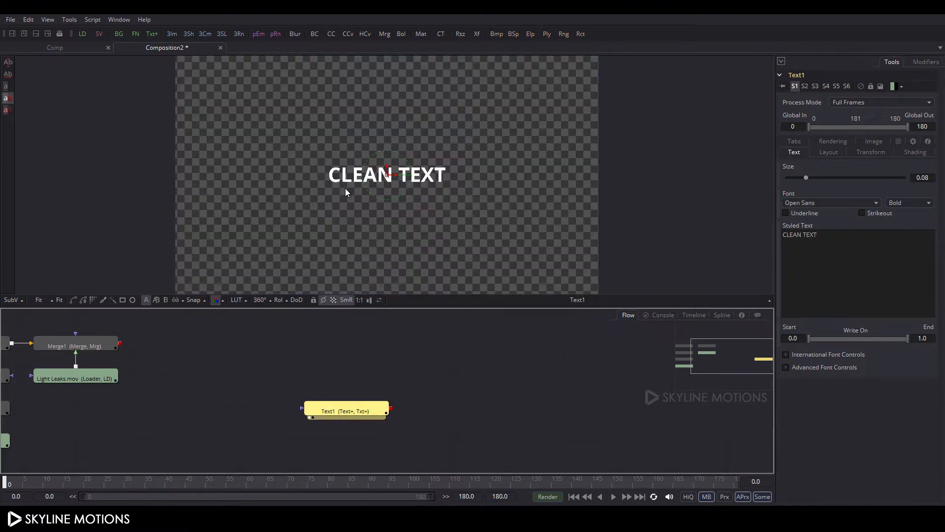
Change the text's font to Century Gothic in the Regular style.
click(822, 205)
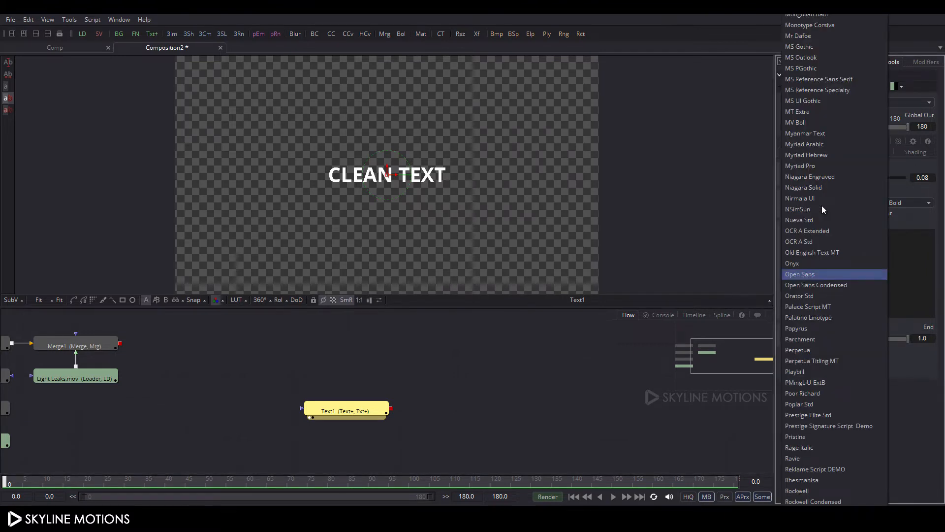
key(c)
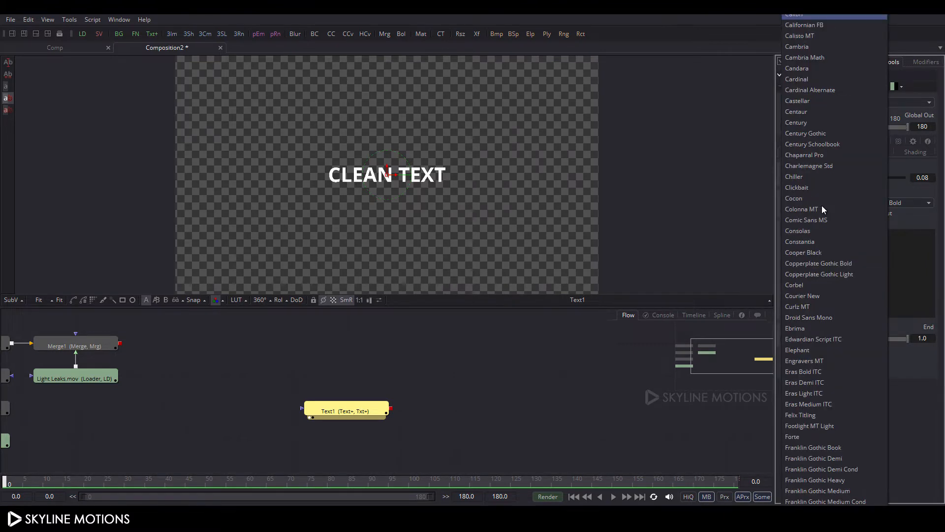
click(811, 134)
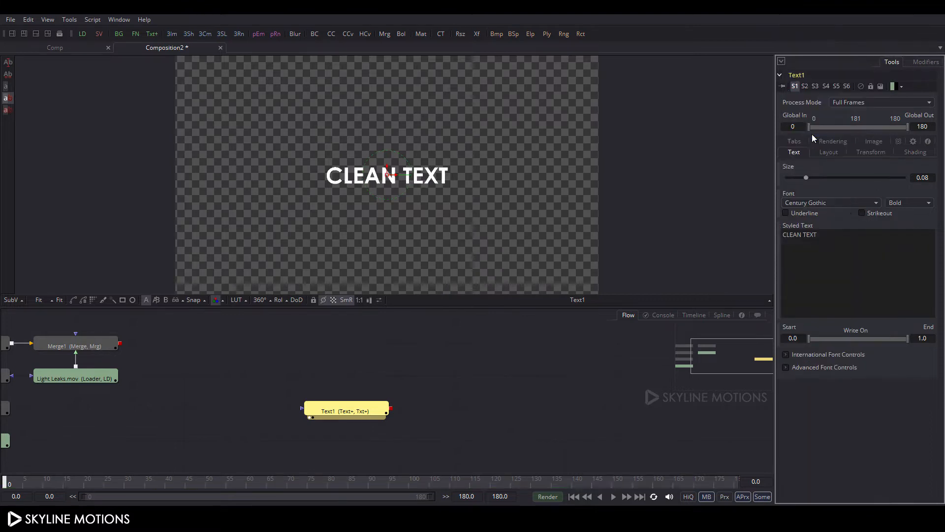
click(918, 200)
click(909, 237)
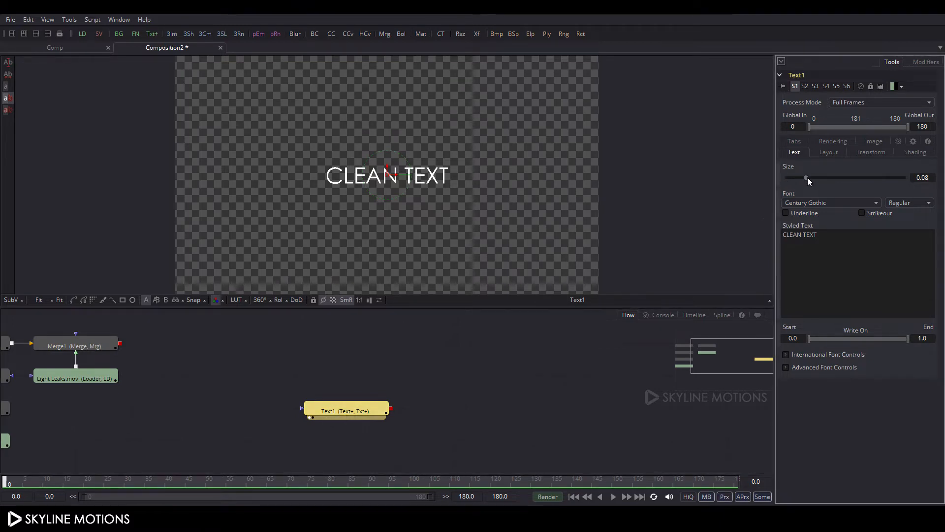
Set the CLEAN TEXT title's size to 0.15.
drag(807, 177, 820, 181)
click(935, 179)
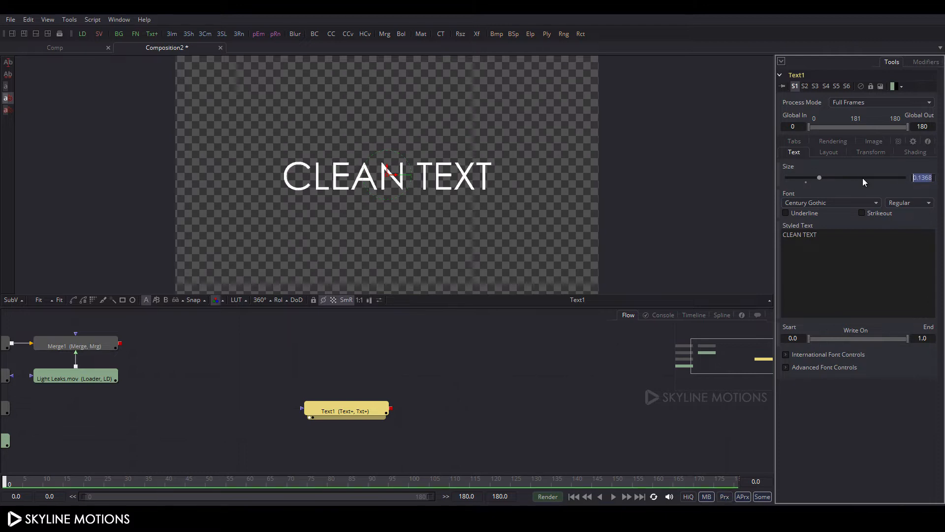
text(0.15)
key(Return)
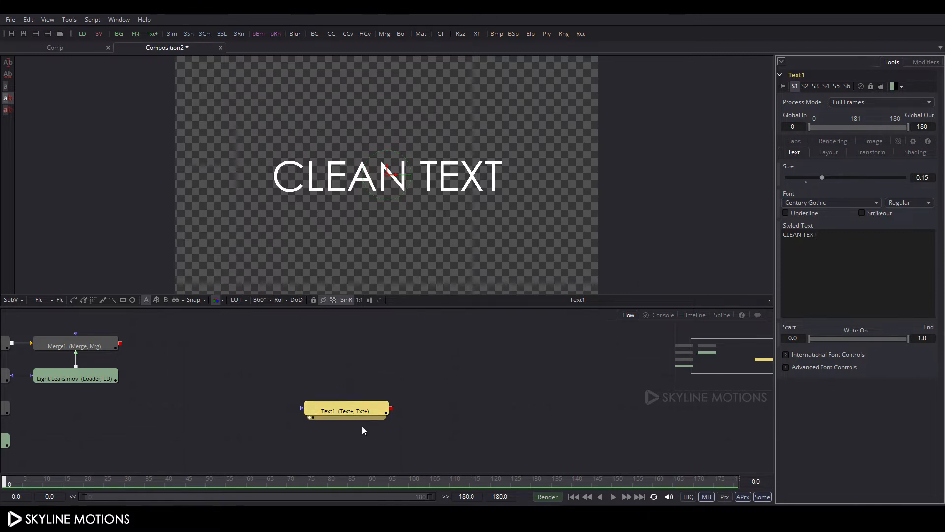
Add a Background tool directly above the Text+ node and rename it Matte.
click(391, 385)
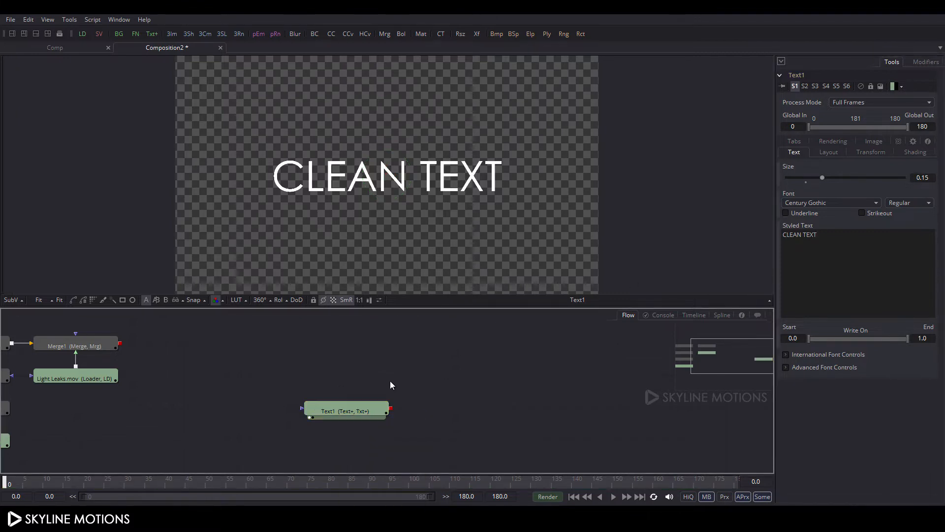
click(119, 33)
drag(406, 383, 352, 384)
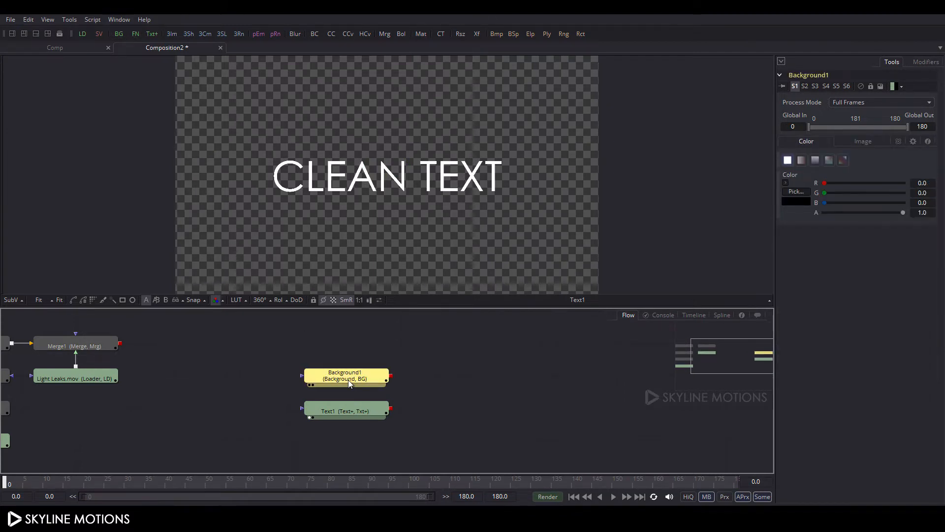
right_click(350, 383)
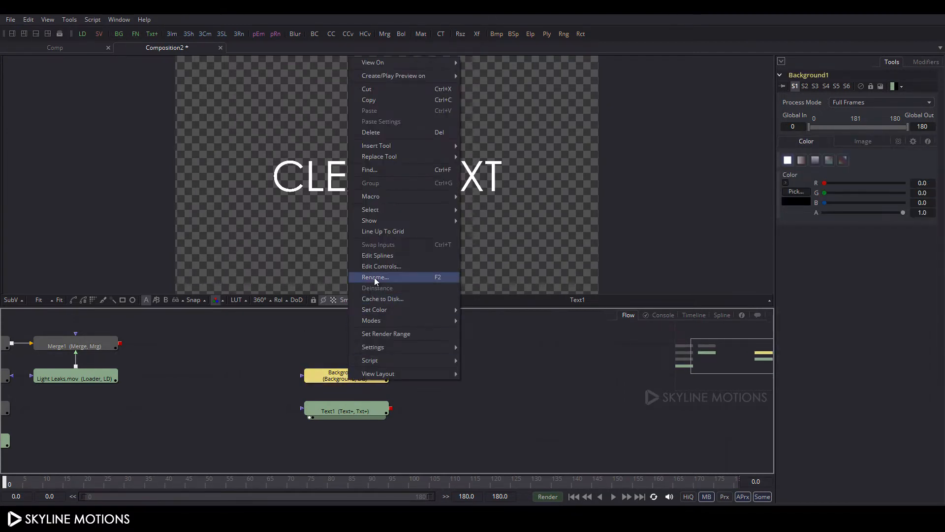
click(374, 278)
key(BackSpace)
text(Matte)
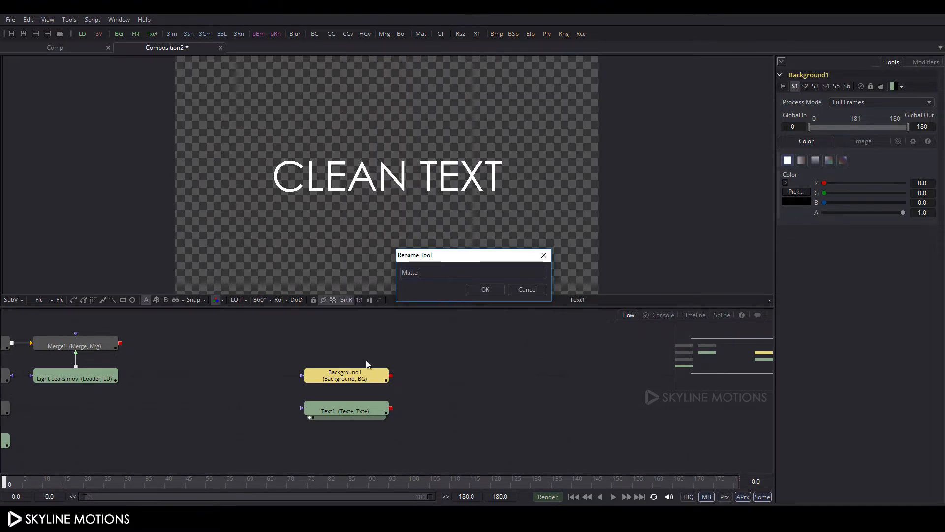
key(Return)
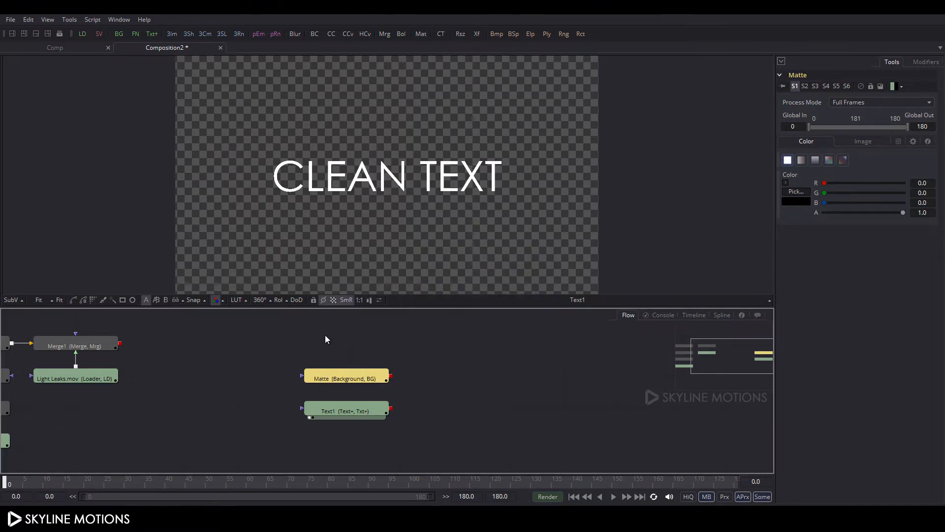
Add a Merge beside Matte with Matte as background and Text1 as foreground, and show it in the viewer.
drag(422, 398, 393, 394)
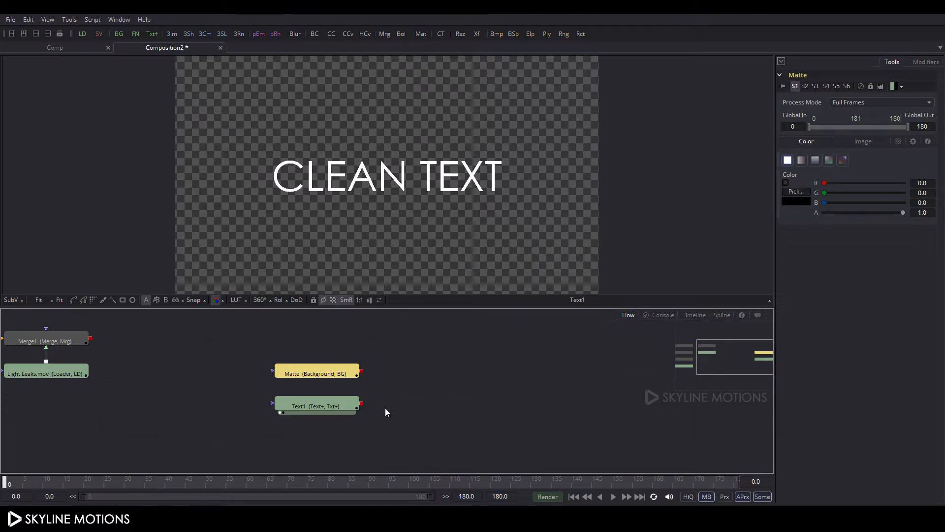
click(396, 382)
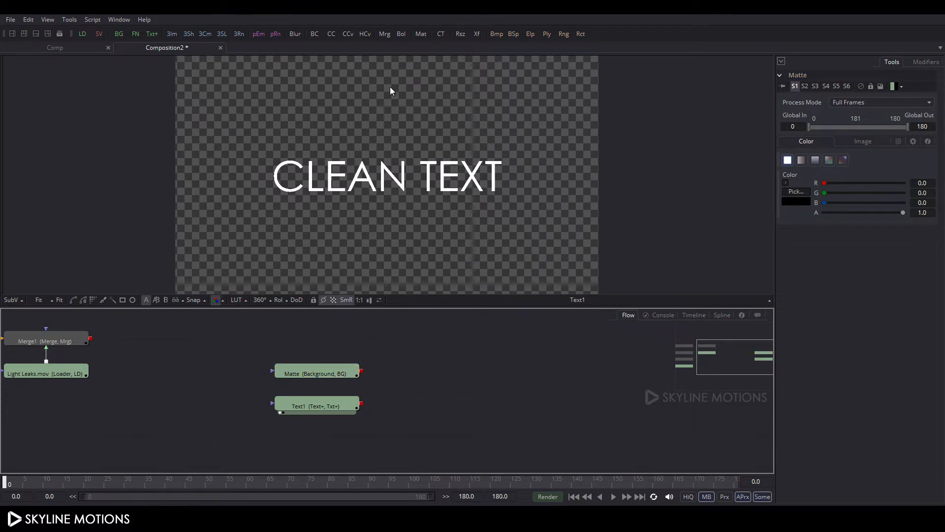
click(385, 36)
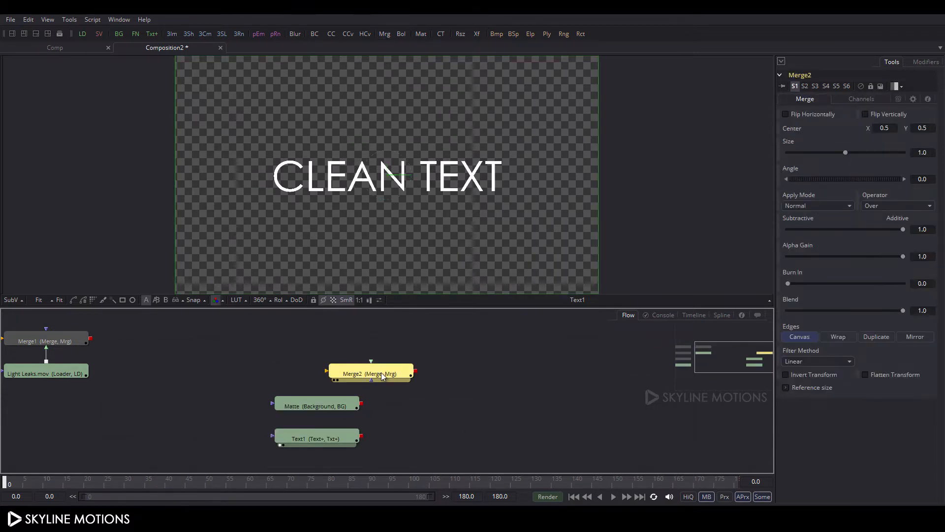
drag(369, 371, 423, 403)
drag(509, 406, 501, 373)
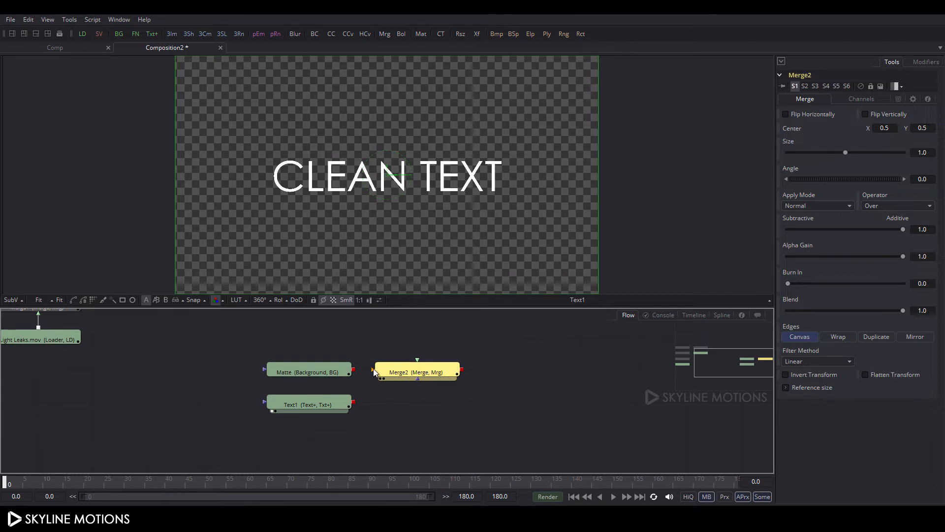
drag(374, 373, 324, 365)
drag(418, 360, 342, 403)
drag(385, 373, 408, 195)
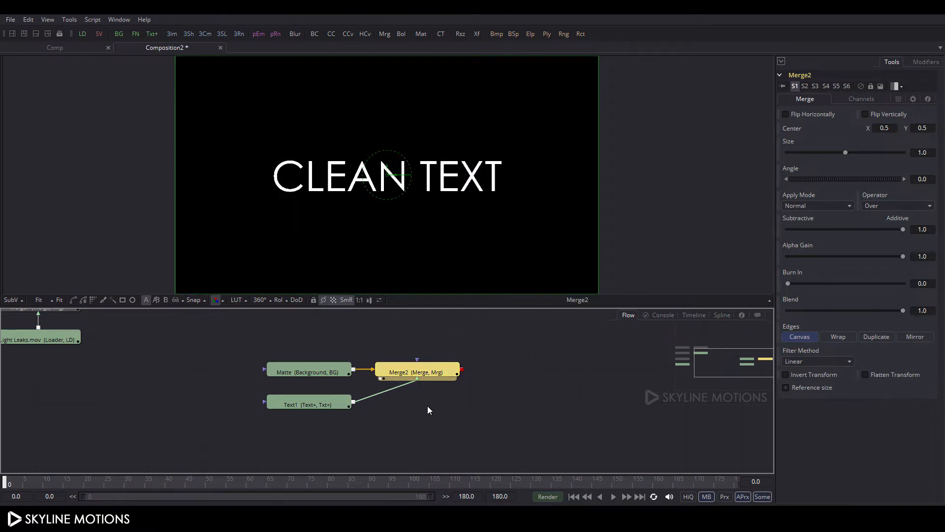
Mask Matte with a Rectangle sized closely around the title, about 0.567 wide and 0.165 high.
click(288, 362)
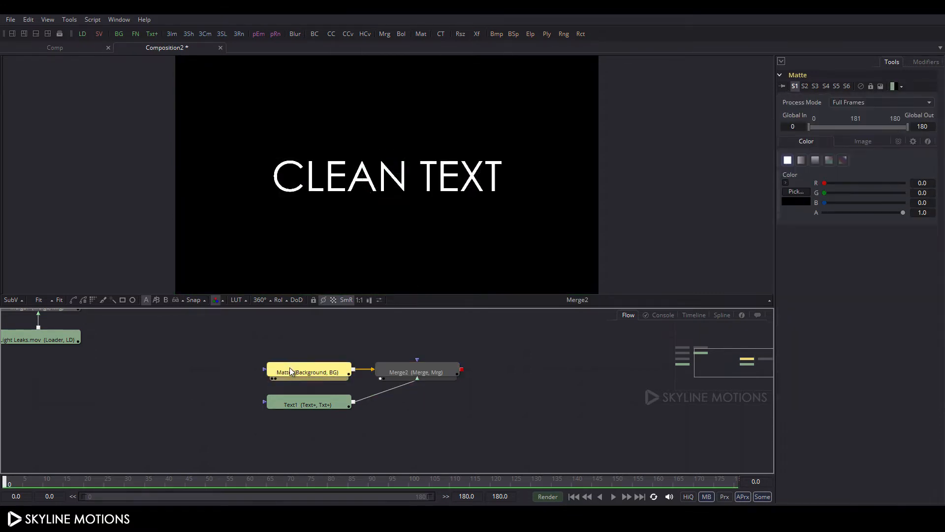
click(122, 299)
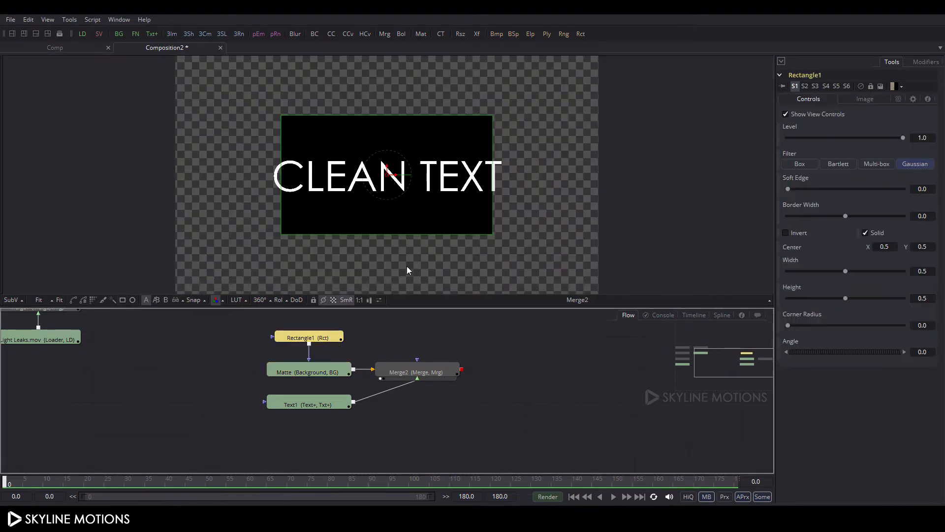
drag(284, 203, 267, 201)
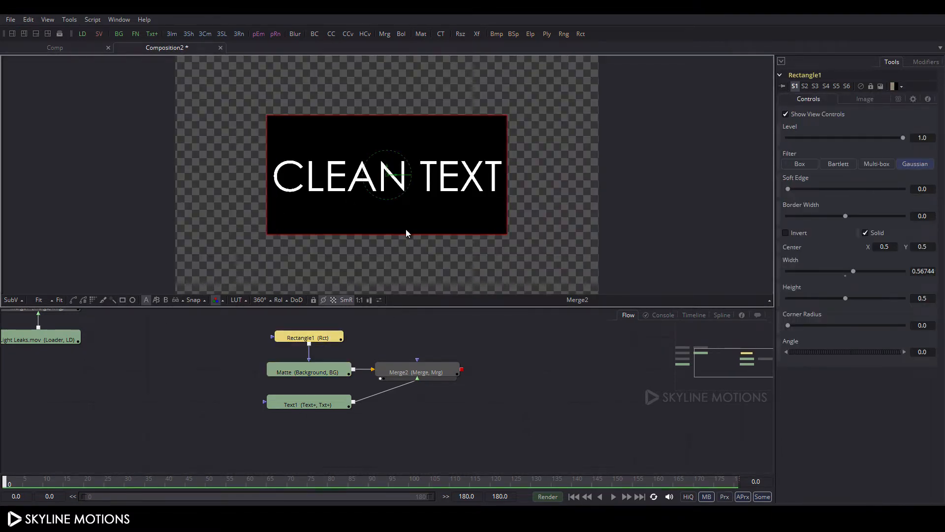
drag(406, 233, 387, 194)
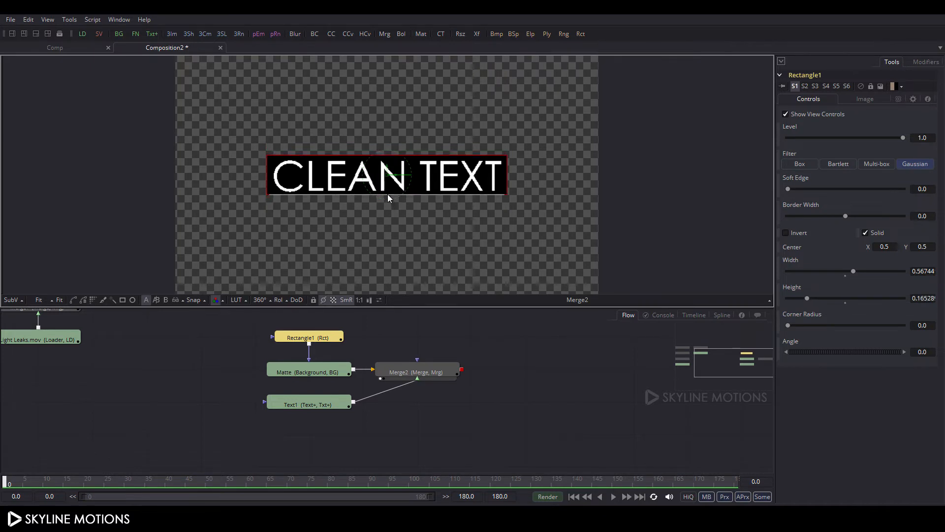
Set the Operator of the Merge joining Matte and the text to In.
click(394, 373)
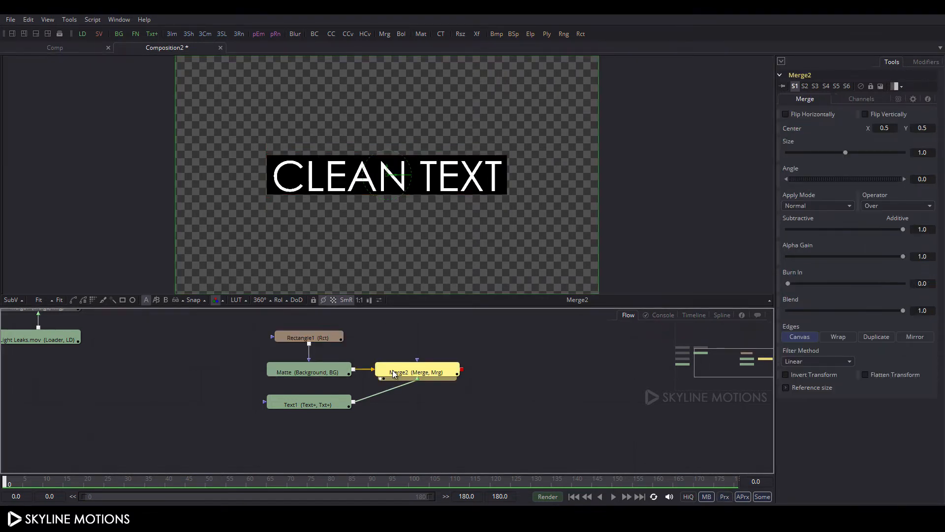
click(888, 207)
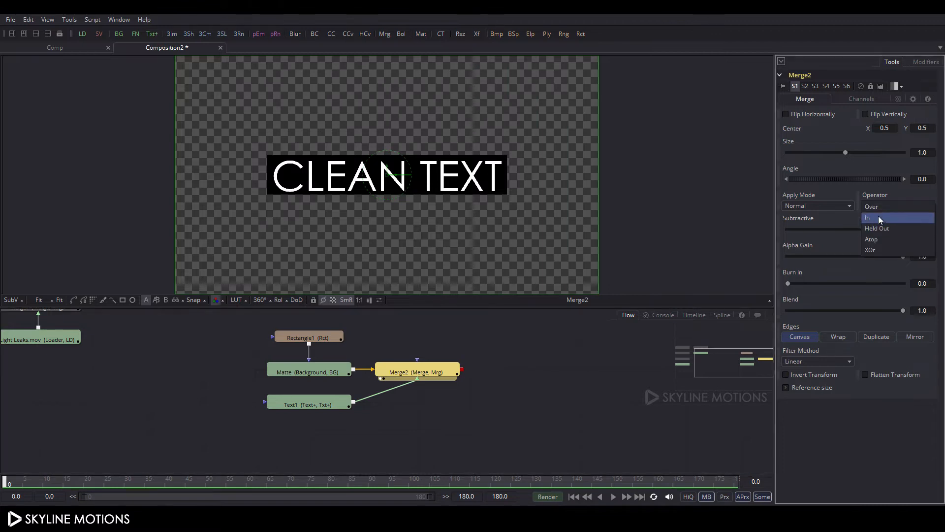
click(880, 220)
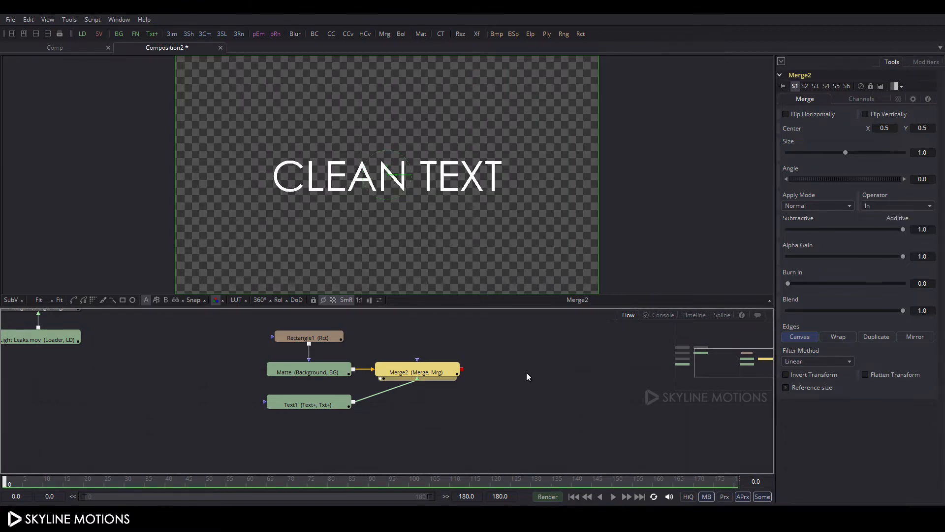
Duplicate the Rectangle, Matte, Text and Merge2 nodes into free space beside the originals and view the copied Merge.
drag(538, 375, 488, 381)
click(162, 321)
drag(204, 359, 426, 430)
click(493, 407)
drag(550, 365, 434, 374)
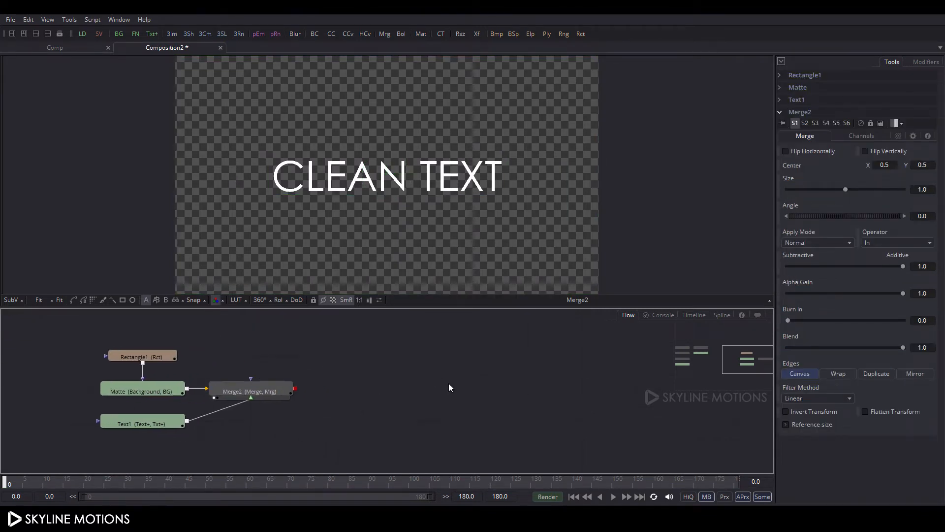
key(ctrl+v)
drag(569, 427, 507, 110)
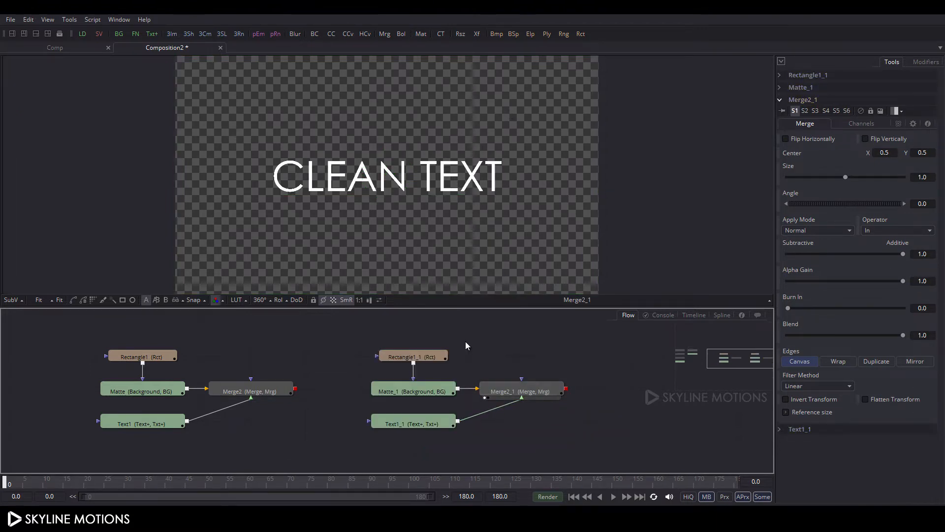
Change the duplicated text node's wording to "ANIMATION" and its font style to Bold.
click(409, 424)
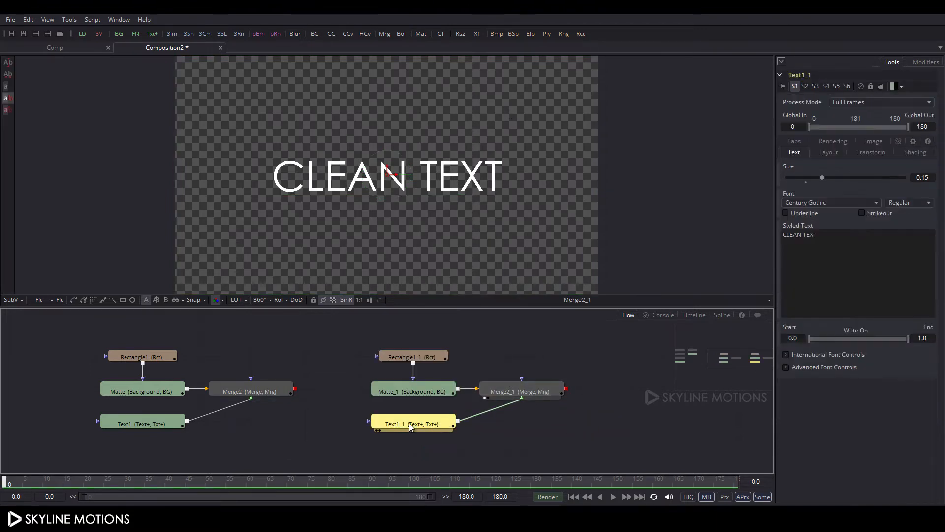
key(ctrl+a)
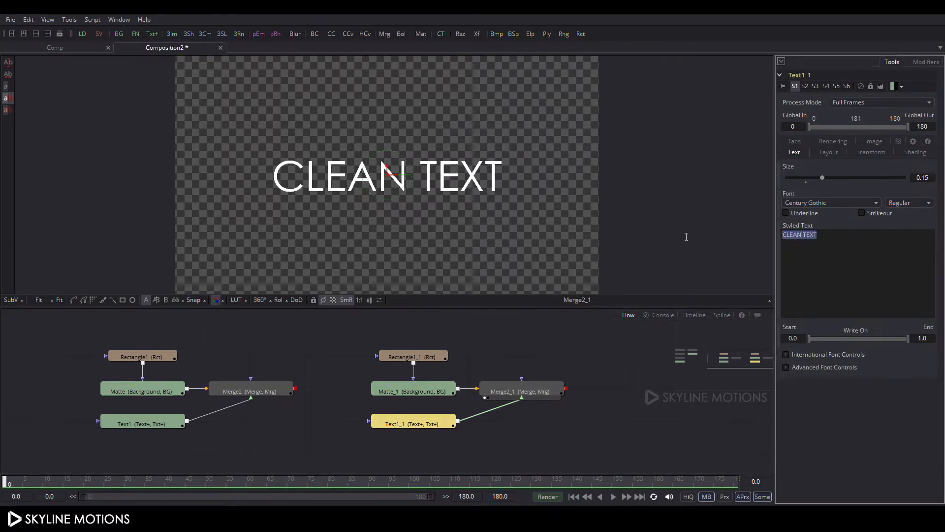
key(BackSpace)
text(A)
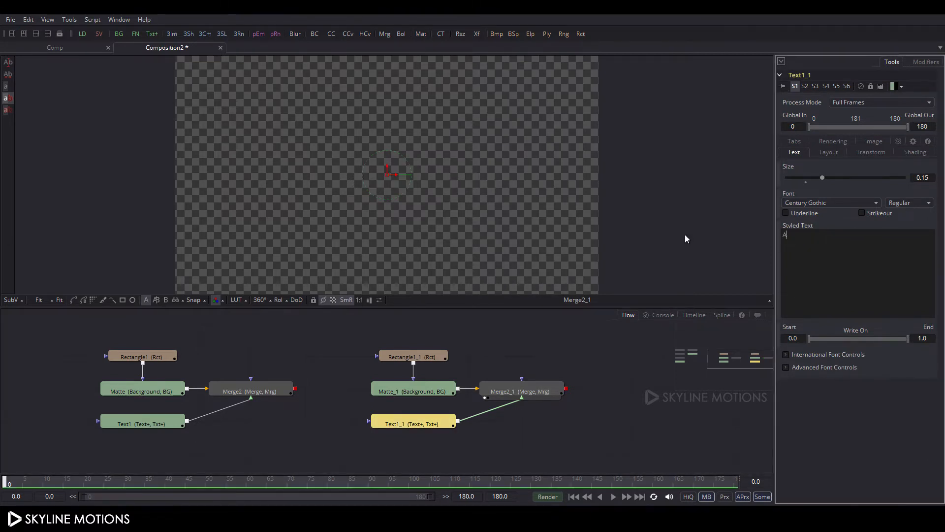
text(NIMATION)
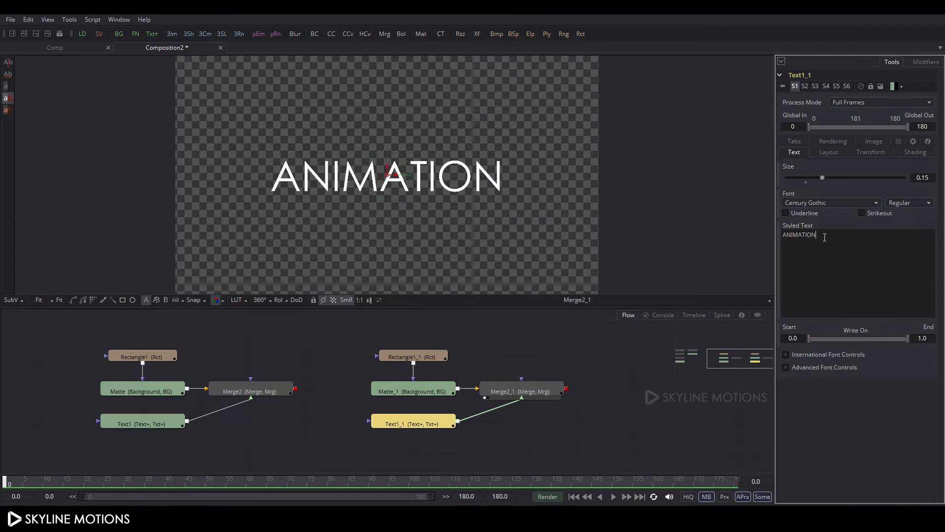
click(905, 202)
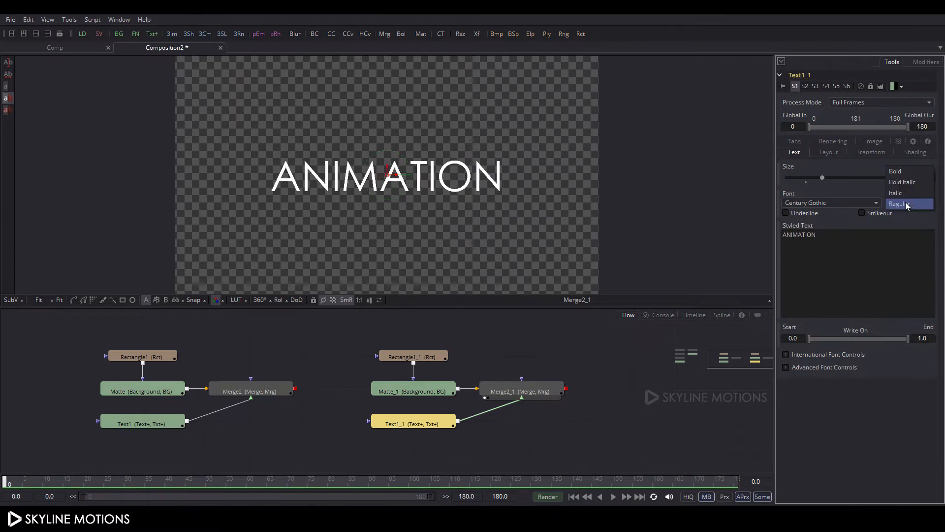
click(901, 171)
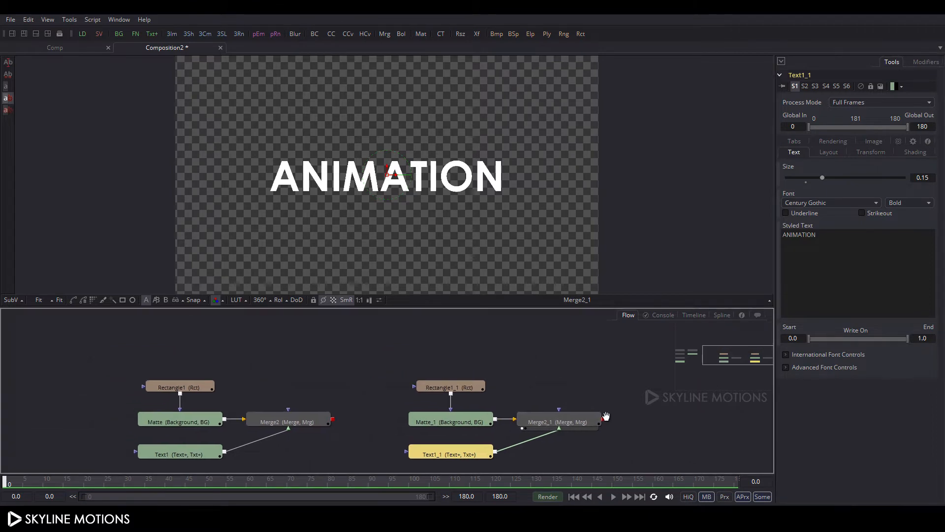
Move the duplicated ANIMATION node group directly above the CLEAN TEXT node group.
drag(397, 361, 300, 315)
click(400, 385)
drag(438, 393, 390, 396)
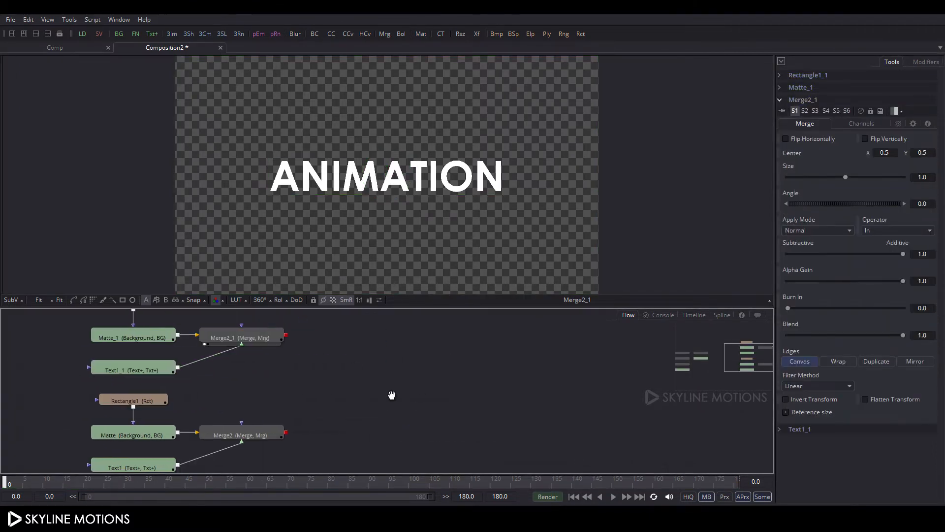
Add a Merge beside Merge2, with Merge2 as its background and Merge2_1 as its foreground.
click(384, 34)
drag(360, 404, 360, 436)
drag(429, 424, 475, 386)
drag(309, 400, 289, 400)
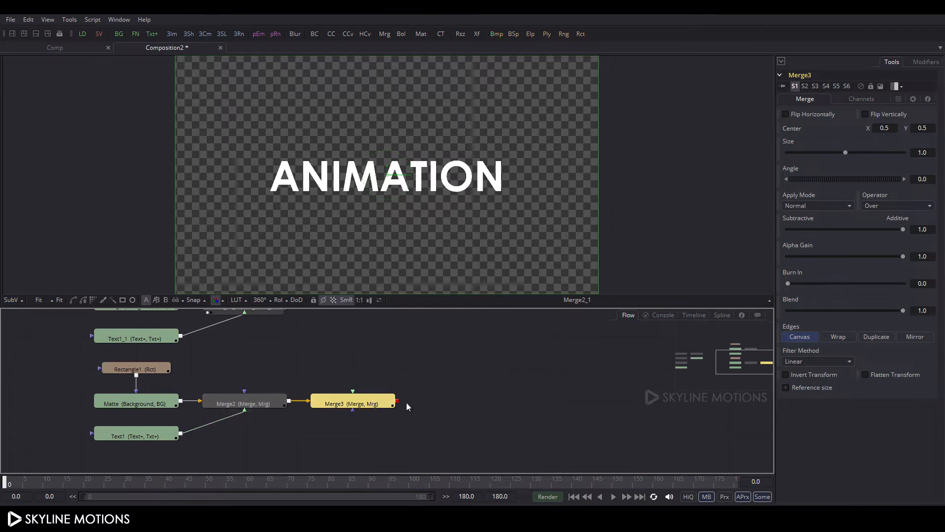
drag(407, 405, 411, 421)
drag(357, 408, 265, 323)
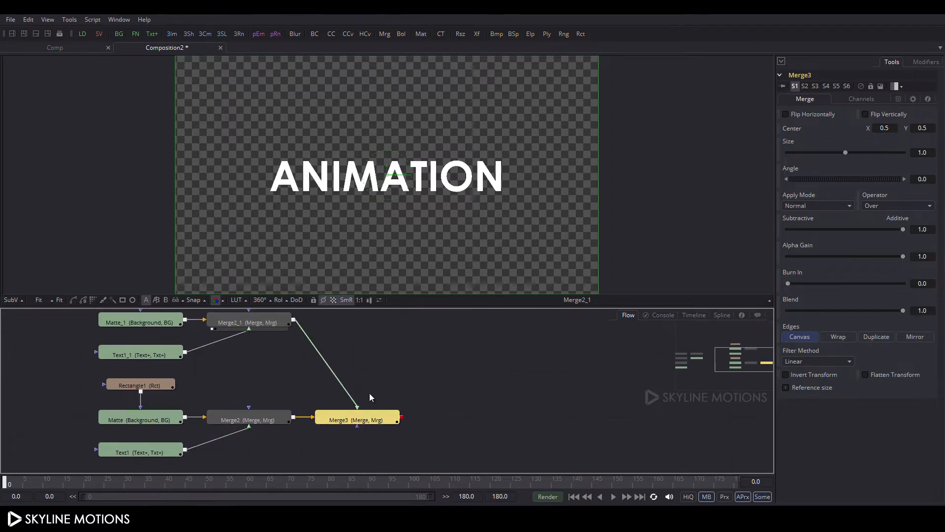
Route the Merge2_1 connection through a right-angled pipe router above Merge3, and show Merge3 in the viewer.
ctrl+click(326, 362)
drag(326, 362, 357, 320)
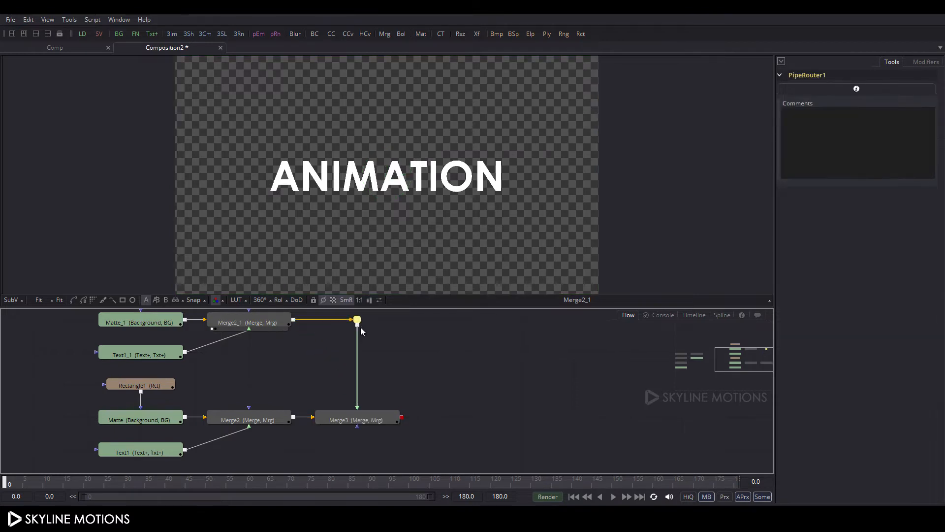
drag(413, 363, 401, 366)
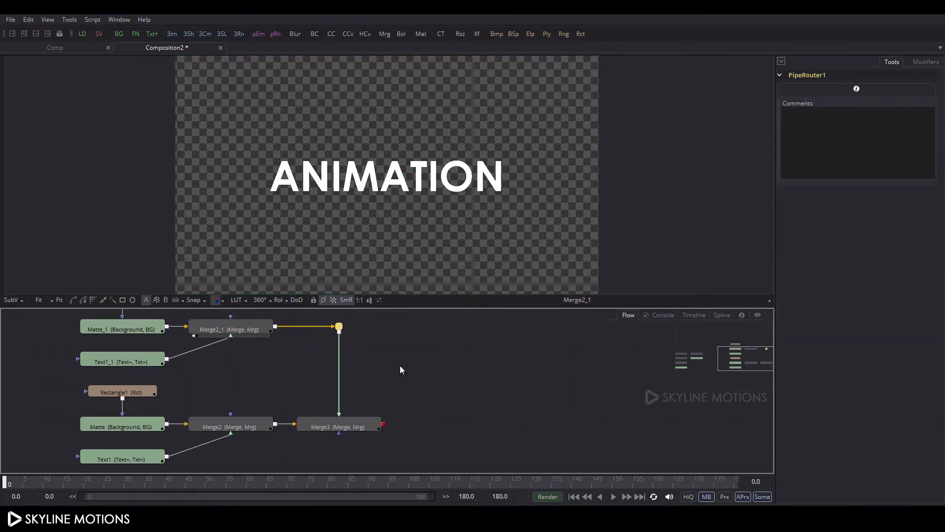
key(1)
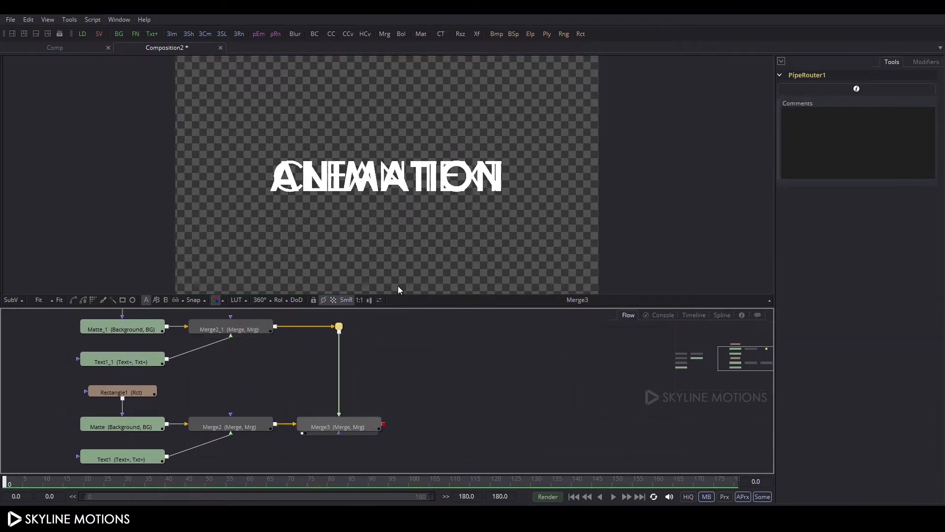
Move the ANIMATION text and its rectangle mask directly below CLEAN TEXT, with the mask's center Y about 0.33, and enable HiQ.
drag(432, 399, 497, 392)
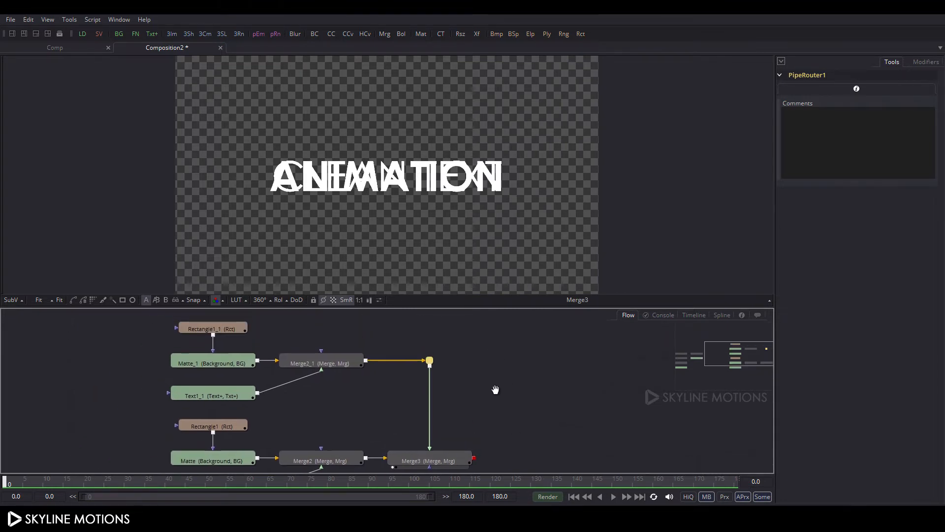
click(215, 401)
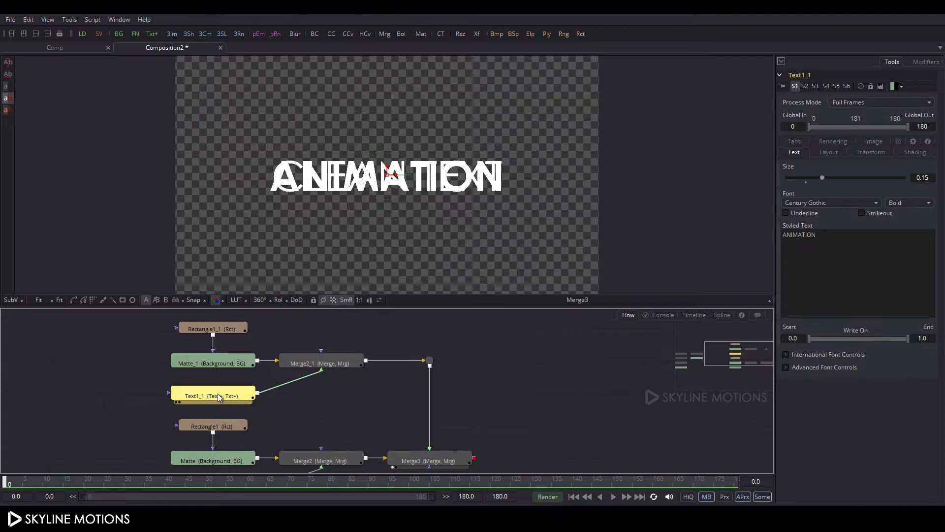
drag(392, 171, 387, 203)
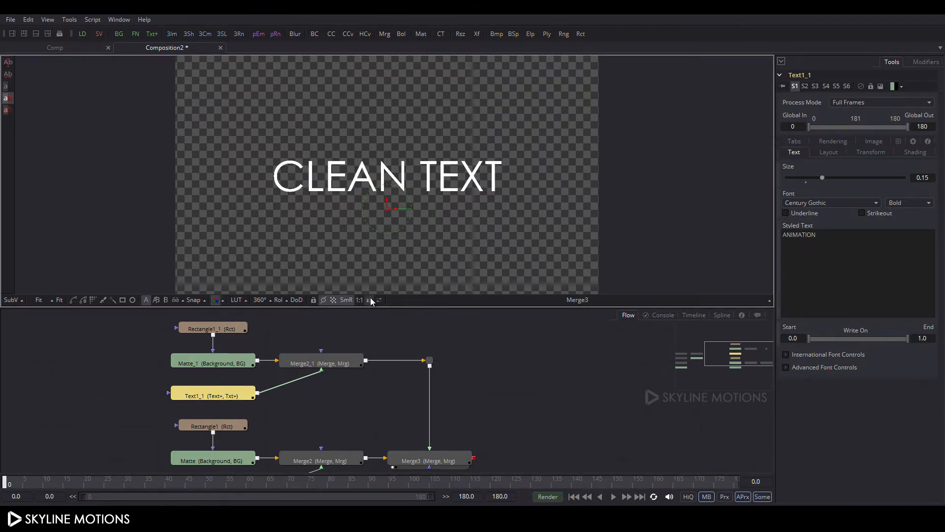
click(224, 328)
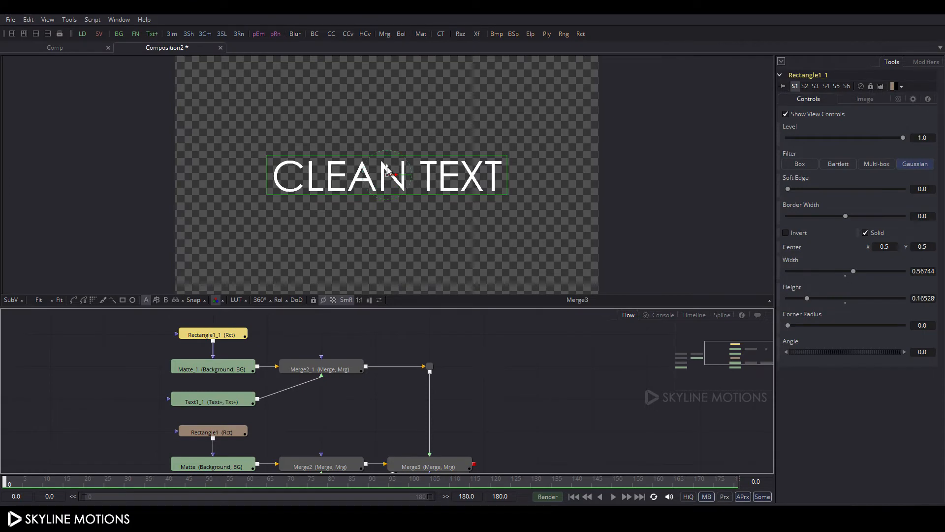
drag(386, 171, 385, 207)
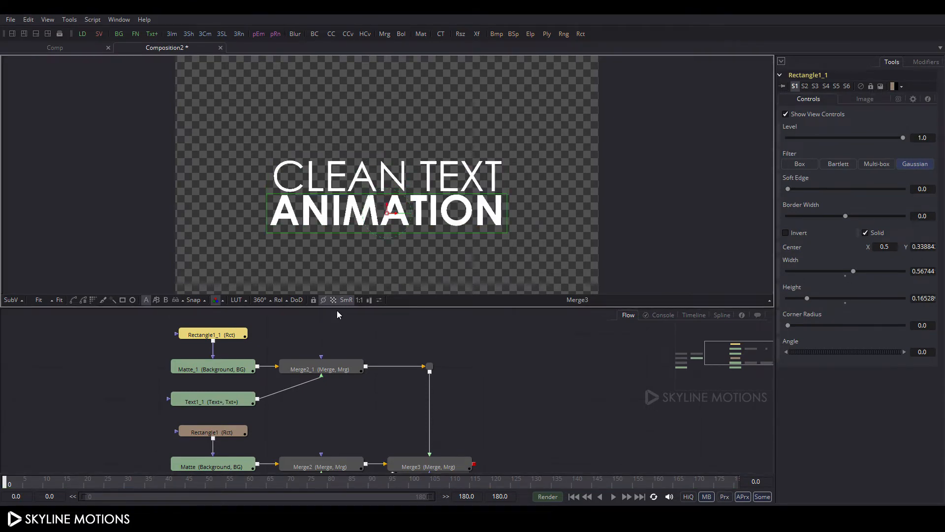
click(192, 401)
click(212, 334)
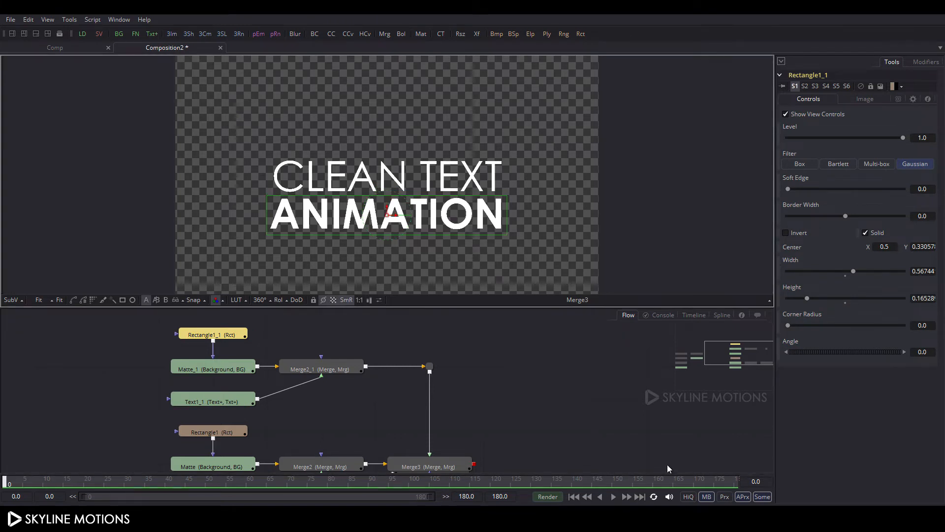
click(690, 497)
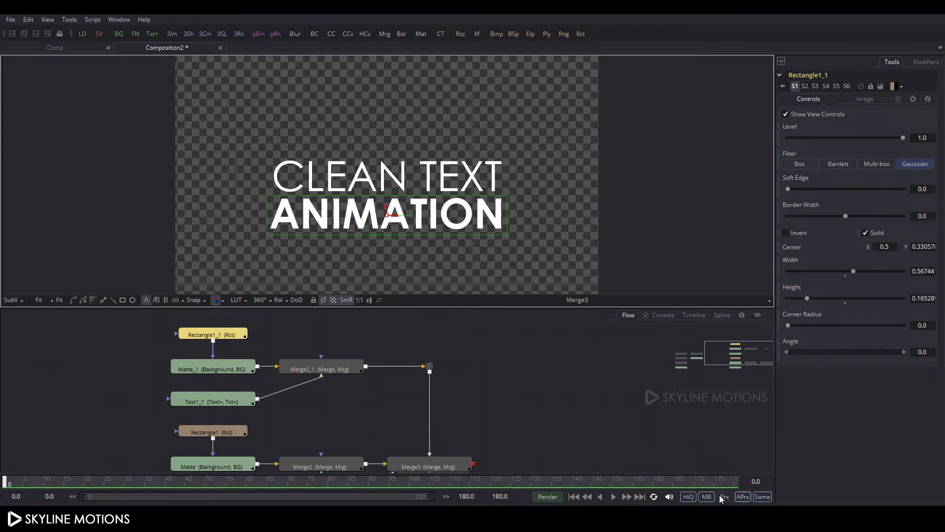
Add a Background node named "Box" and place it directly below the Text1 node.
click(544, 402)
mouse_move(551, 412)
mouse_down()
mouse_move(544, 369)
mouse_move(519, 385)
mouse_move(515, 348)
mouse_up()
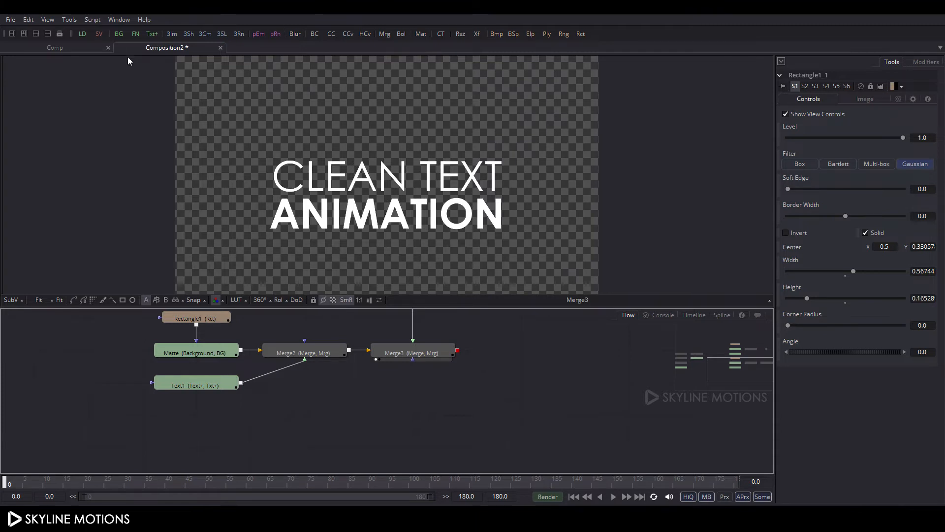
click(120, 37)
drag(515, 386, 311, 417)
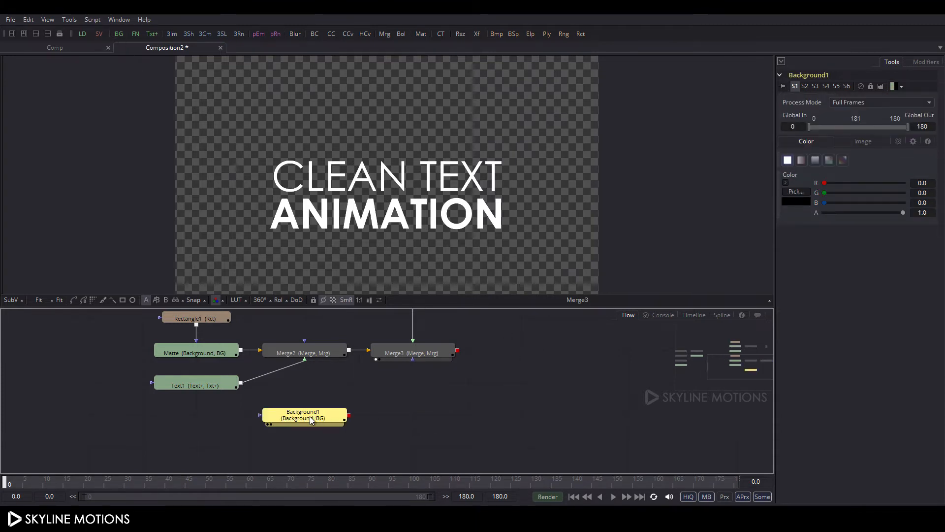
right_click(298, 419)
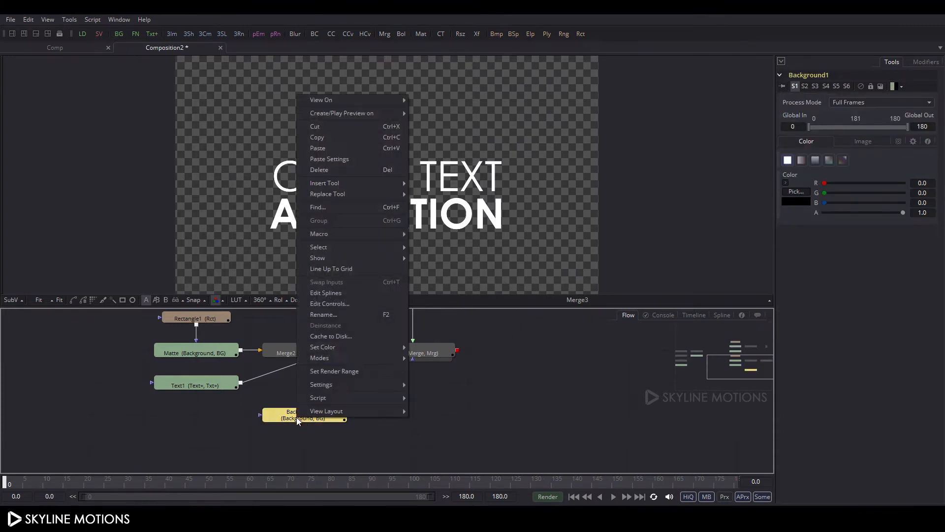
click(341, 314)
text(Box)
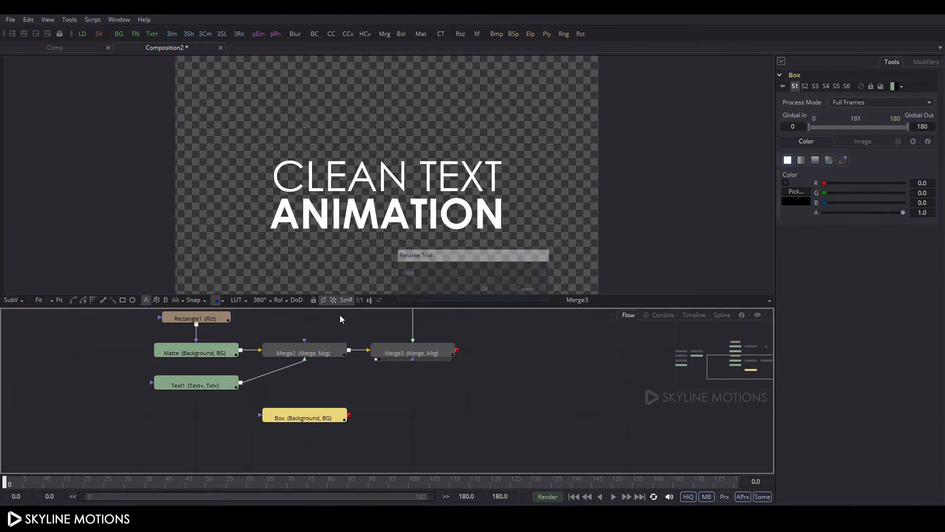
key(Return)
drag(337, 418, 229, 422)
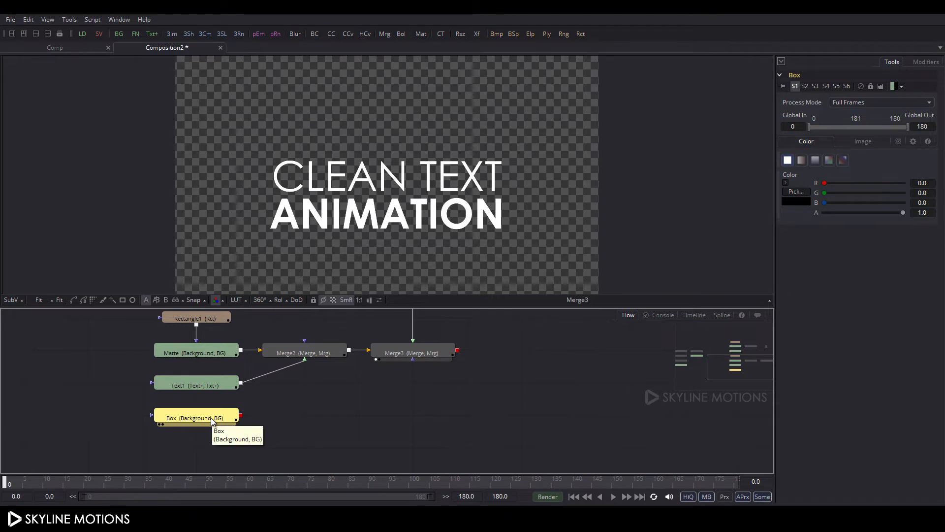
Add a Paint node after the Box background and show it in the viewer.
key(ctrl+space)
text(colo)
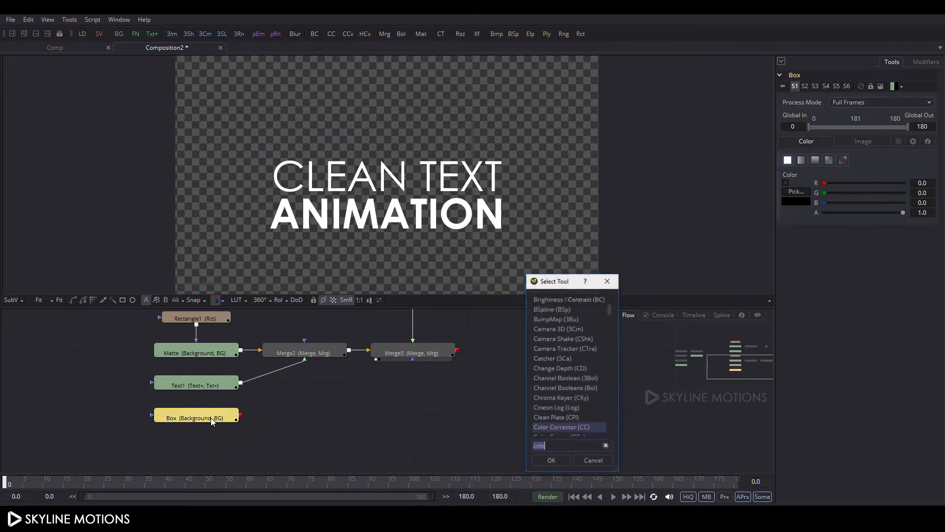
click(606, 446)
text(paint)
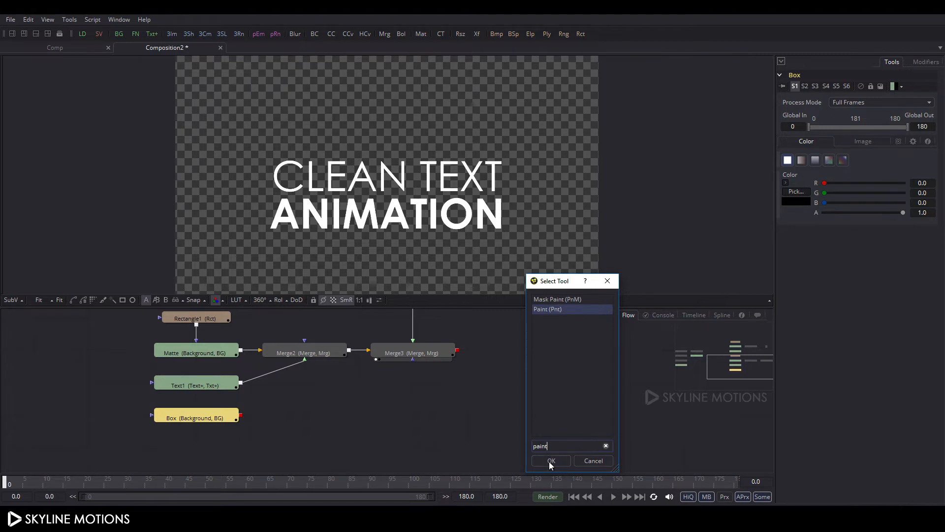
click(549, 462)
drag(302, 416, 321, 156)
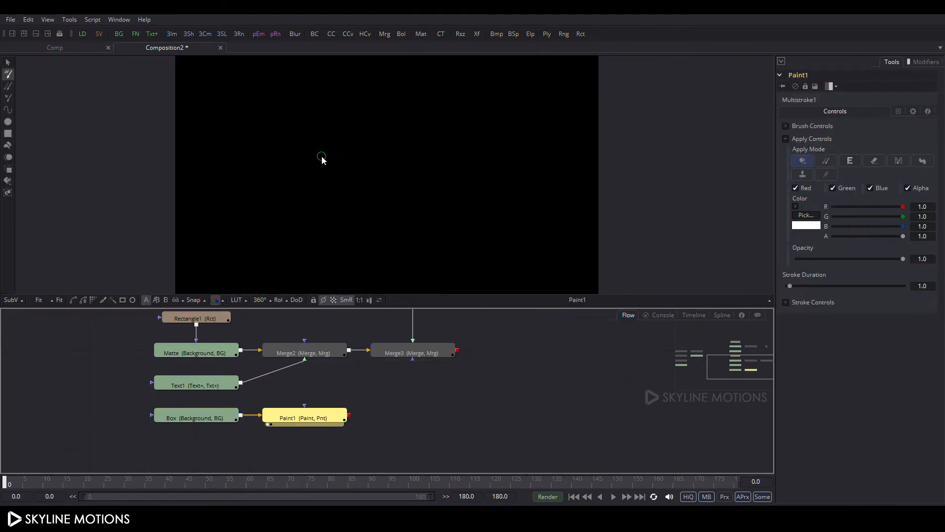
Create a rectangular polyline stroke in Paint1 with width 0.25 and height 0.25.
click(9, 111)
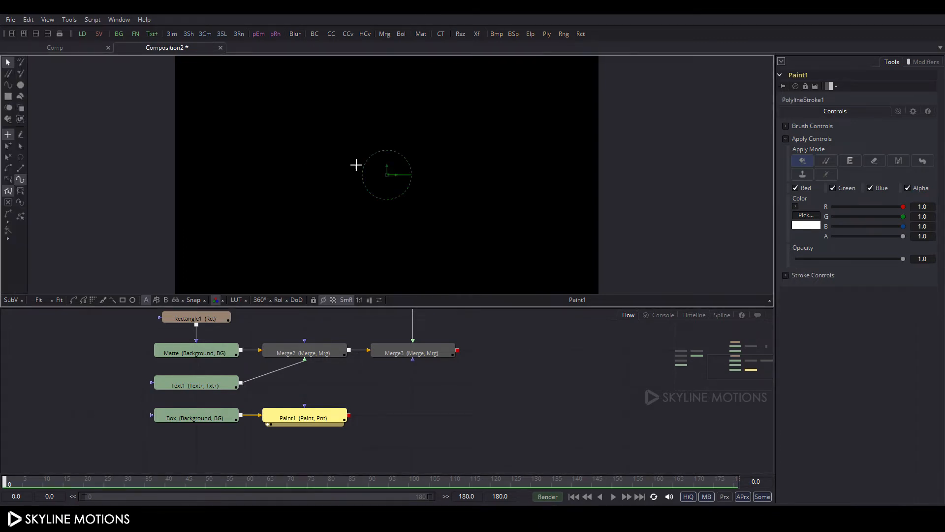
right_click(387, 174)
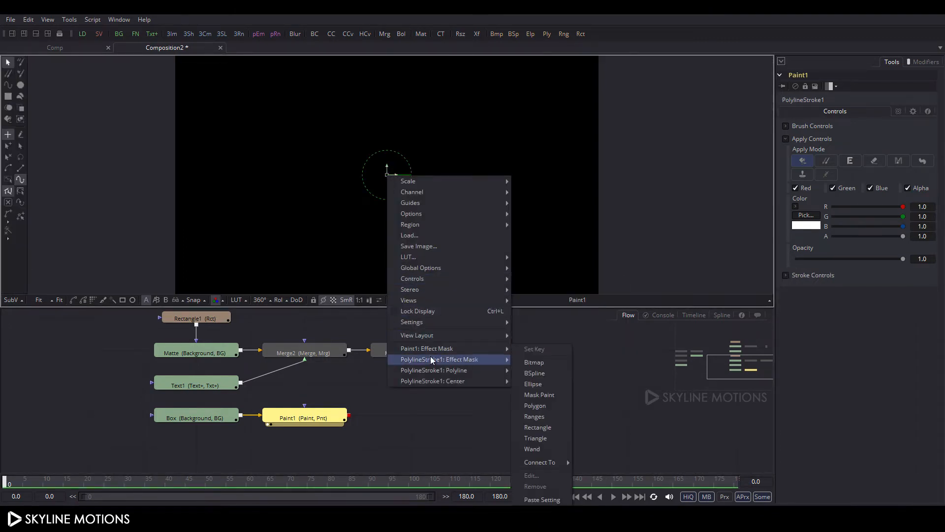
mouse_move(480, 372)
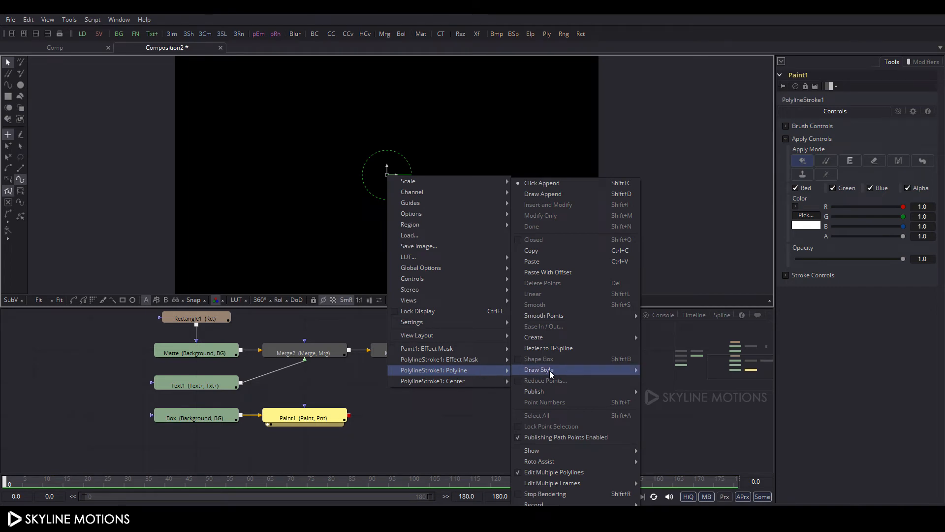
mouse_move(544, 343)
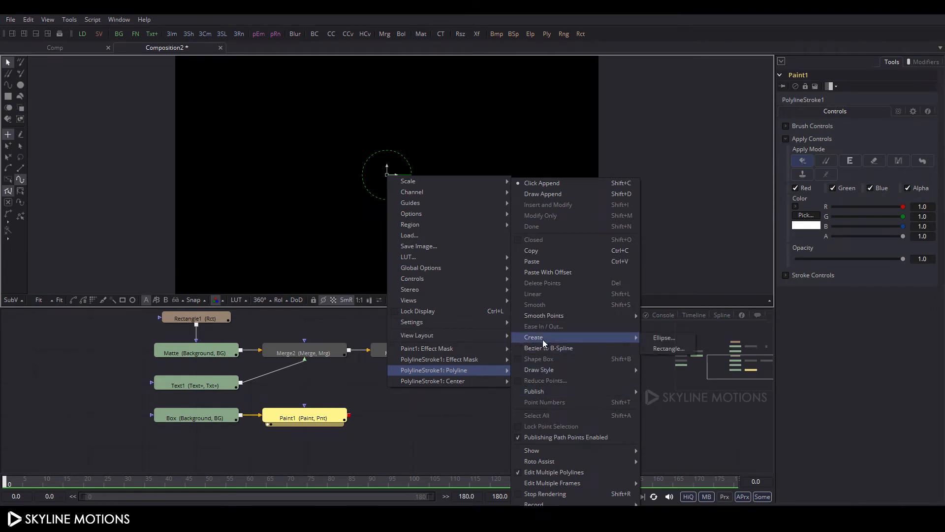
click(663, 349)
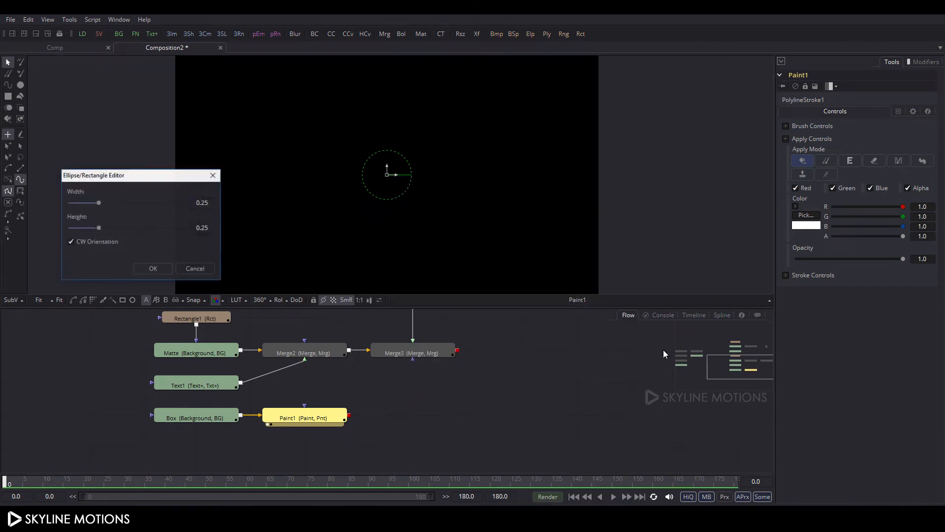
click(152, 270)
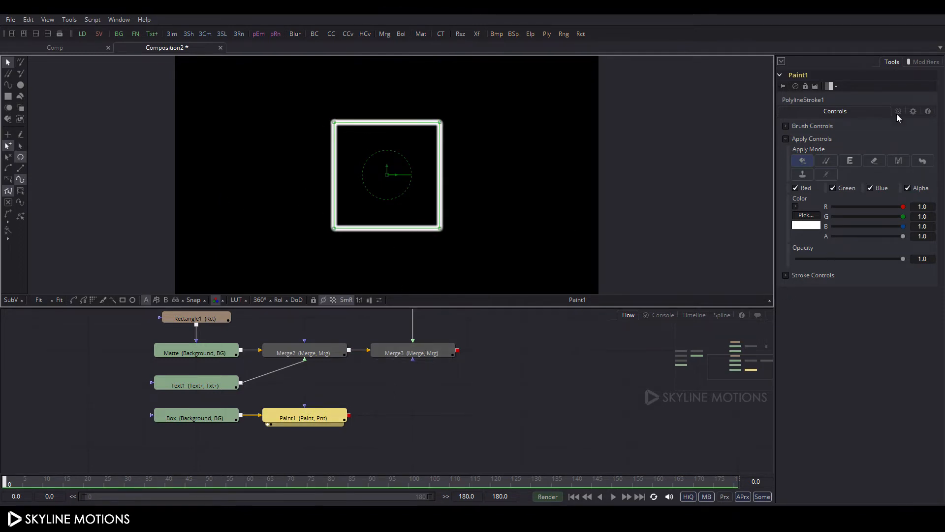
Give the rectangle stroke a square brush shape and set its brush size to 0.01.
click(786, 126)
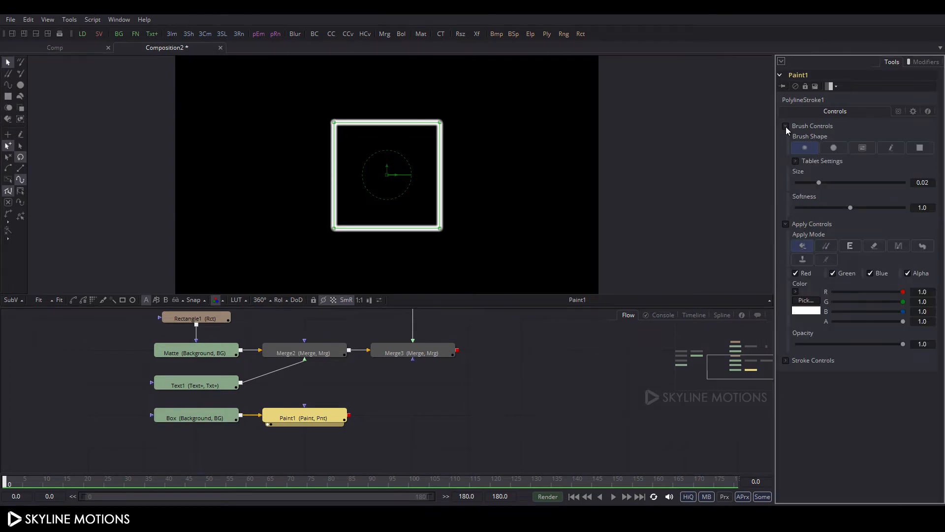
click(924, 152)
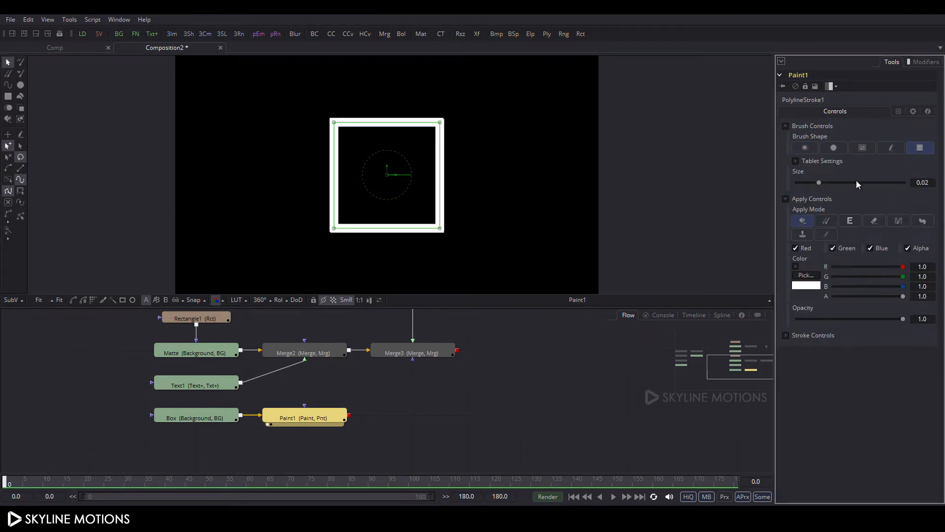
drag(820, 185, 810, 186)
drag(932, 183, 925, 182)
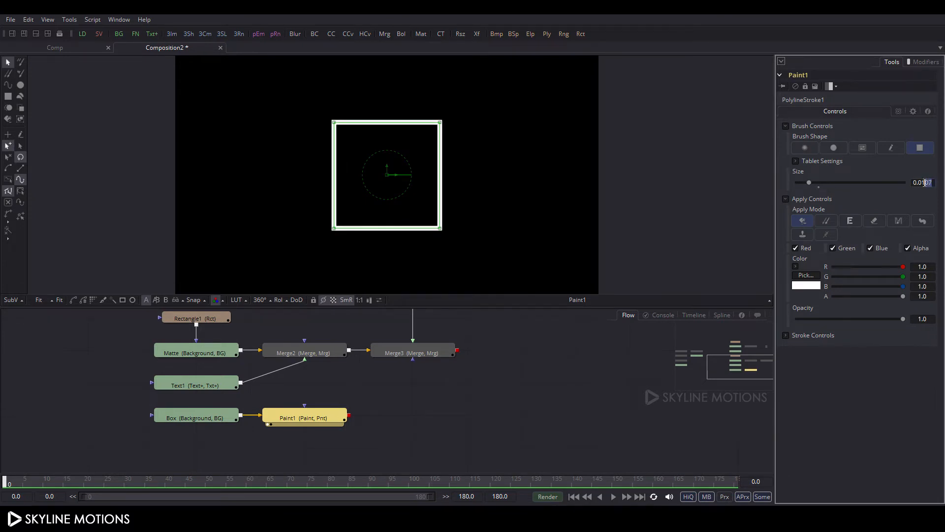
key(BackSpace)
key(Return)
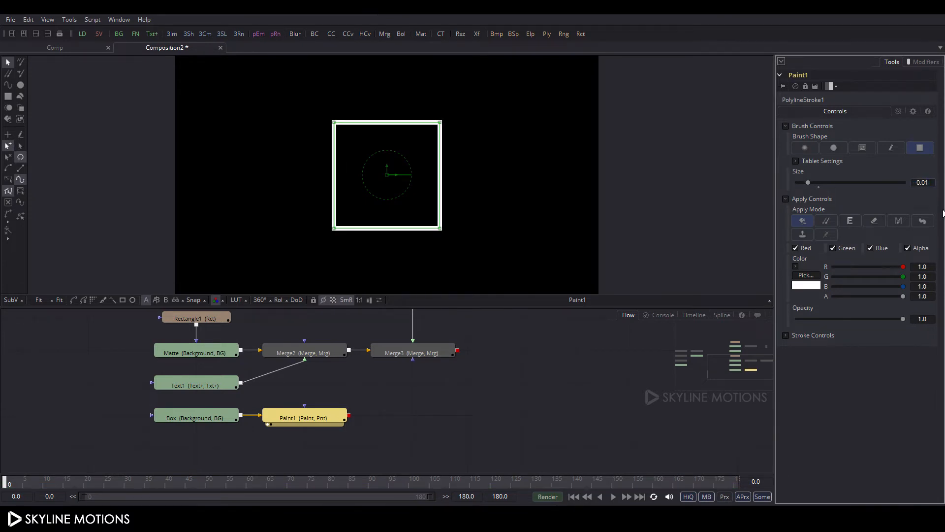
Color the rectangle stroke yellow (#ffff00) and set the Box background's alpha to 0.
click(806, 274)
click(448, 216)
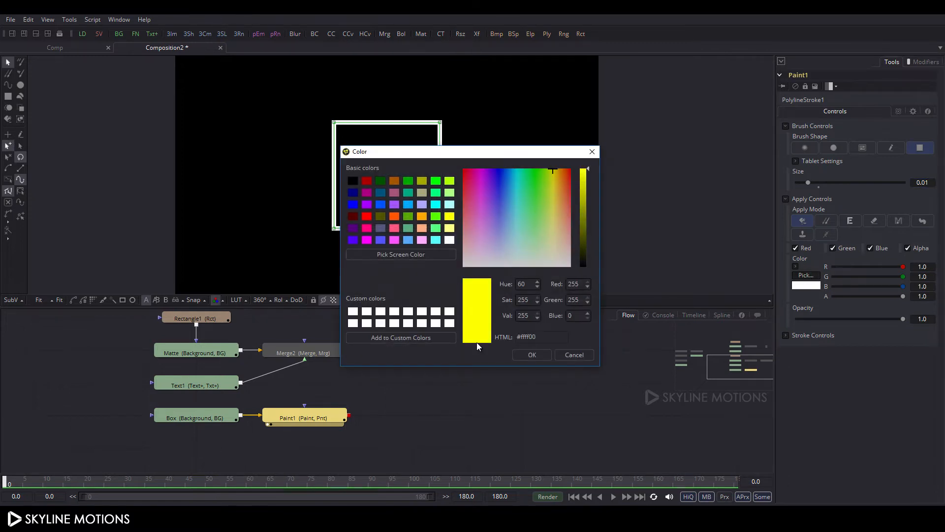
click(539, 358)
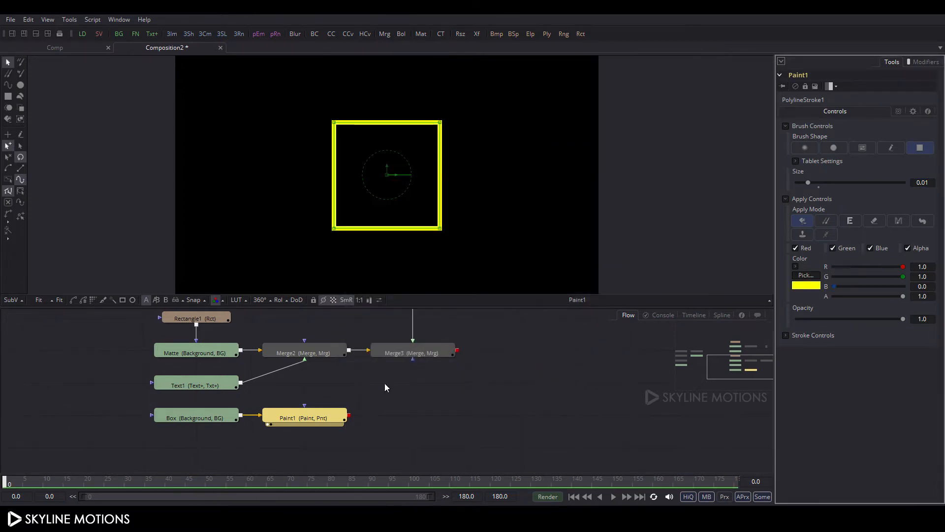
click(161, 418)
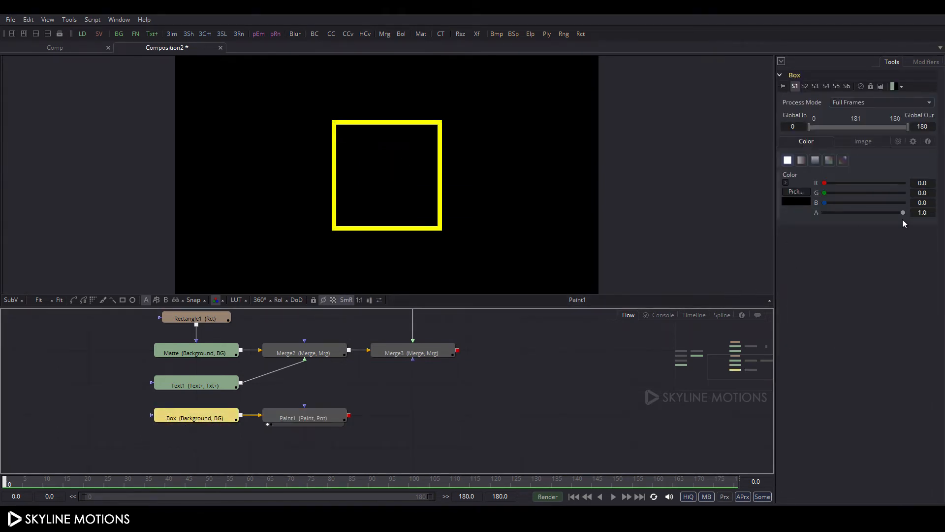
drag(900, 213, 770, 228)
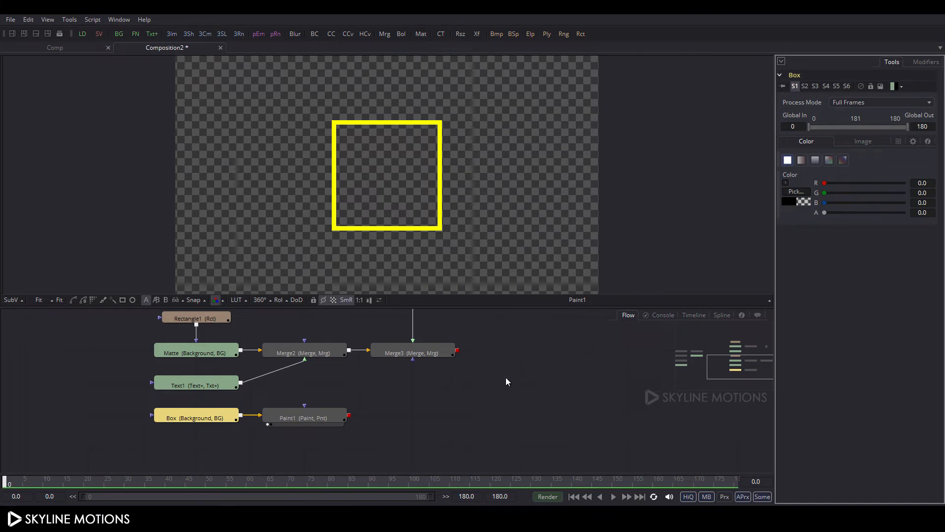
Add a Merge beside Paint1 with Paint1 as background and Merge3 as foreground, and show it in the viewer.
drag(440, 405, 441, 413)
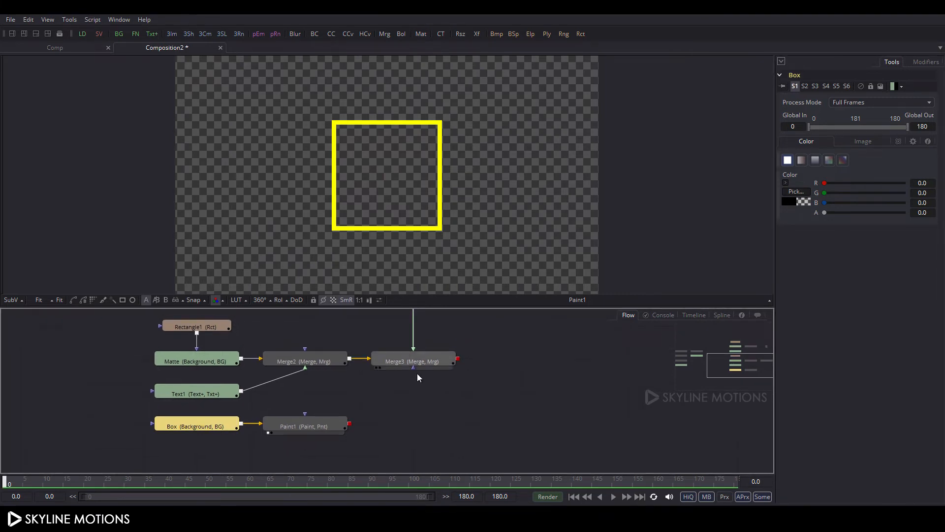
click(459, 394)
click(385, 34)
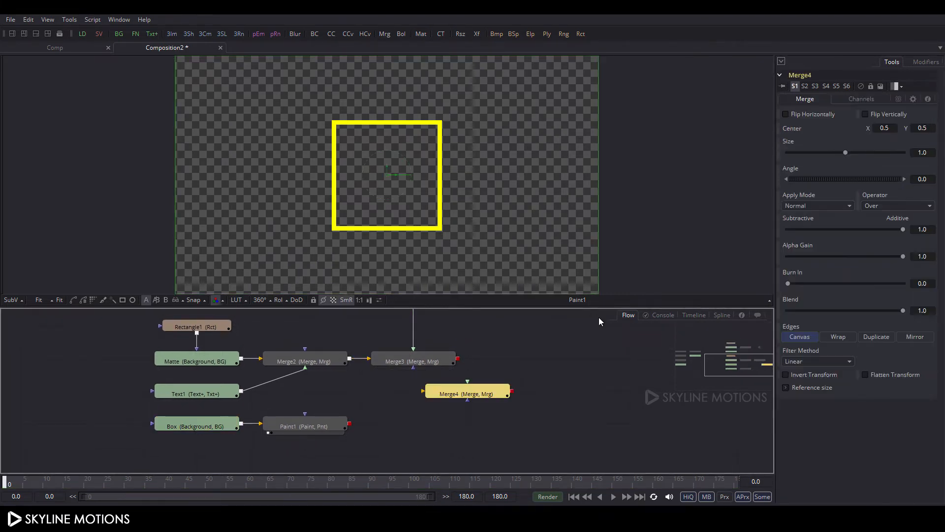
mouse_move(463, 385)
mouse_down()
mouse_move(408, 419)
mouse_move(309, 430)
mouse_up()
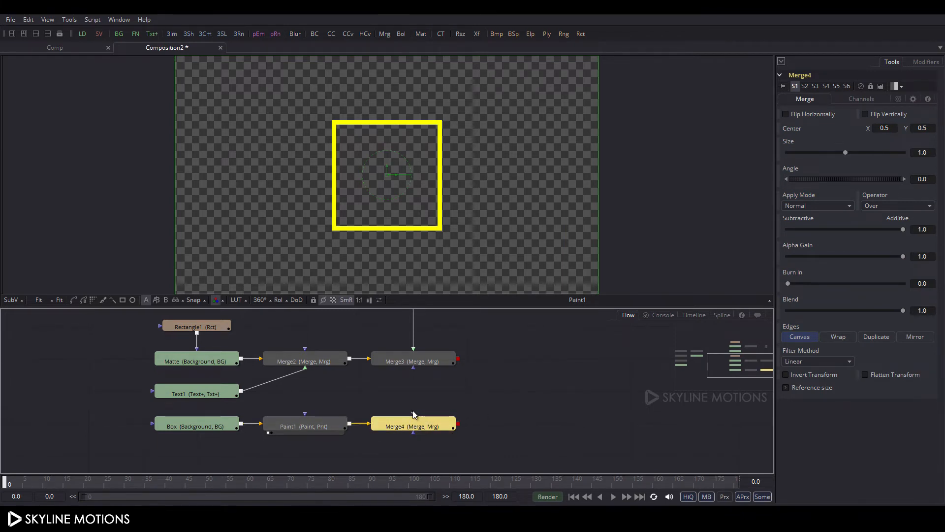
drag(413, 415, 409, 367)
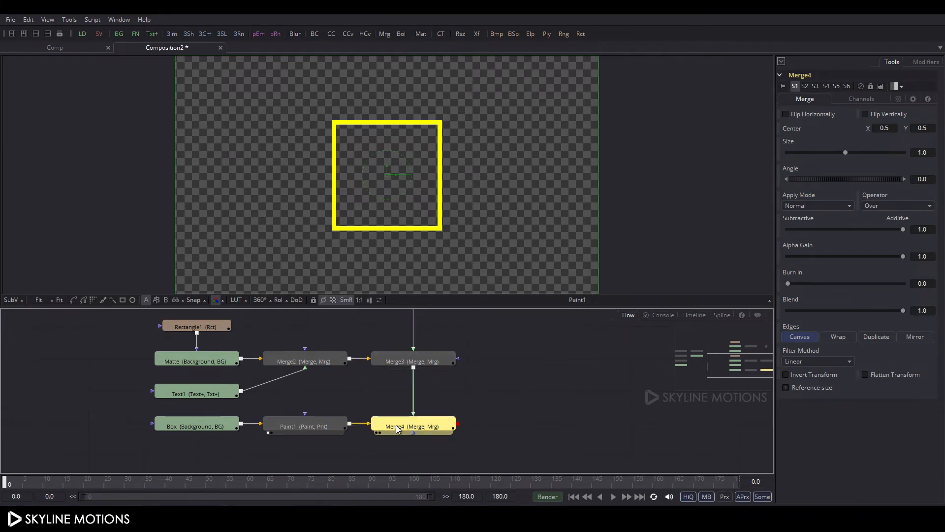
key(1)
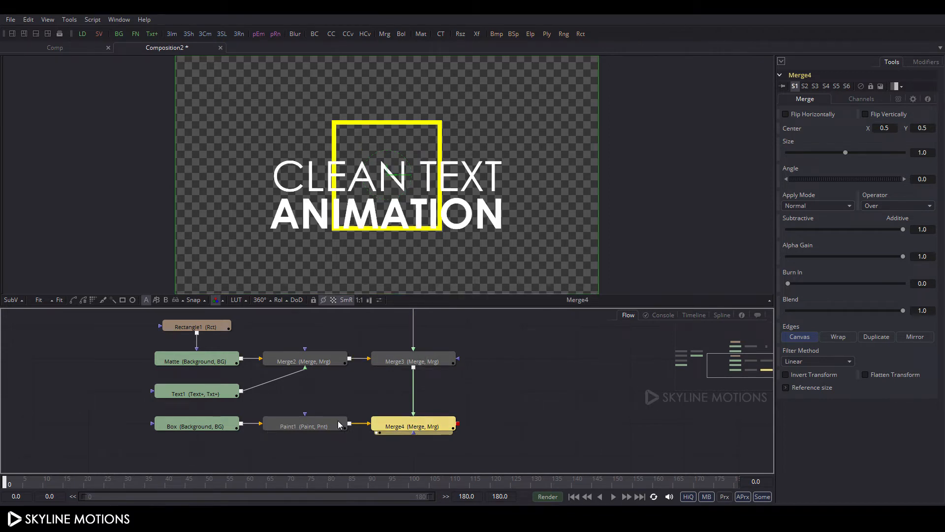
Lower the top edge of the Paint1 rectangle stroke to sit just above the "CLEAN TEXT" line.
click(299, 424)
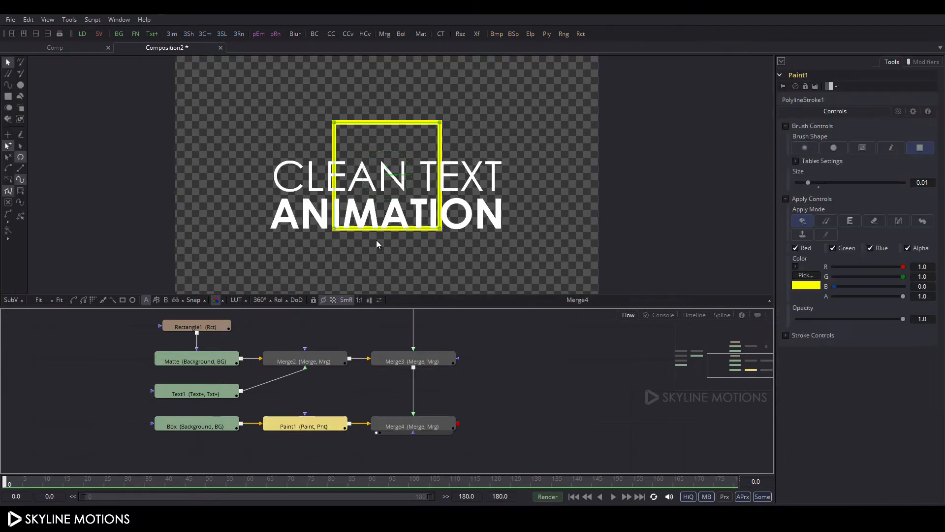
drag(297, 104, 471, 134)
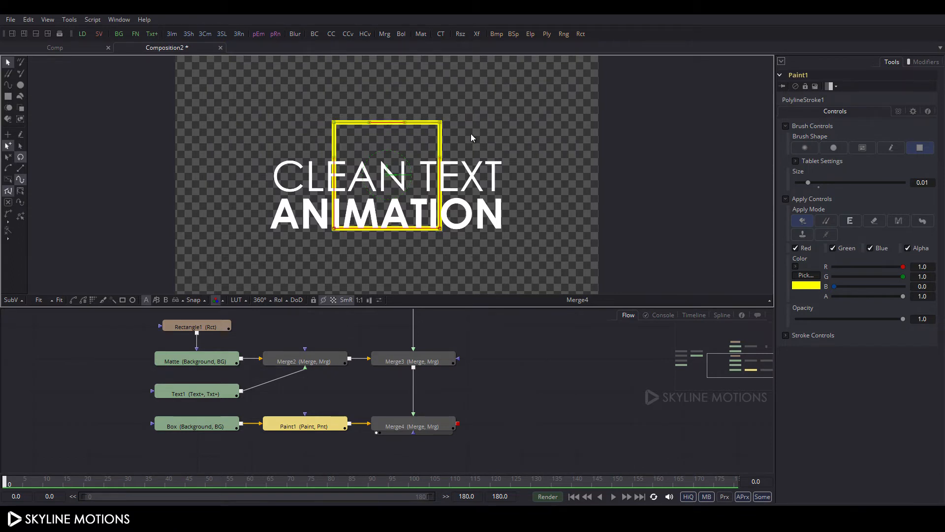
key(Down)
key(Down)
key(Down)
key(Down)
key(Down)
key(Down)
key(Down)
key(Down)
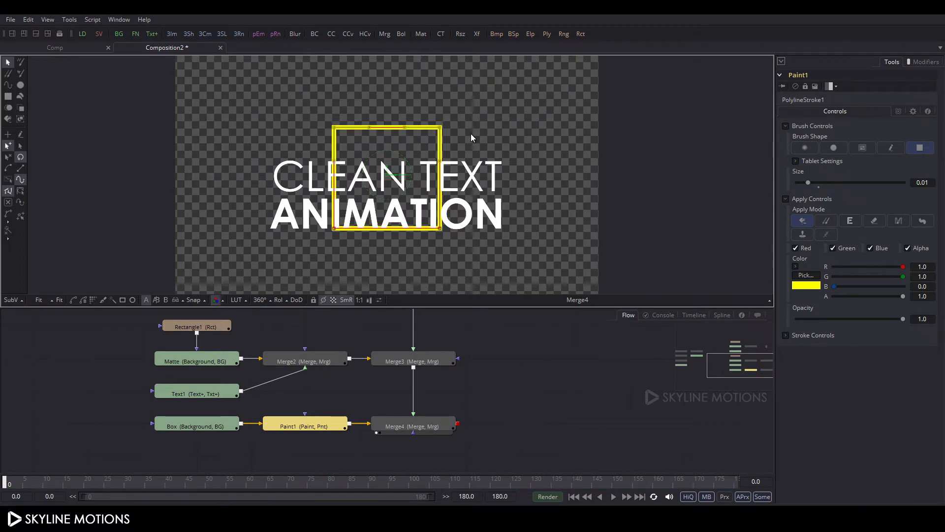
key(Down)
key(Down)
key(Down)
key(Down)
key(Down)
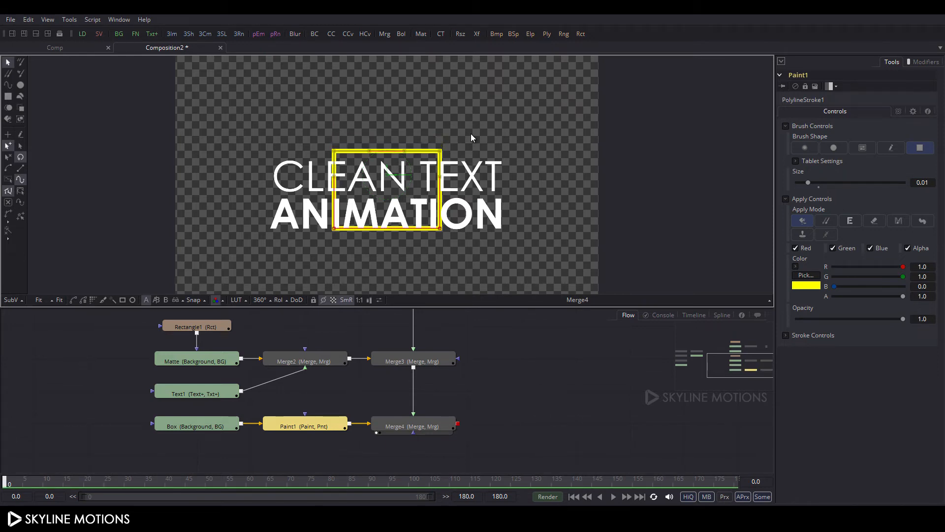
Lower the bottom edge of the rectangle stroke to sit just below the "ANIMATION" line.
drag(301, 255, 480, 223)
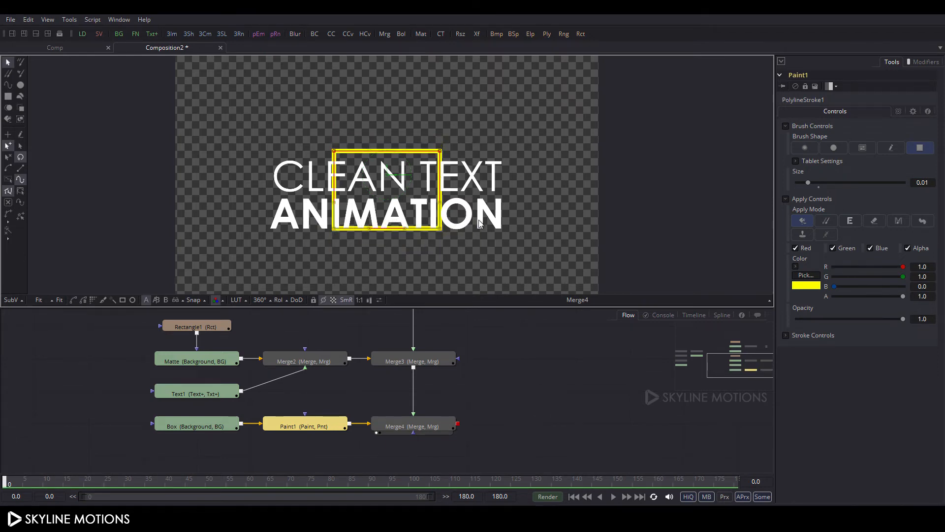
key(Down)
key(Down)
key(Down)
key(Down)
key(Down)
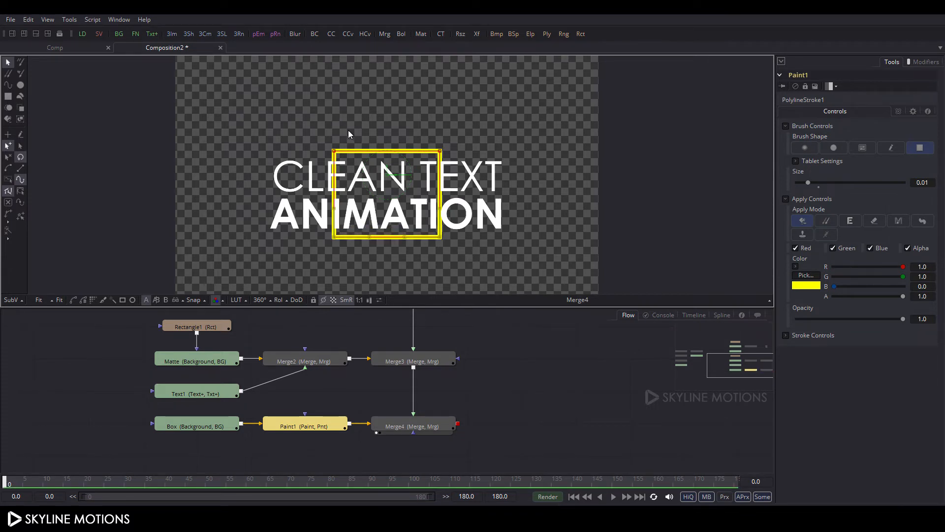
Move the left edge of the rectangle stroke outward to sit just beyond the start of both text lines.
drag(350, 119, 308, 243)
key(Left)
key(Left)
key(Left)
key(Left)
key(Left)
key(Left)
key(Left)
key(Left)
key(Left)
key(Left)
key(Left)
key(Left)
key(Left)
key(Left)
key(Left)
key(Left)
key(Left)
key(Left)
key(Left)
key(Left)
key(Left)
key(Left)
key(Left)
key(Left)
key(Left)
key(Left)
key(Left)
key(Left)
key(Left)
key(Left)
key(Left)
key(Left)
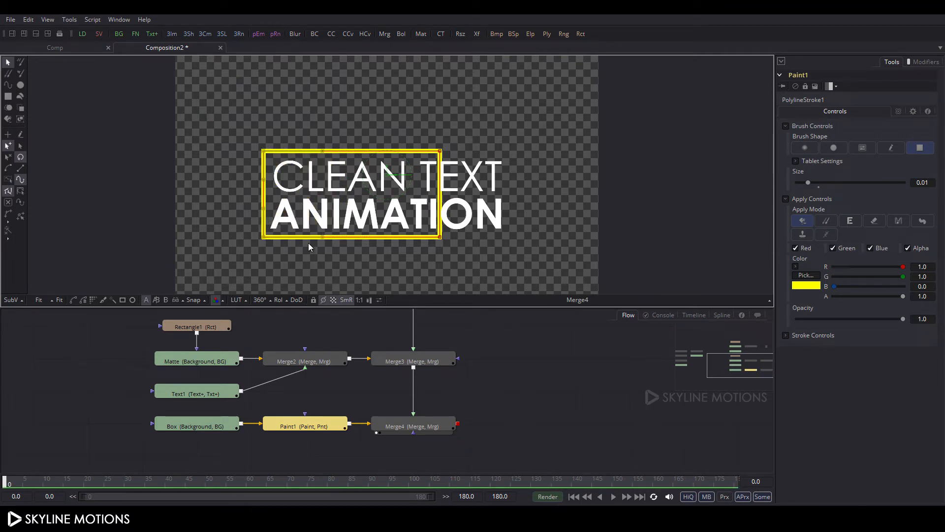
Move the right edge of the rectangle stroke outward to sit just beyond the end of both text lines.
drag(444, 121, 466, 260)
key(Right)
key(Right)
key(Right)
key(Right)
key(Right)
key(Right)
key(Right)
key(Right)
key(Right)
key(Right)
key(Right)
key(Right)
key(Right)
key(Right)
key(Right)
key(Right)
key(Right)
key(Right)
key(Right)
key(Right)
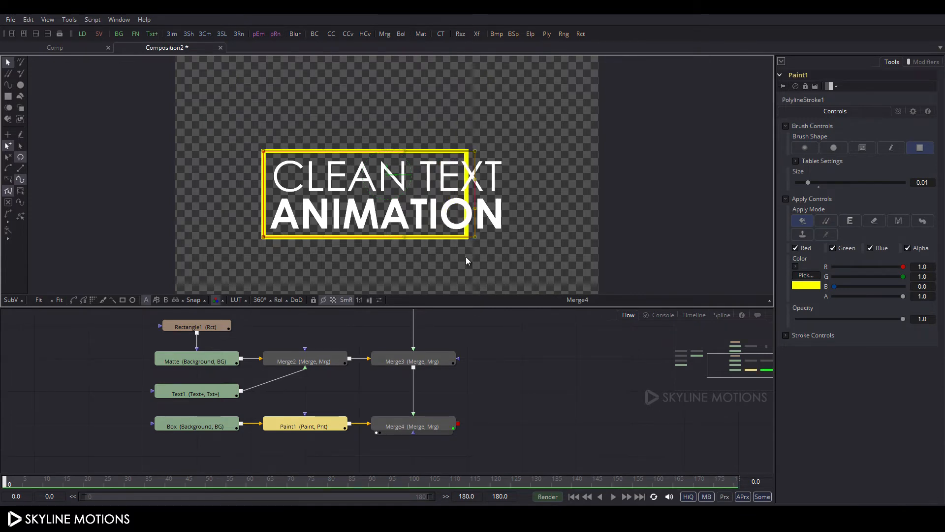
key(Right)
key(Right)
key(Right)
key(Right)
key(Right)
key(Right)
key(Right)
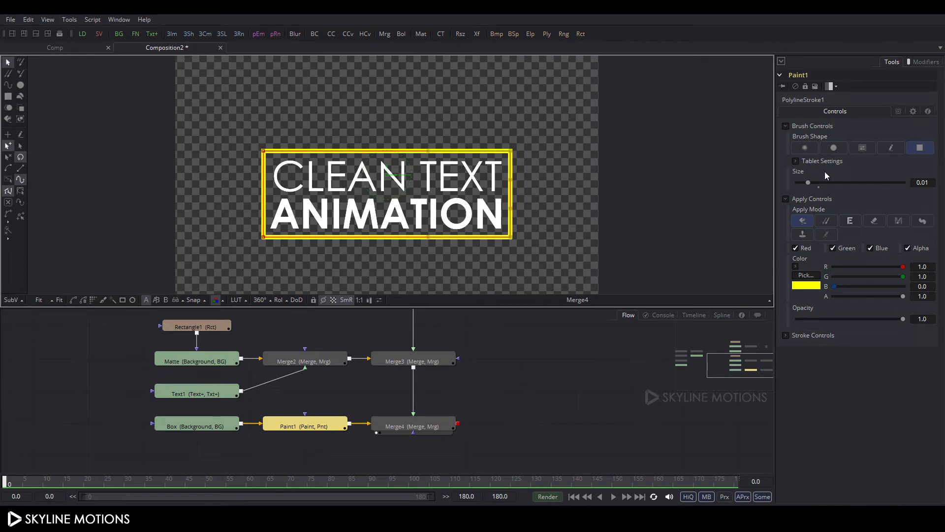
Reduce the rectangle stroke's brush size to 0.005 and deselect Paint1.
drag(811, 183, 806, 183)
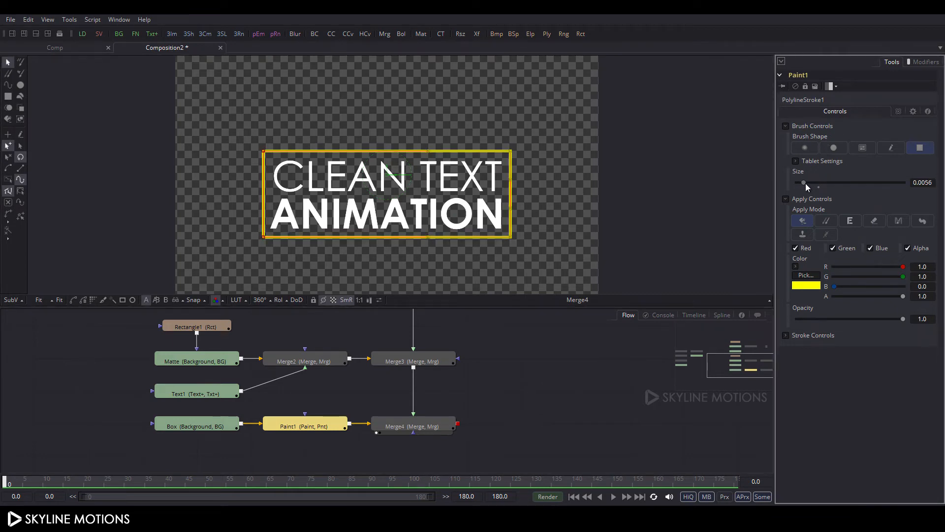
click(930, 181)
key(BackSpace)
key(Return)
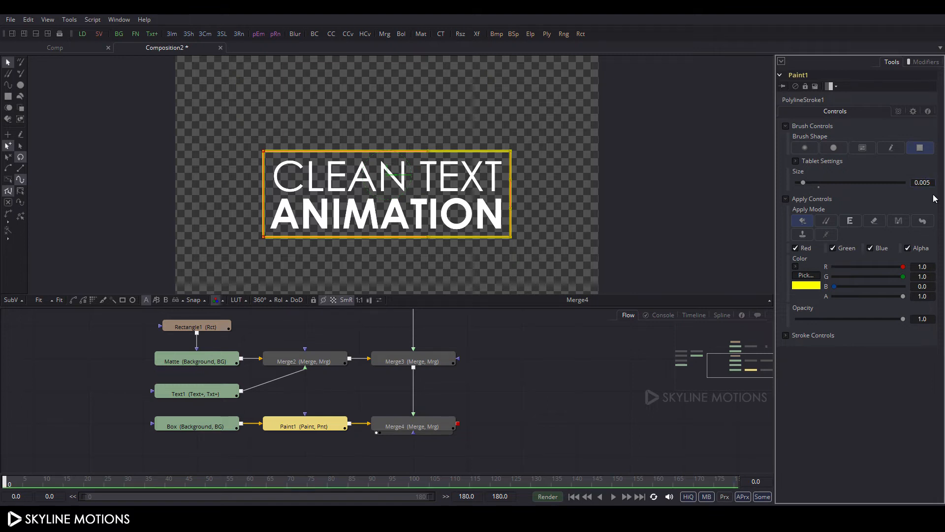
click(499, 355)
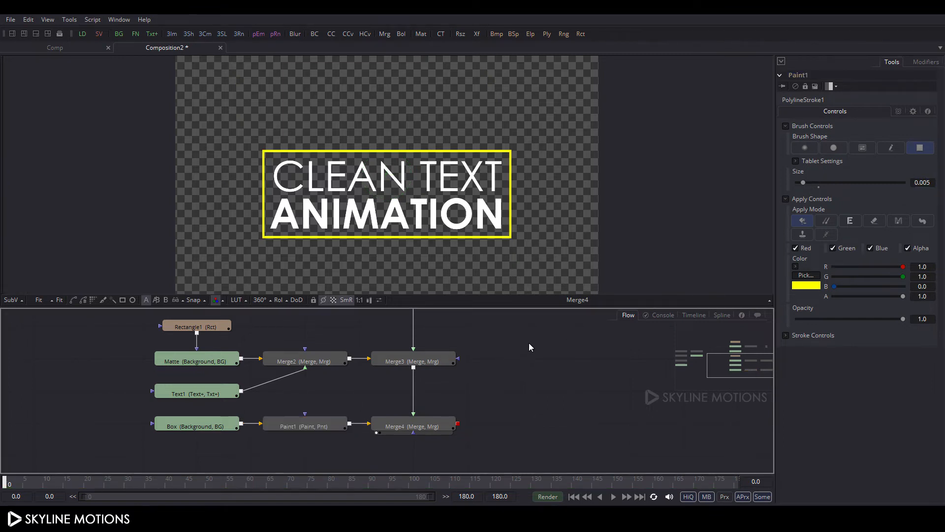
Add a Transform after Merge4, place it beside Merge4 in the flow, and show it in the viewer.
drag(516, 339, 478, 349)
click(396, 434)
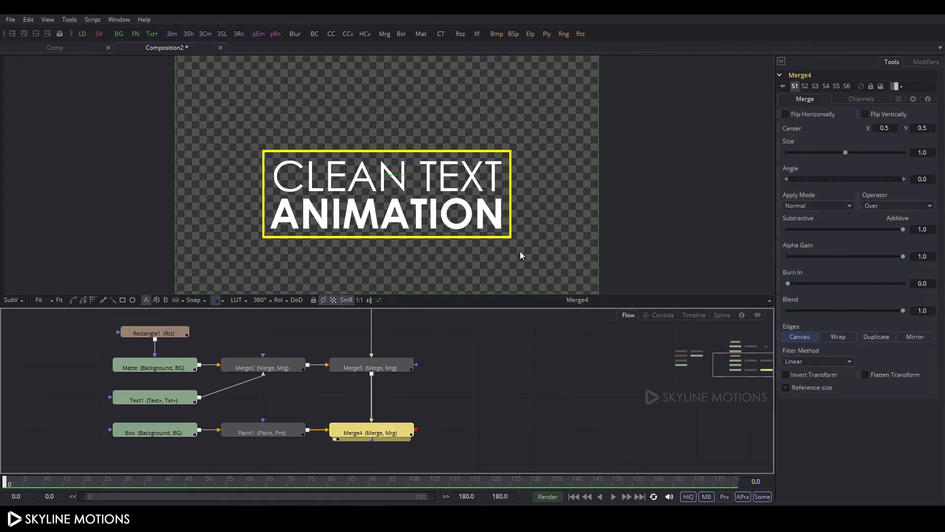
click(476, 35)
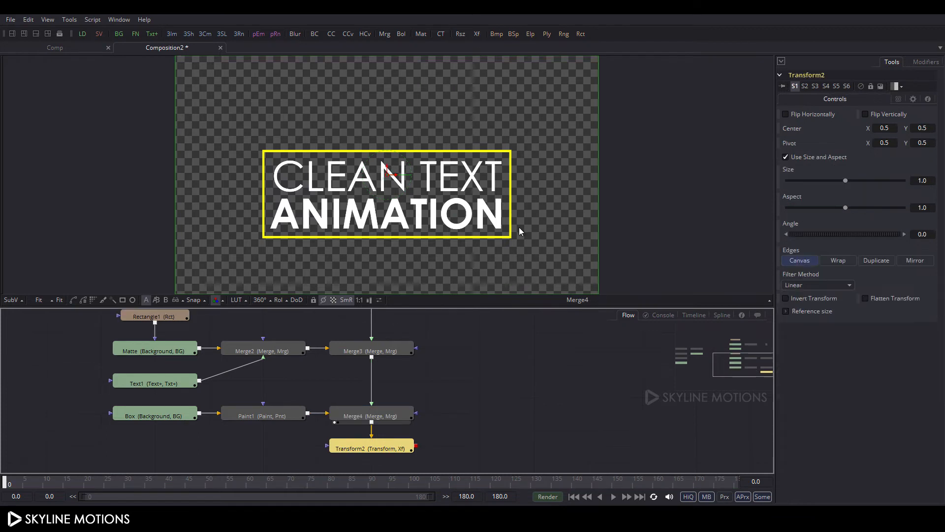
drag(394, 436, 502, 404)
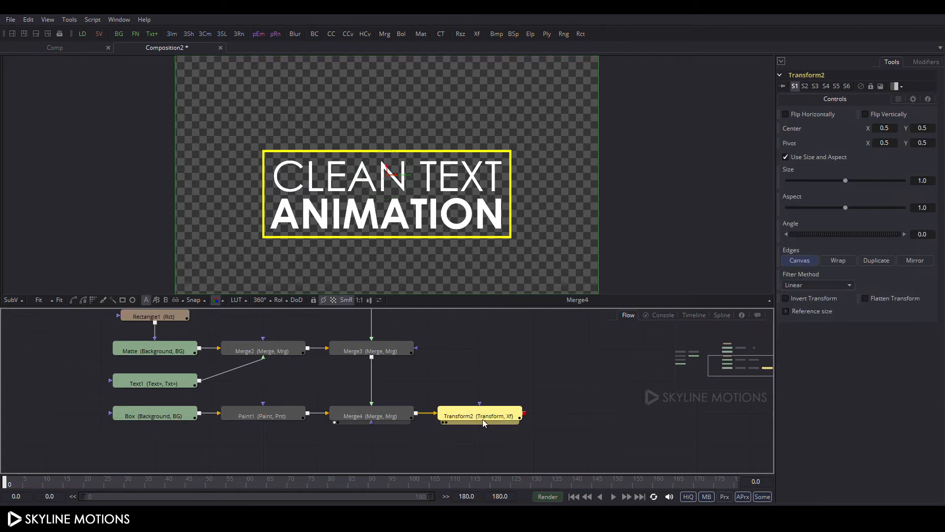
key(1)
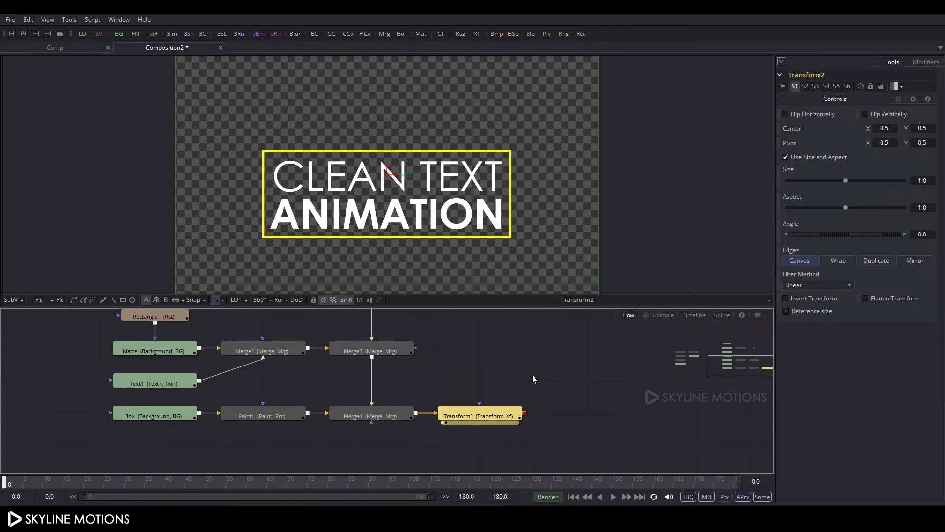
Move the whole group of text, matte and box nodes closer to the background and light leaks nodes.
drag(530, 362, 634, 433)
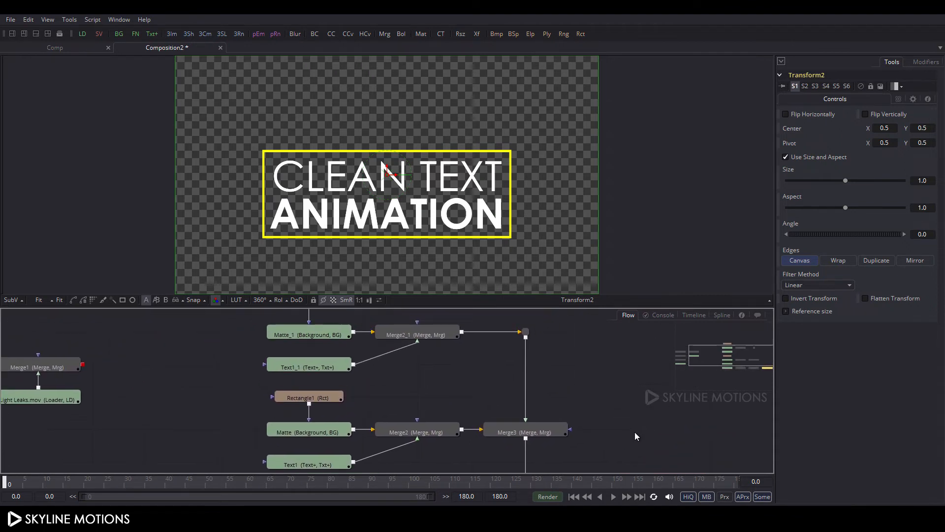
scroll(572, 374, down, 2)
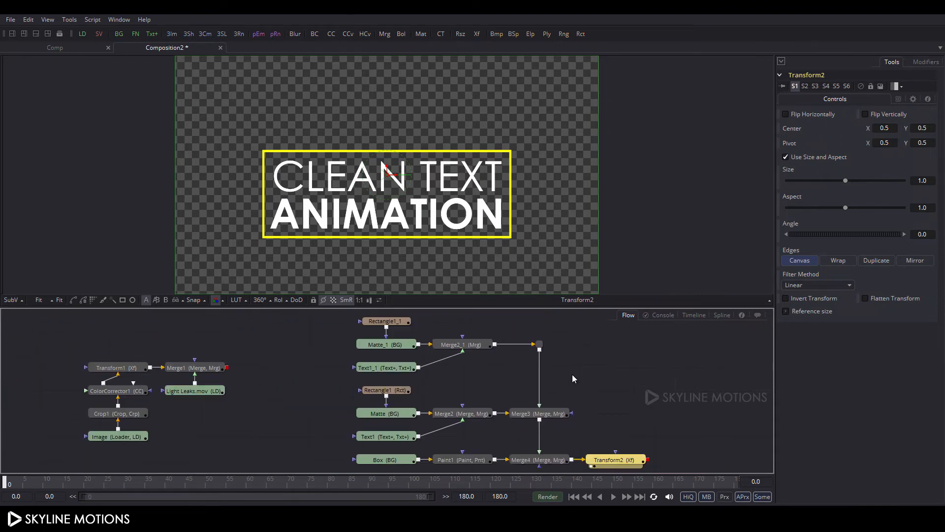
drag(603, 380, 550, 381)
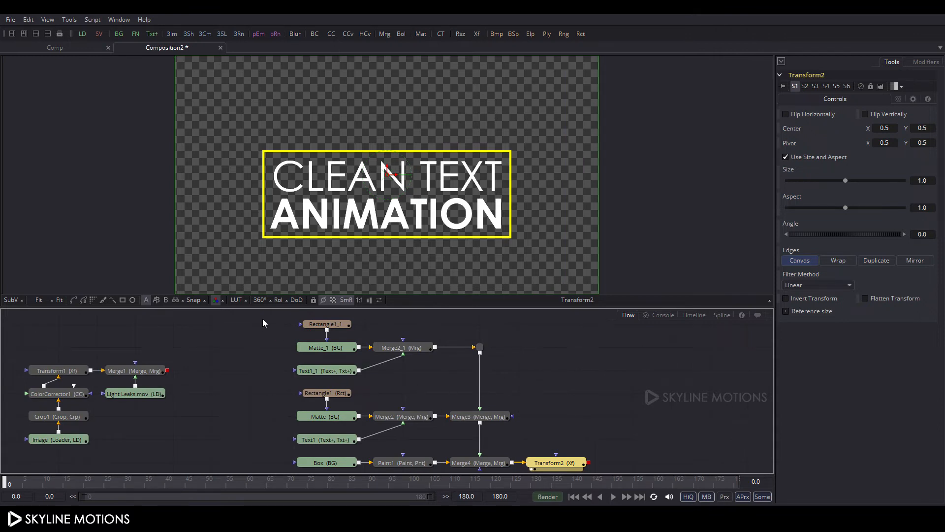
drag(262, 318, 588, 470)
drag(552, 437, 453, 470)
click(477, 396)
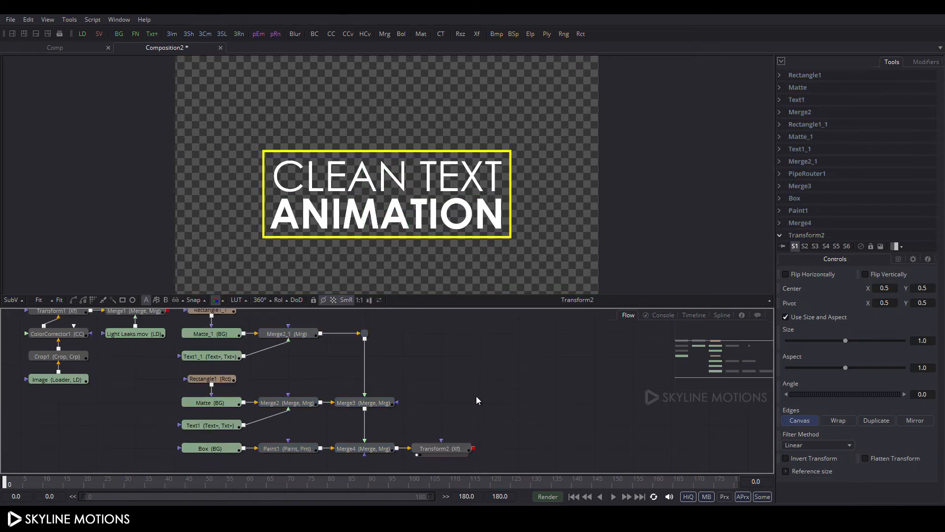
Add a Merge above the text nodes with Merge1 as background and Transform2 as foreground.
scroll(476, 395, up, 5)
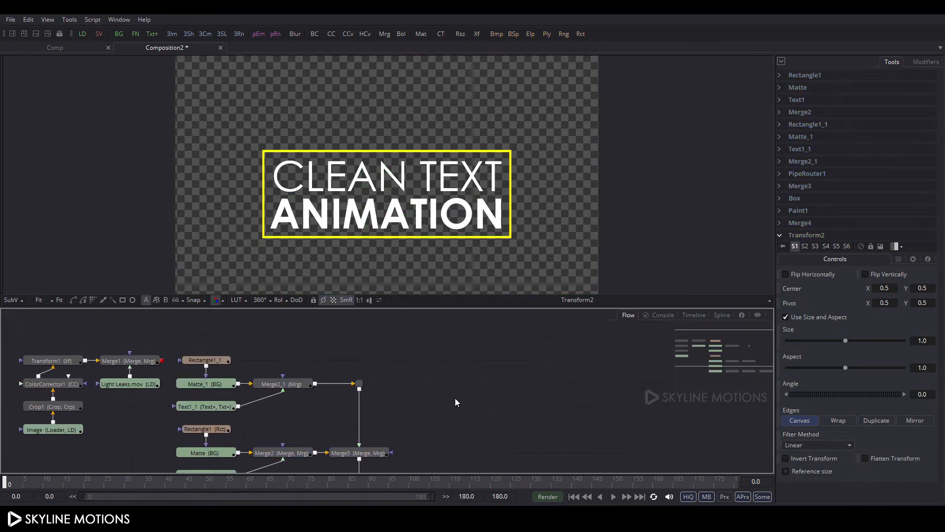
scroll(471, 374, up, 1)
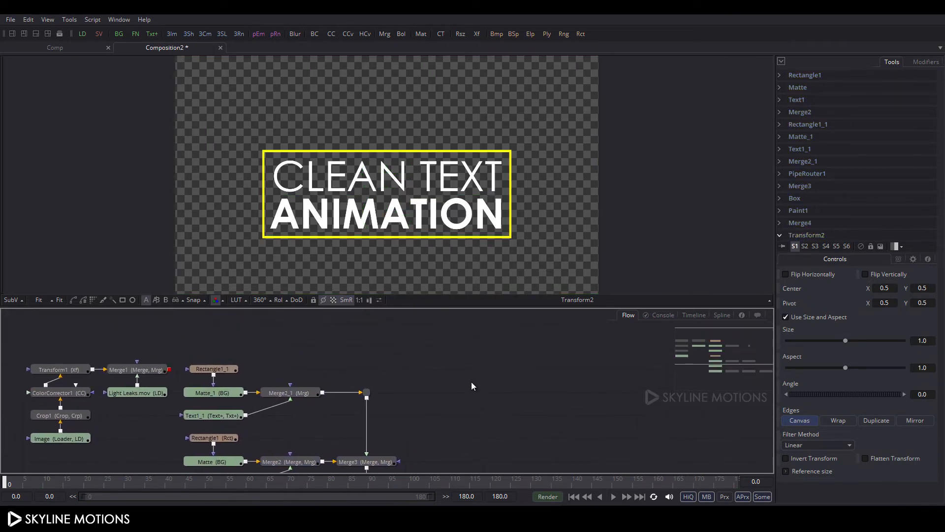
click(385, 34)
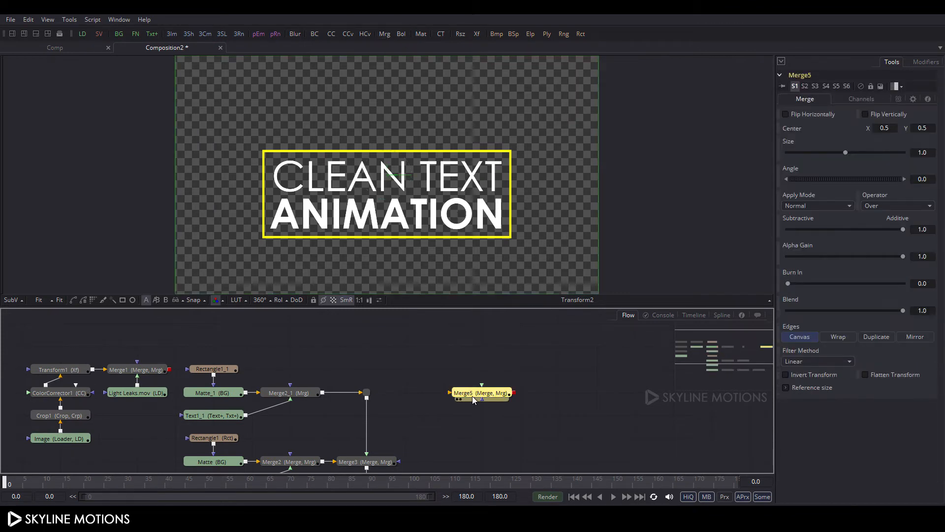
drag(476, 400, 444, 354)
scroll(509, 336, down, 3)
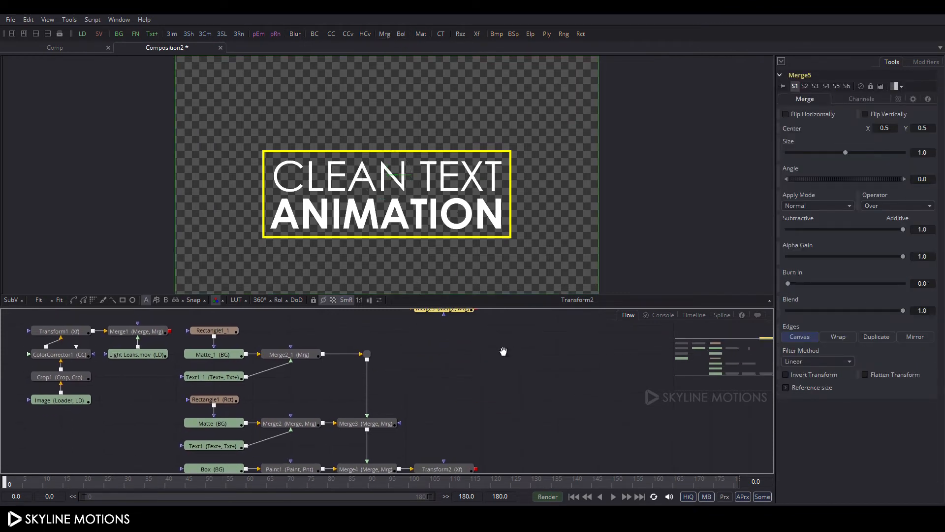
scroll(471, 375, up, 4)
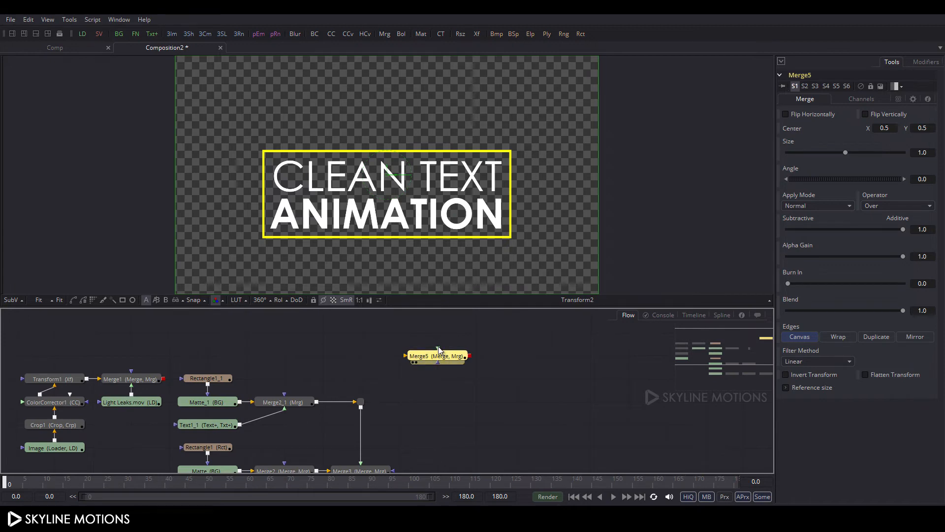
drag(437, 363, 436, 418)
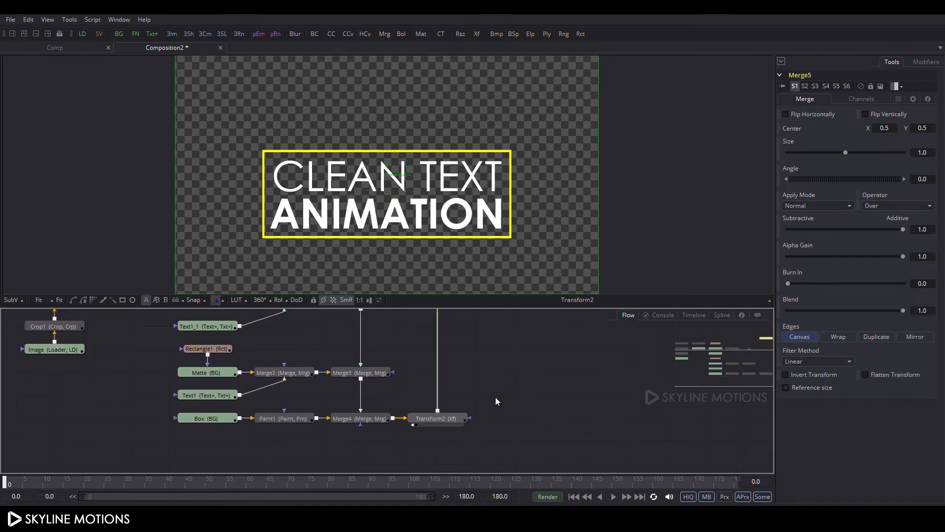
scroll(522, 394, up, 10)
drag(367, 335, 371, 335)
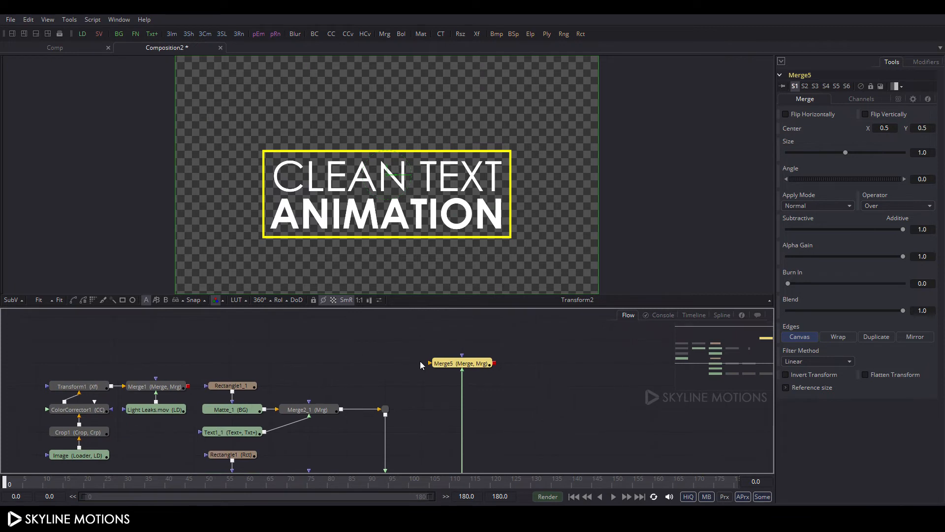
drag(430, 363, 161, 385)
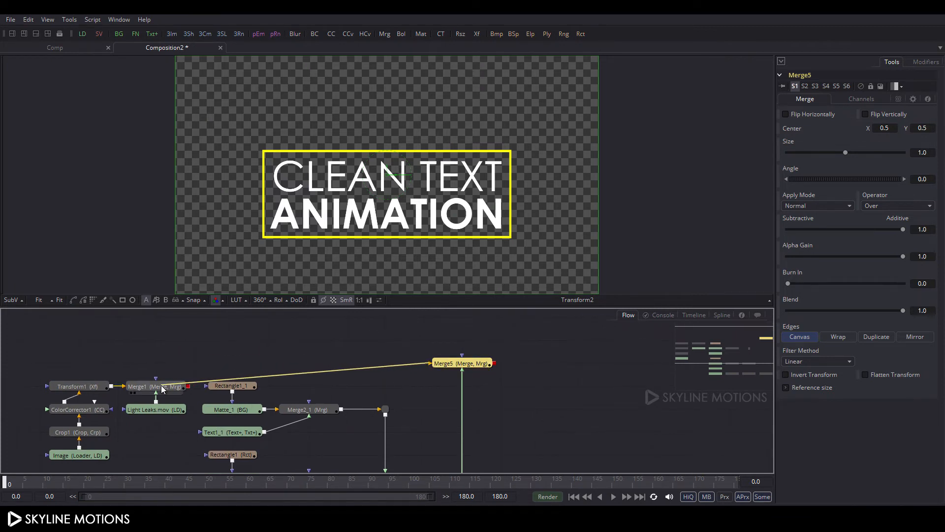
Route the Merge1-to-Merge5 connection through a pipe router directly above Merge1, and show Merge5 in the viewer.
ctrl+click(332, 370)
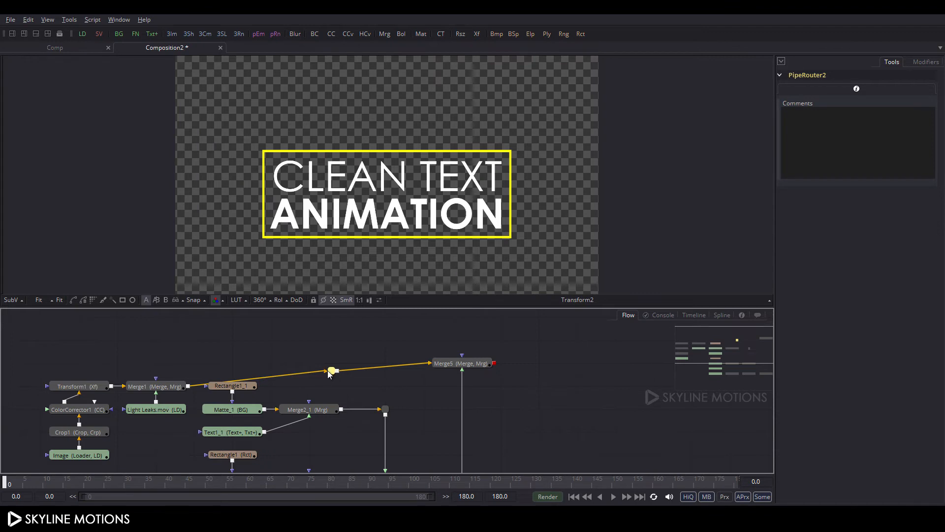
drag(332, 373, 155, 359)
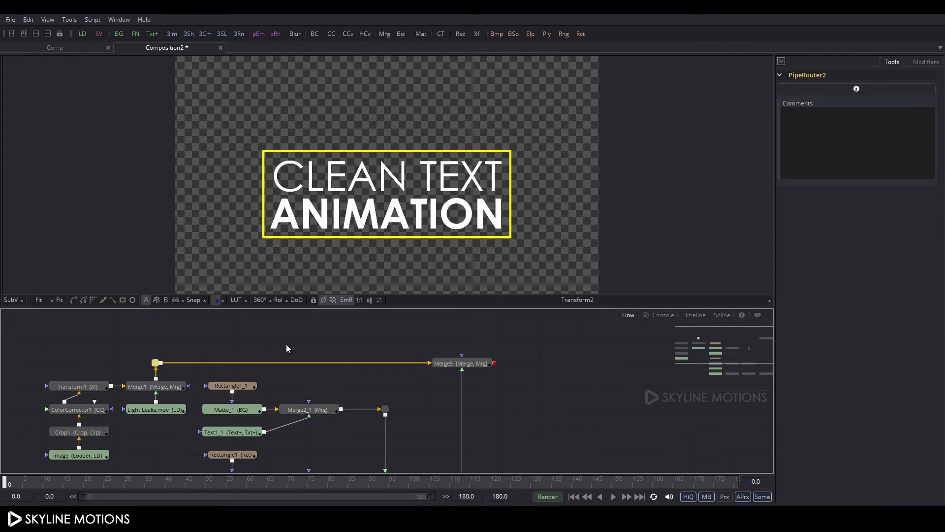
drag(443, 366, 443, 208)
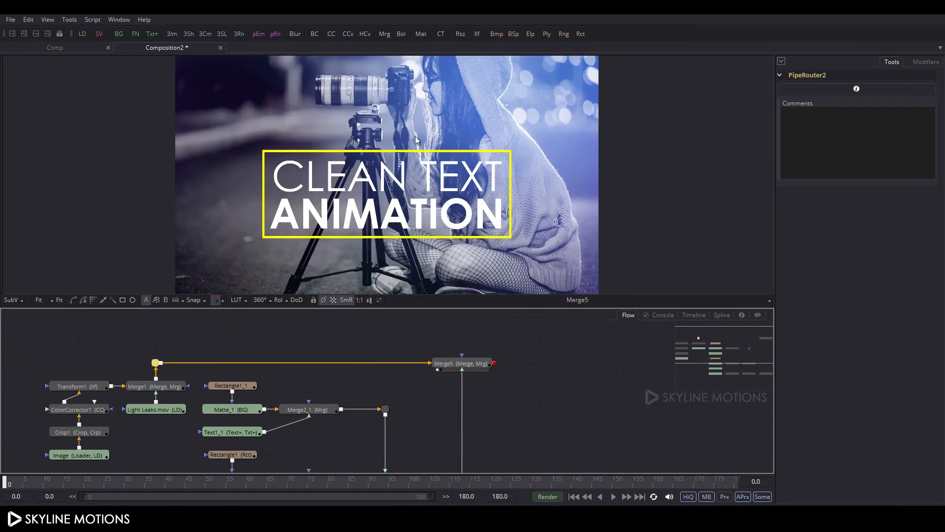
Show the guides in the viewer.
right_click(393, 137)
mouse_move(459, 163)
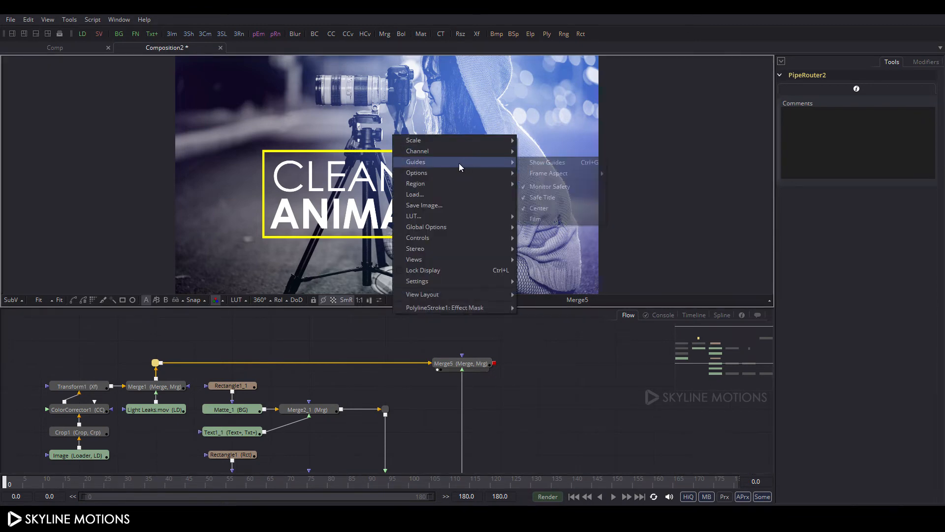
click(547, 162)
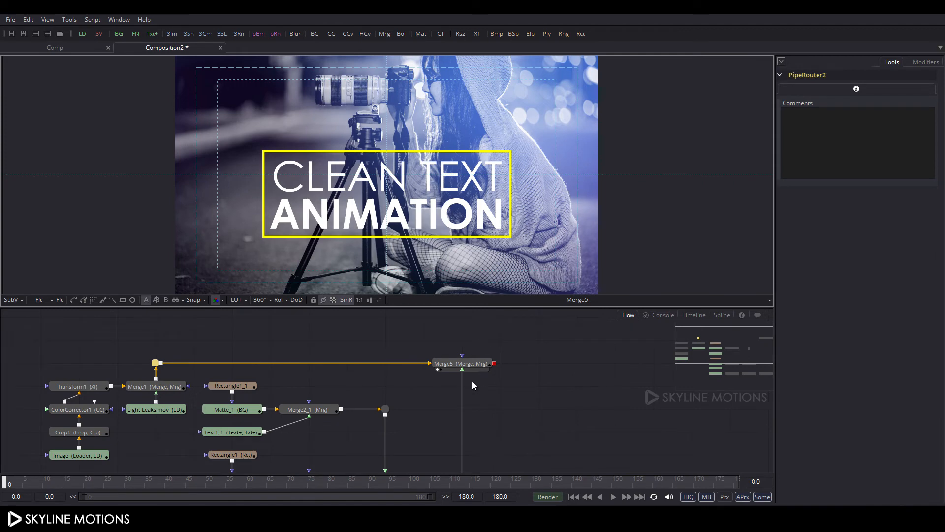
Move the boxed title up onto the frame's horizontal center line, with Transform2's center Y at about 0.585.
scroll(472, 381, down, 5)
click(437, 438)
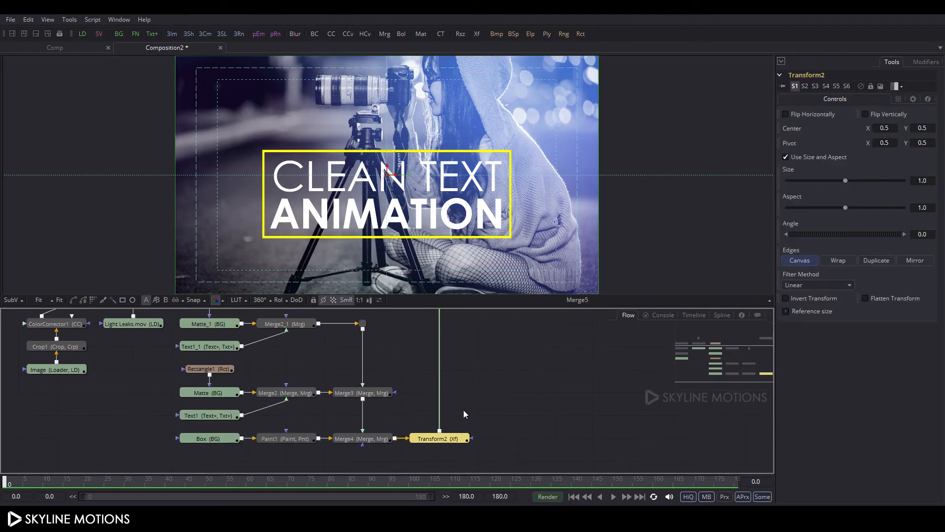
drag(389, 172, 385, 147)
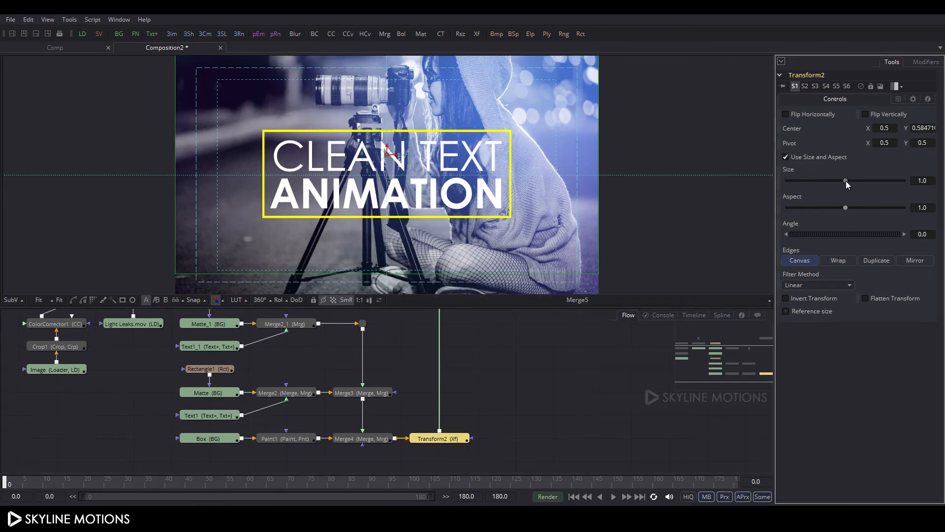
Scale the boxed title to size 1.1 in Transform2 and nudge it up to a center Y of about 0.593.
drag(846, 181, 845, 181)
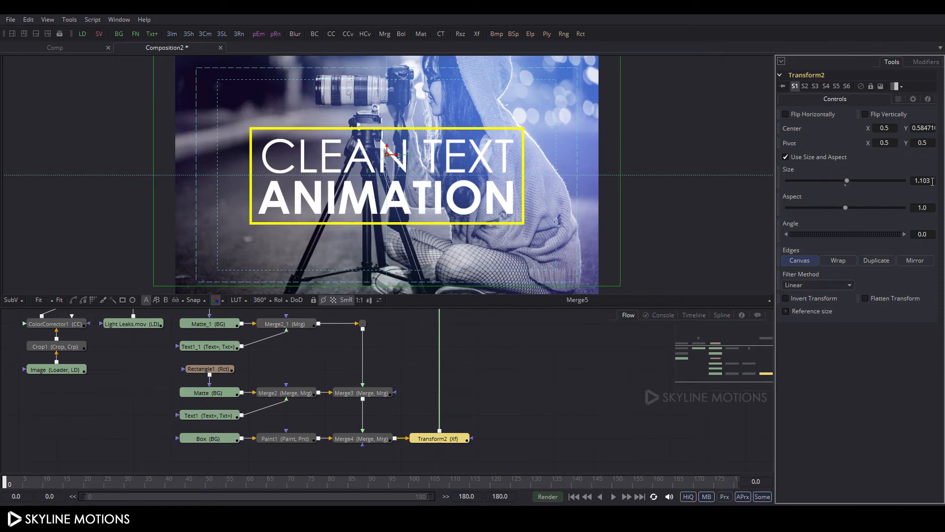
text(0)
key(Tab)
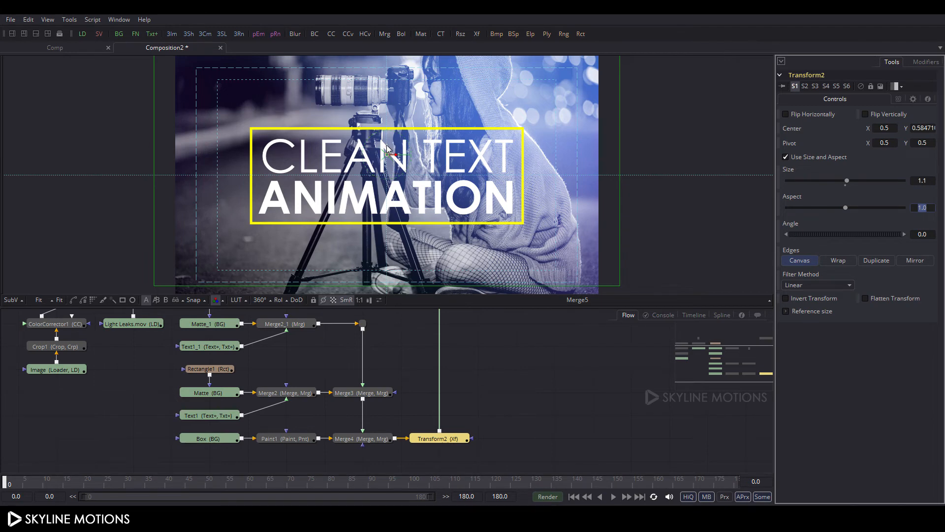
drag(387, 148, 387, 146)
Hide the guides in the viewer.
click(490, 338)
drag(490, 339, 475, 397)
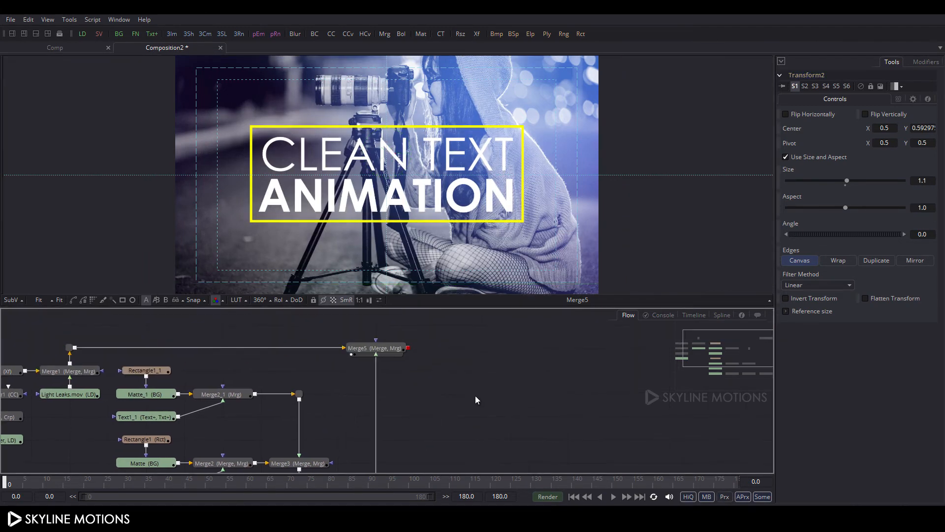
scroll(475, 400, down, 3)
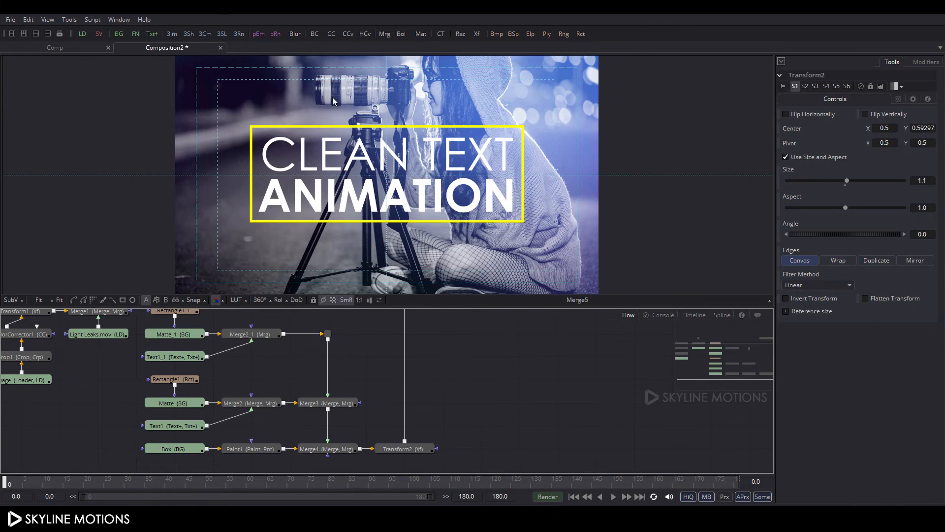
right_click(380, 111)
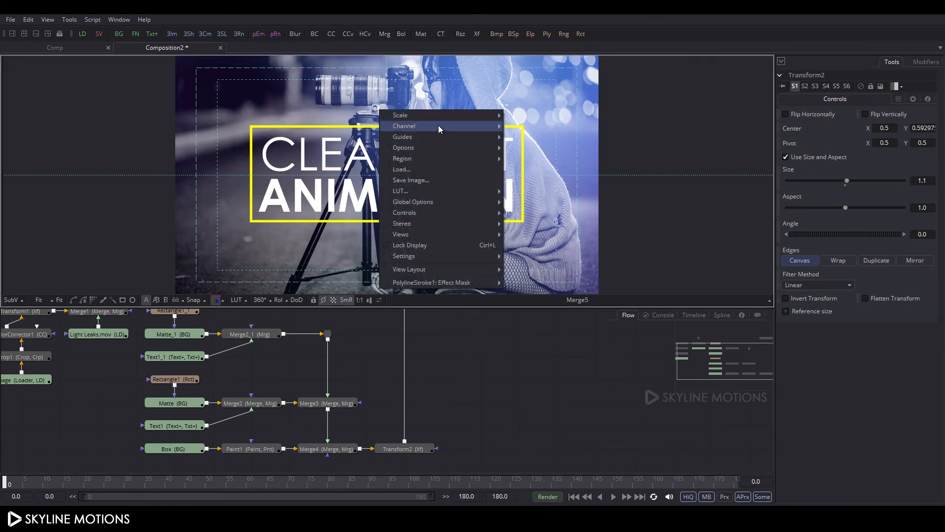
mouse_move(417, 137)
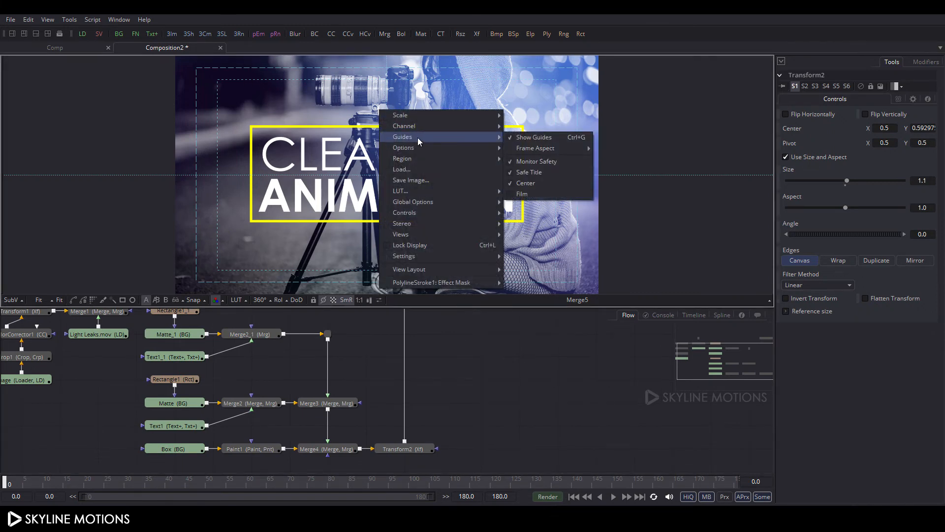
click(516, 140)
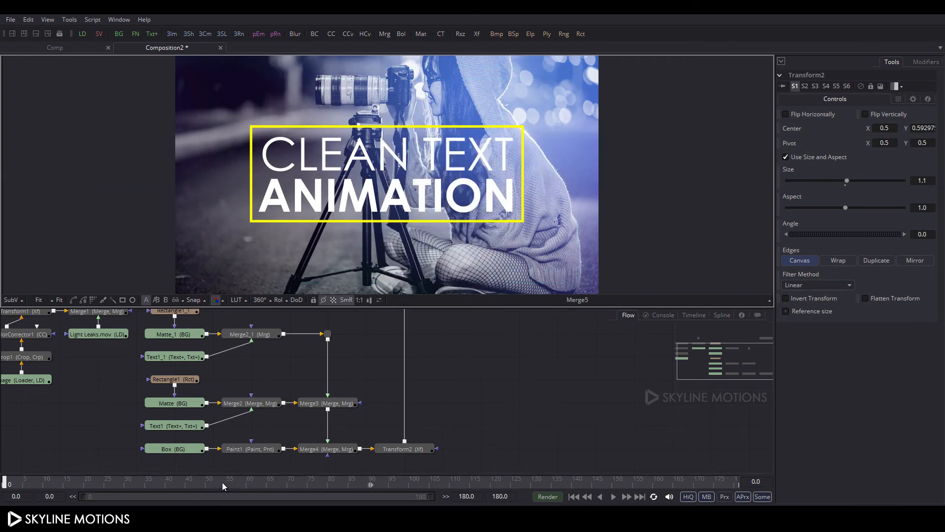
At frame 120, start animating the layout center of the ANIMATION text (Text1_1) at its current position.
drag(222, 483, 493, 483)
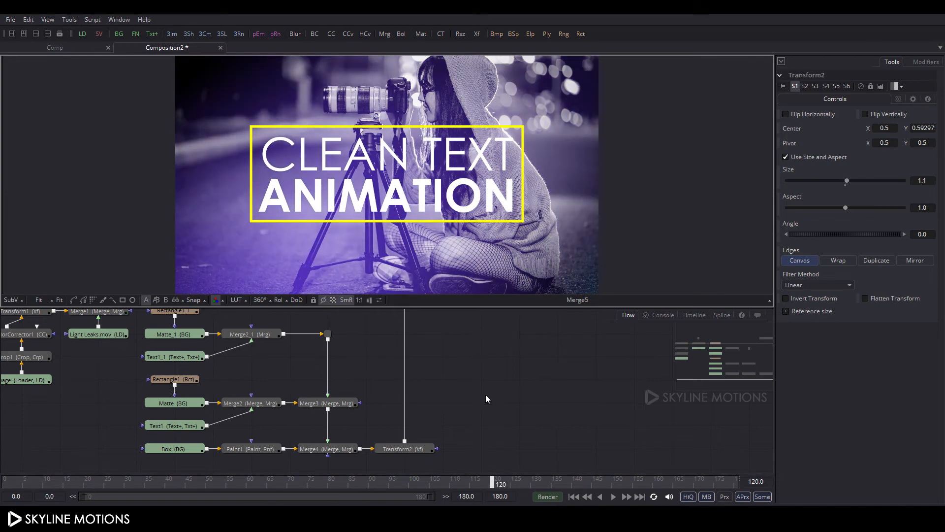
drag(486, 399, 525, 408)
click(213, 370)
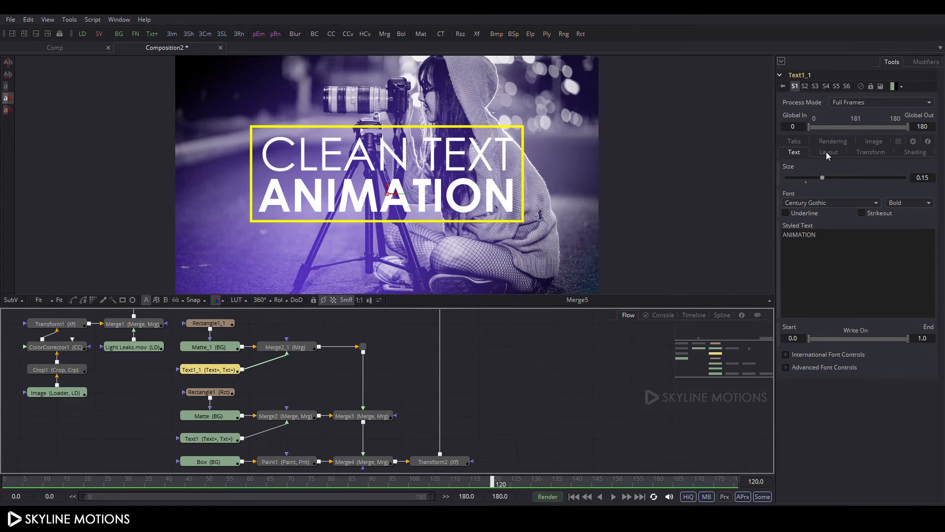
click(827, 154)
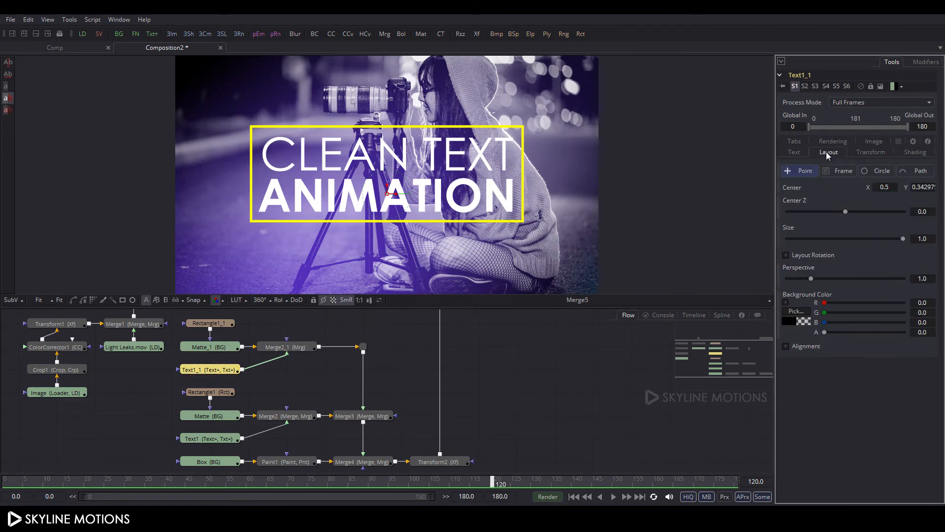
right_click(789, 190)
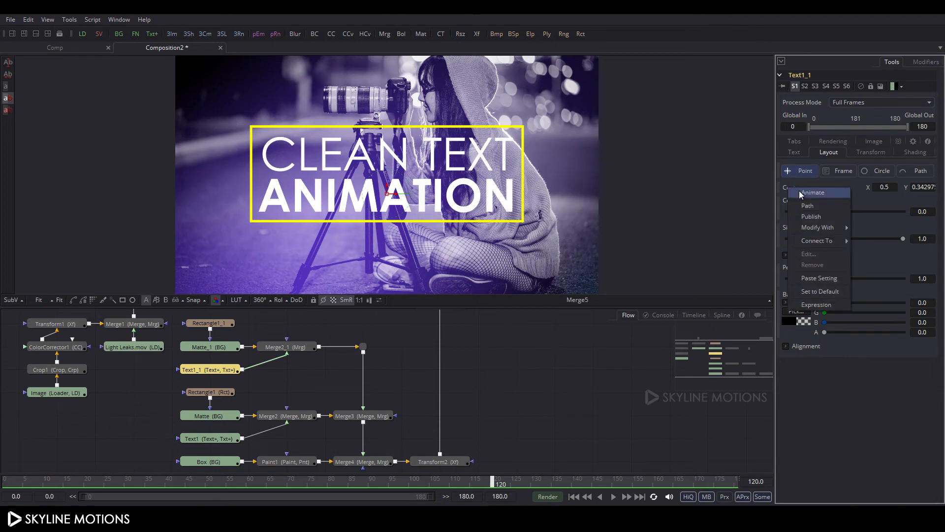
click(812, 193)
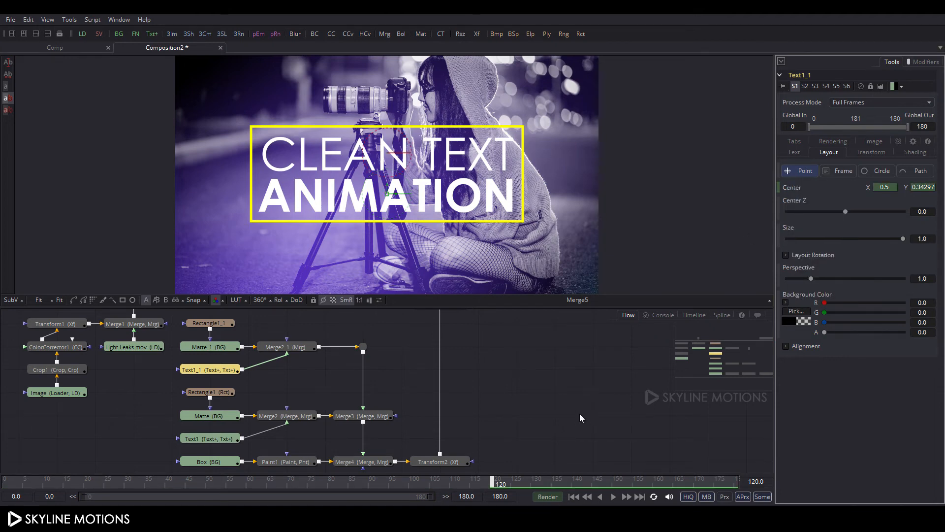
Start animating the layout center of the CLEAN TEXT title (Text1) at frame 120.
click(209, 440)
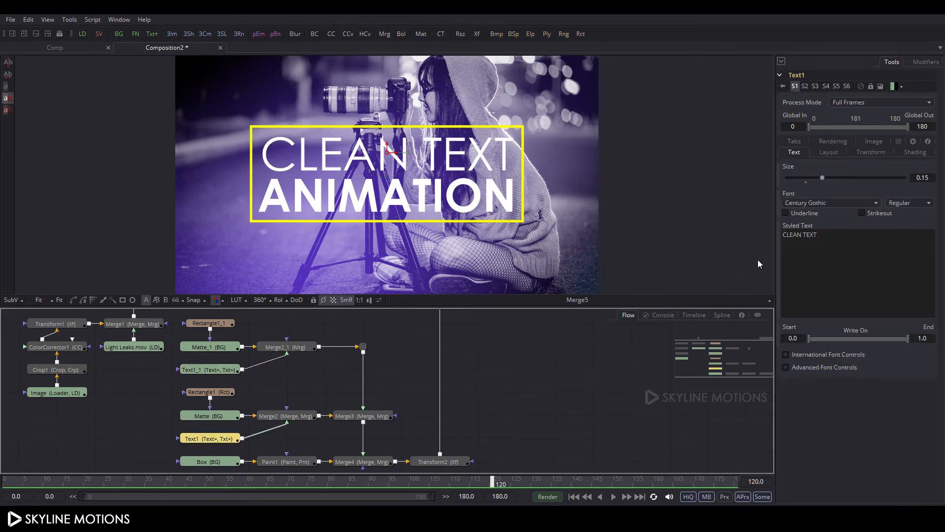
click(825, 153)
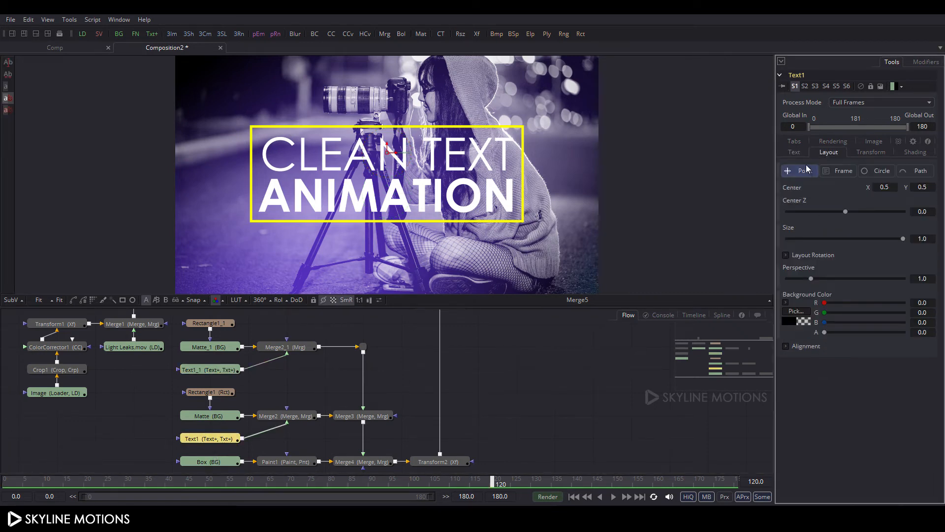
right_click(798, 190)
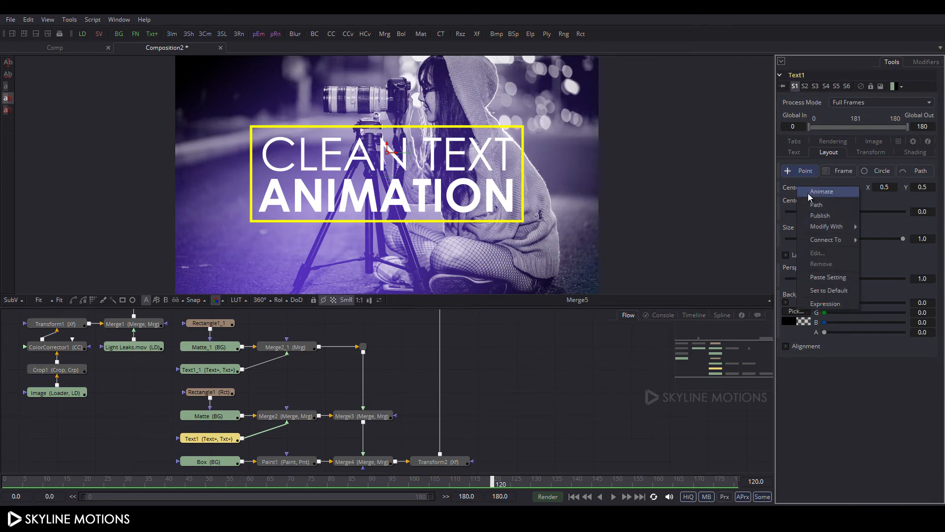
click(810, 195)
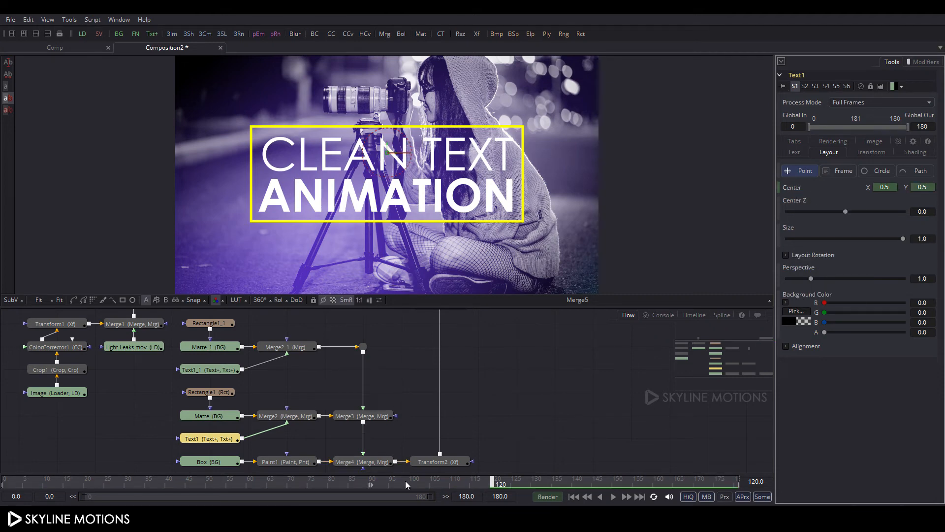
At frame 0, move CLEAN TEXT past the image's left edge to X about -0.063 and ANIMATION past its right edge to X about 1.085.
click(5, 482)
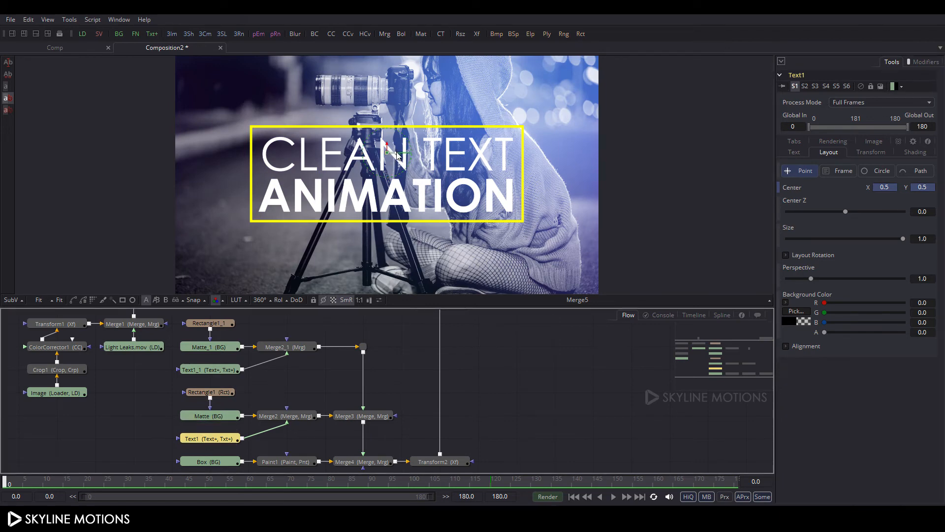
drag(399, 156, 136, 148)
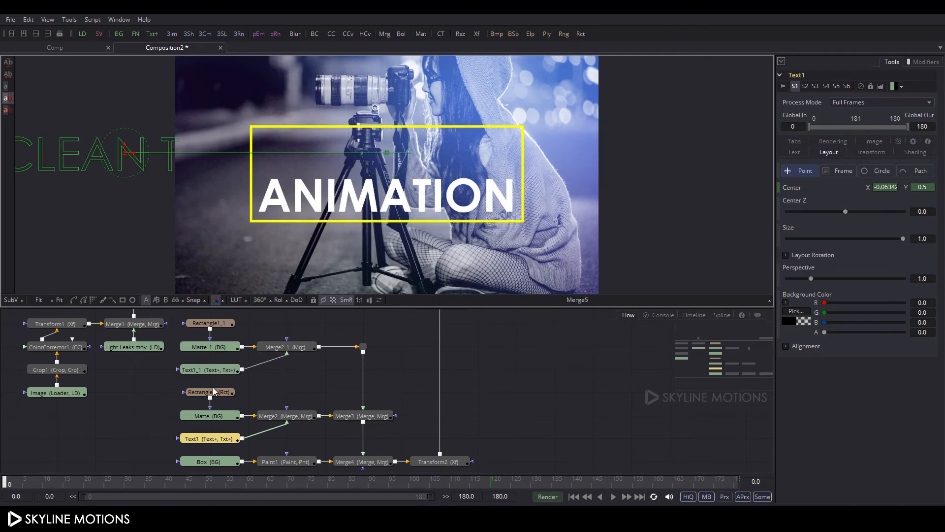
click(203, 370)
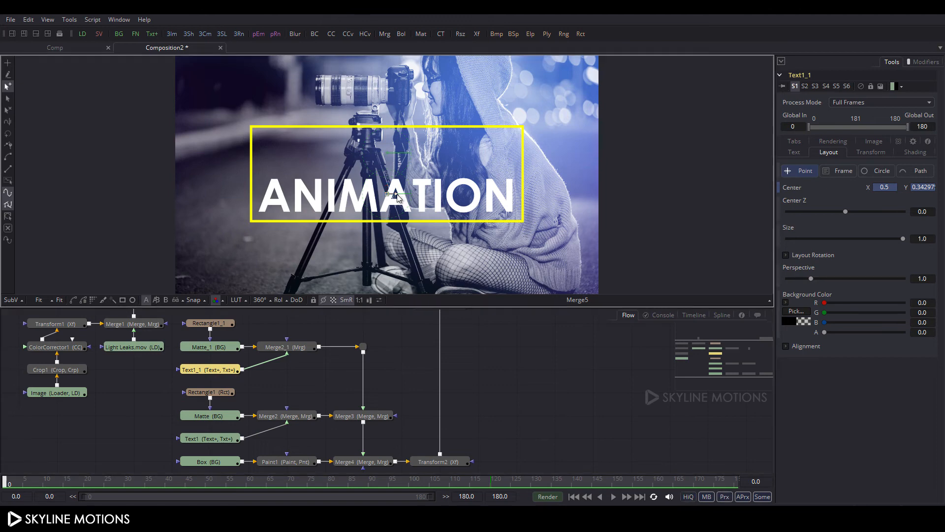
drag(388, 194, 669, 211)
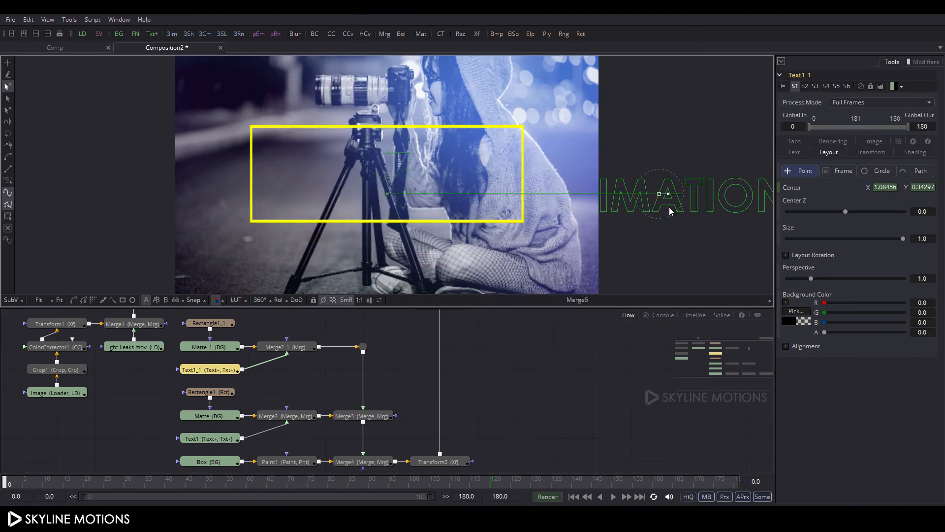
click(582, 421)
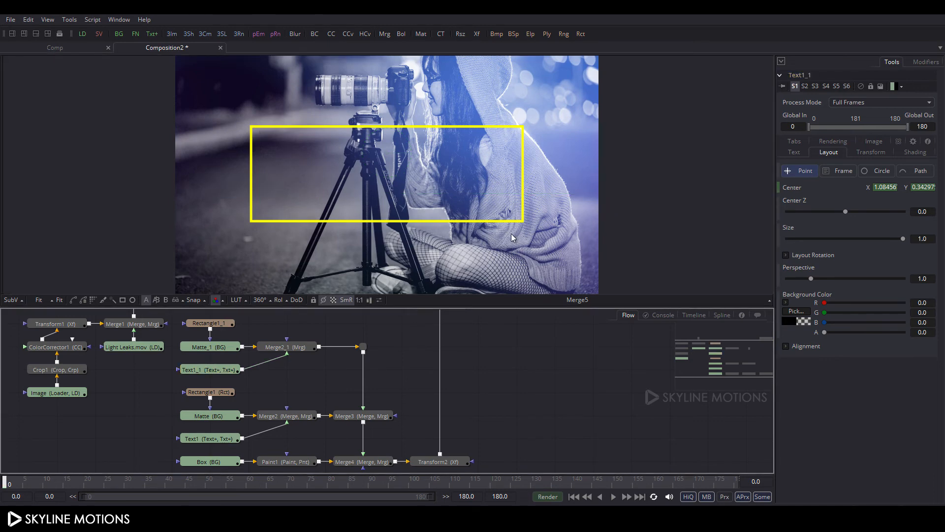
At frame 90, keyframe the Write On End of Paint1's yellow box stroke at 1.0.
scroll(569, 400, down, 2)
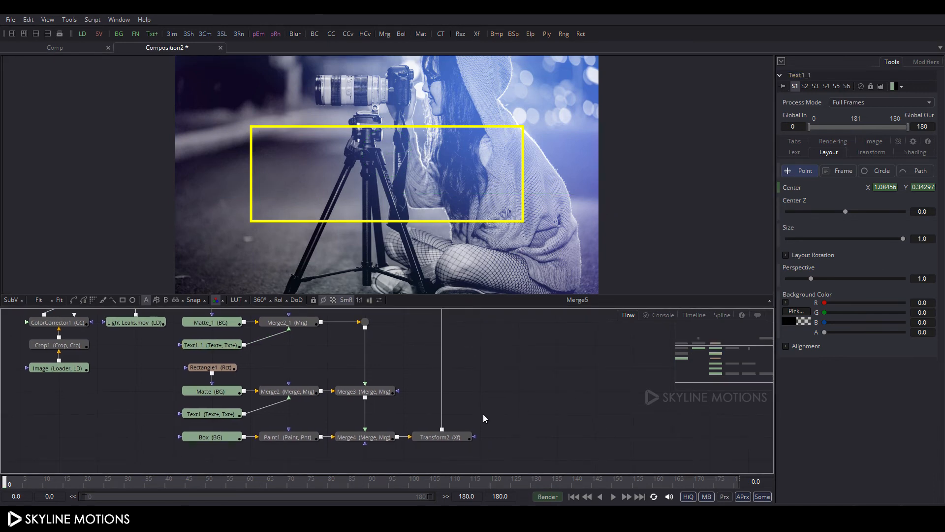
click(276, 436)
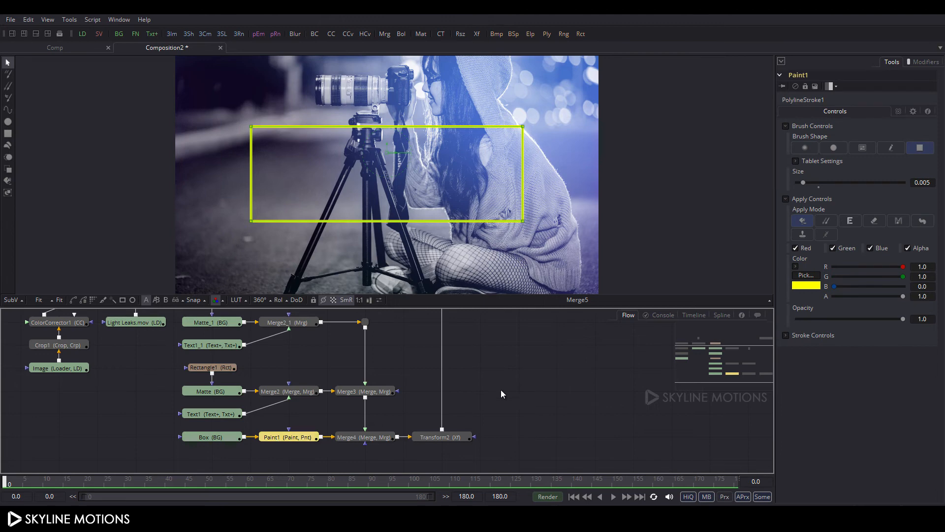
click(789, 335)
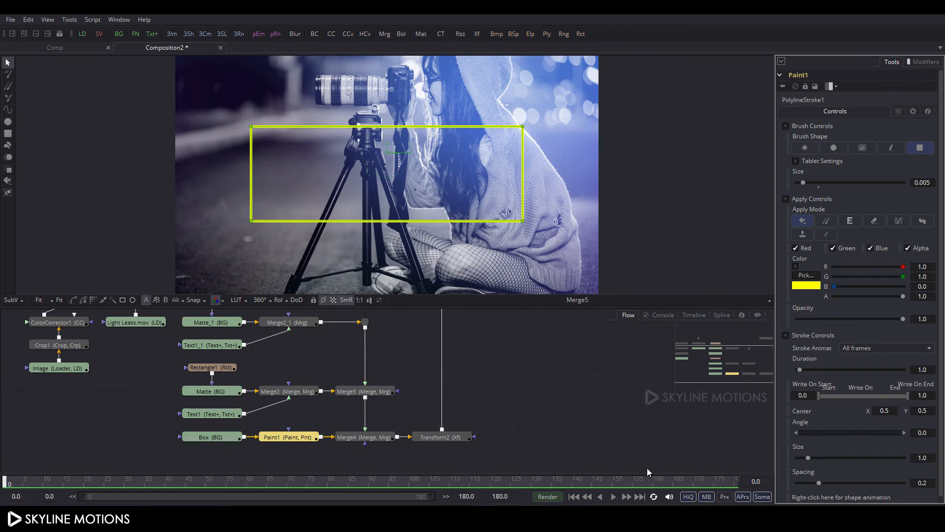
drag(407, 482, 374, 485)
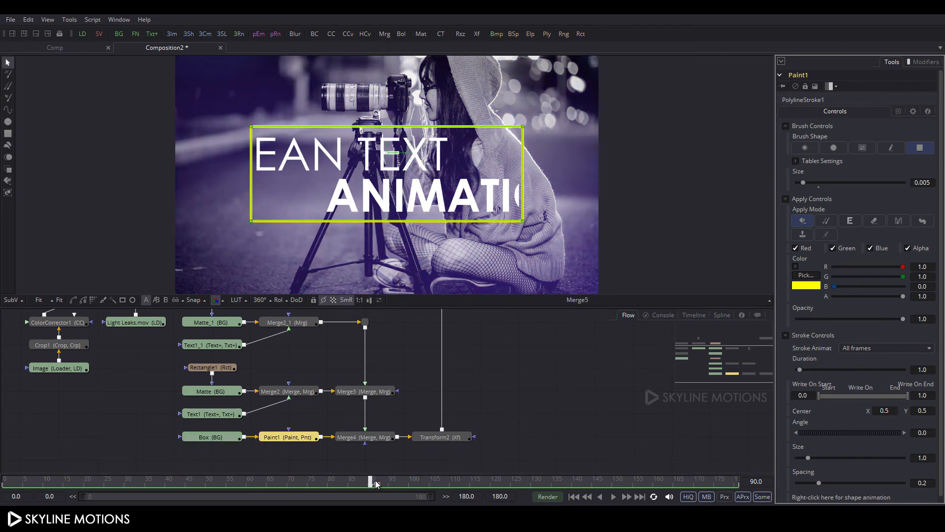
right_click(924, 391)
click(857, 235)
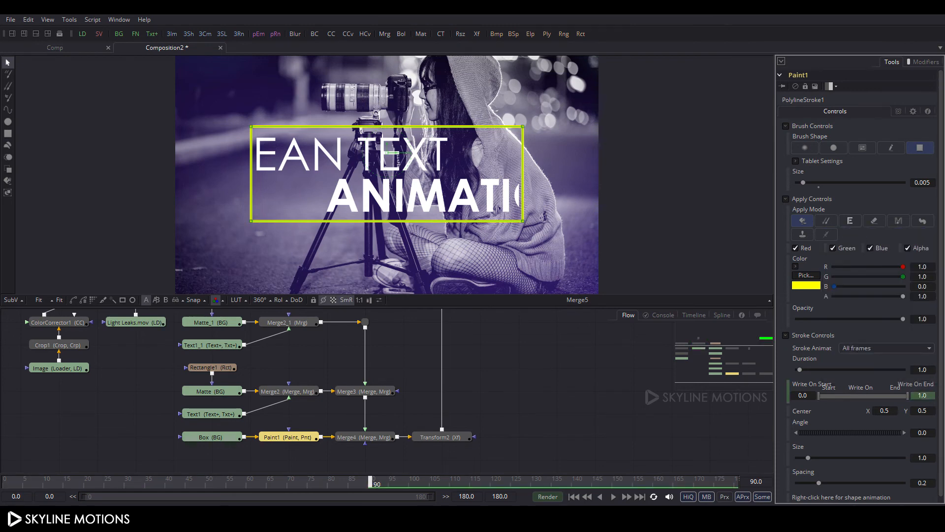
Set the box stroke's Write On End to 0.0 at frame 0 and scrub to frame 85 to preview the write-on.
drag(262, 485, 4, 485)
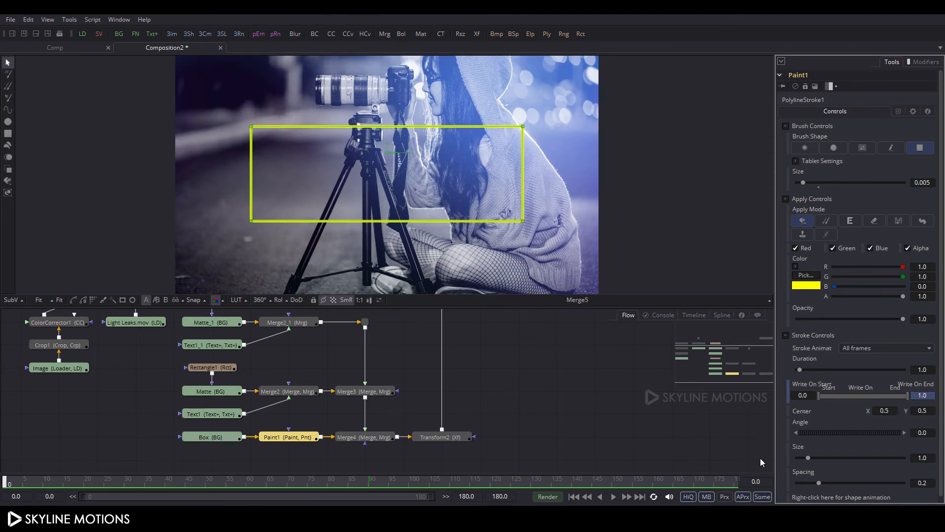
drag(910, 395, 807, 397)
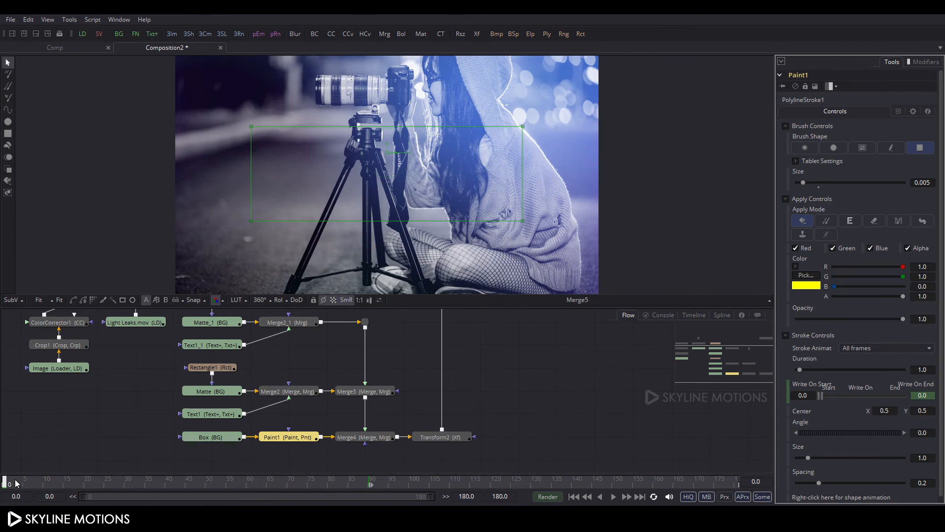
drag(18, 483, 350, 483)
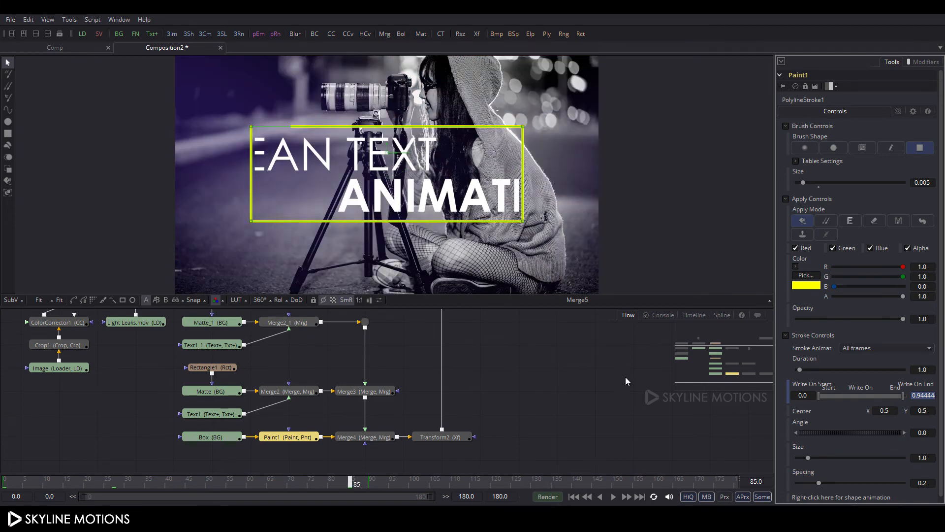
Show Text1_1's displacement curve in the maximized Spline editor, fitted to the view.
key(F8)
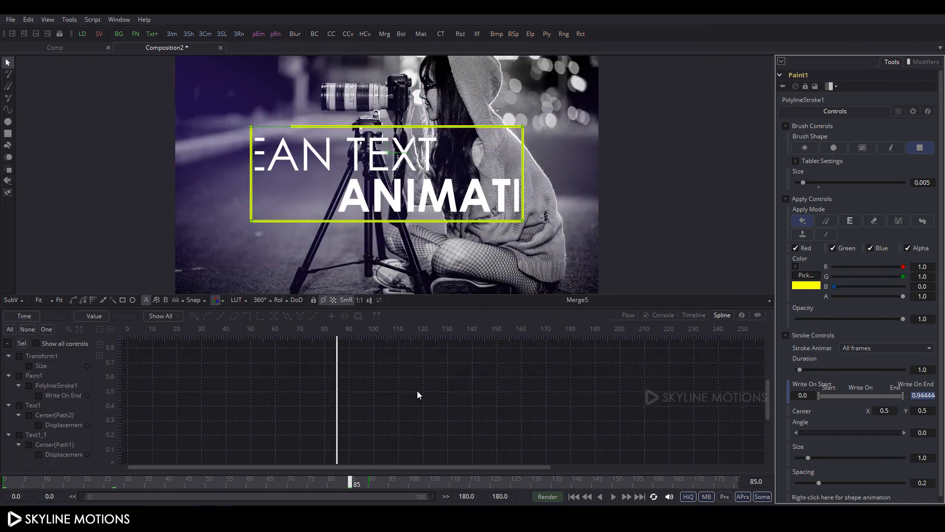
key(F4)
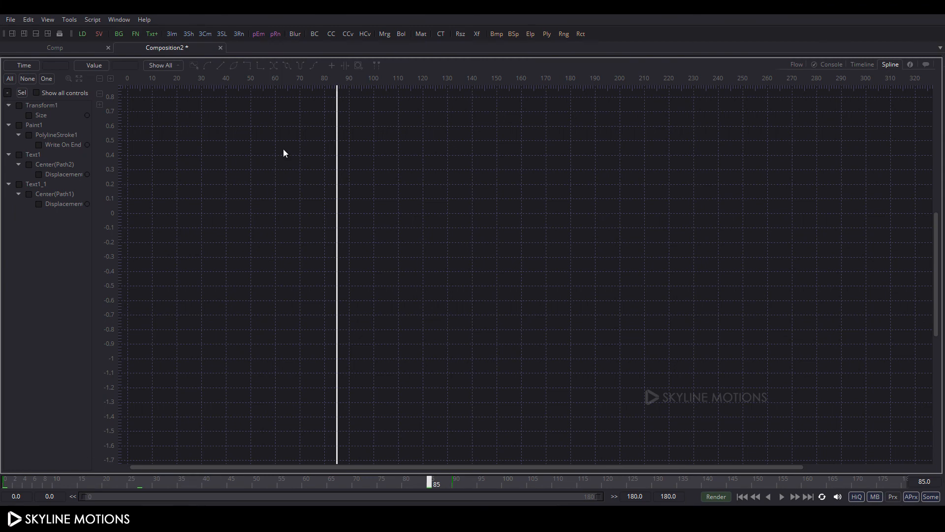
click(19, 185)
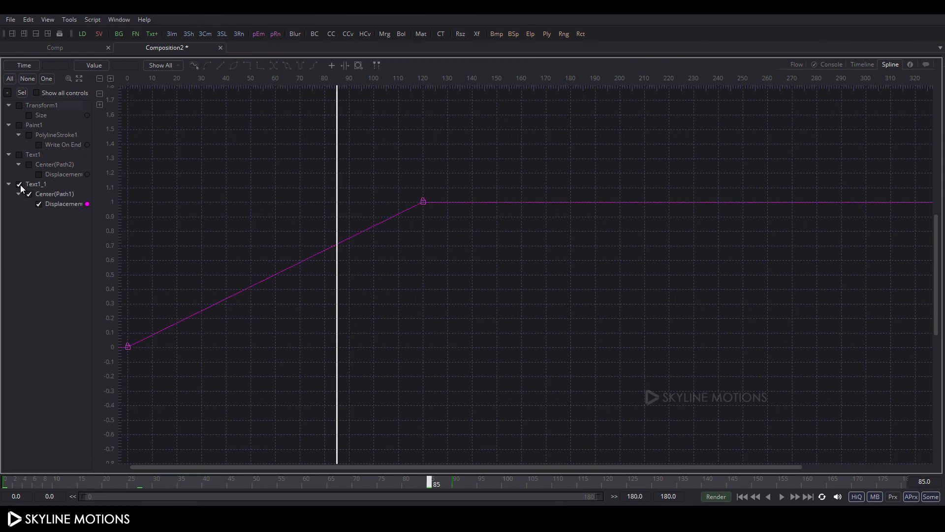
click(81, 79)
Smooth both keyframes of Text1_1's displacement curve and extend the frame 120 key's handle horizontally back to about frame 0.
drag(885, 104, 163, 445)
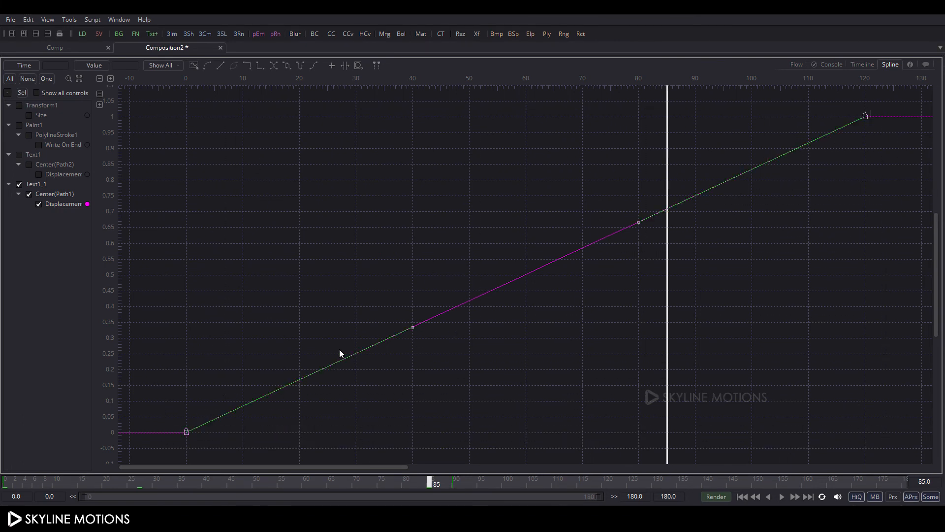
key(s)
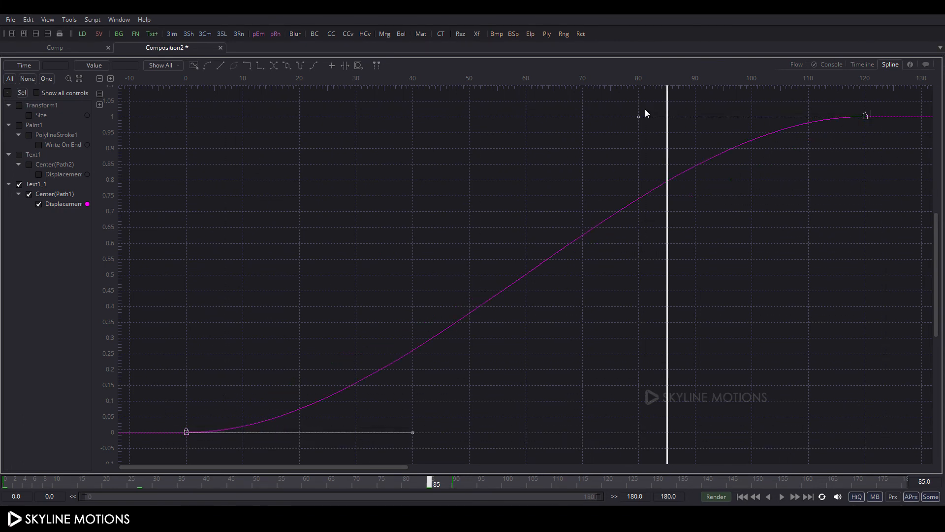
drag(638, 117, 186, 121)
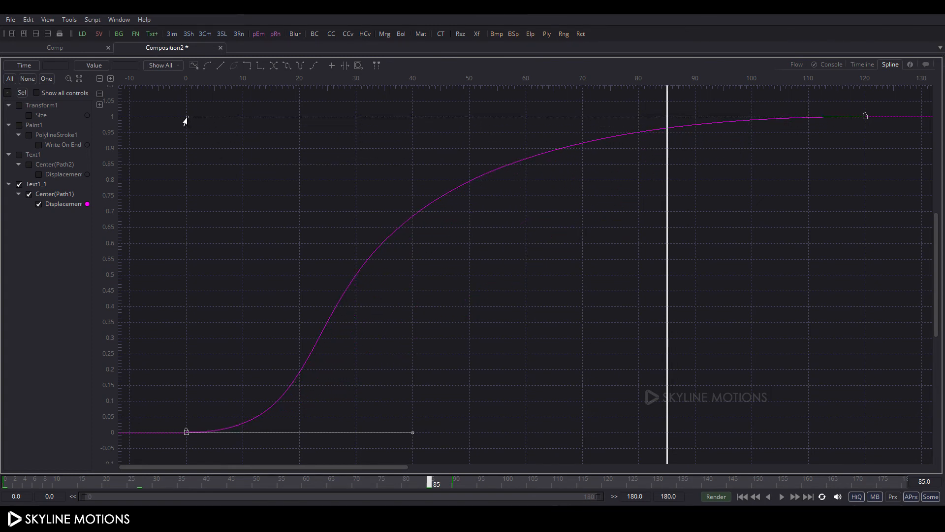
Isolate Text1's displacement curve, smooth both its keyframes and extend the frame 120 key's handle horizontally back to about frame 0.
click(20, 155)
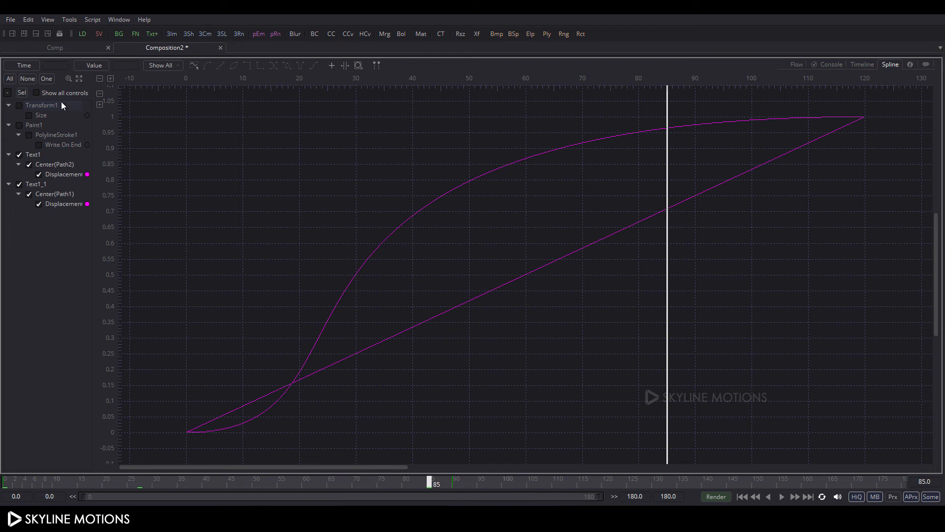
click(46, 79)
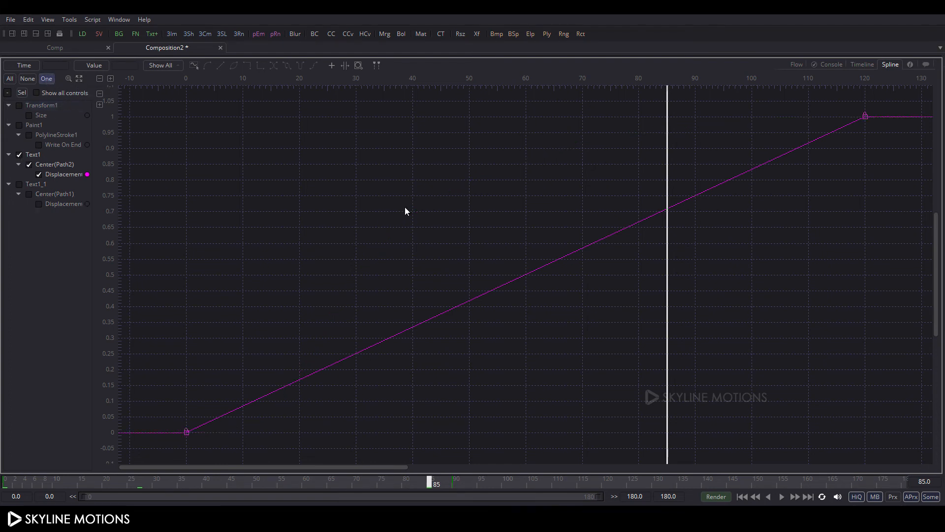
drag(891, 104, 180, 441)
key(s)
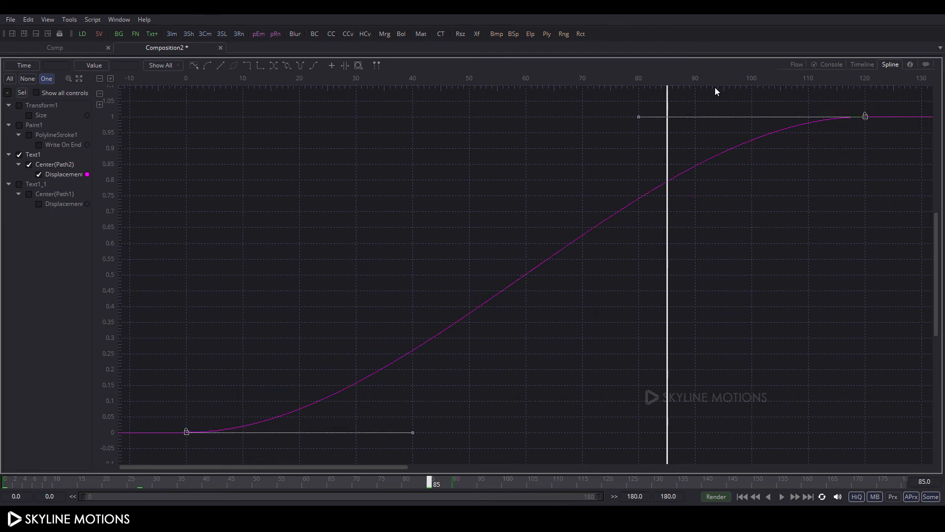
drag(636, 122, 184, 121)
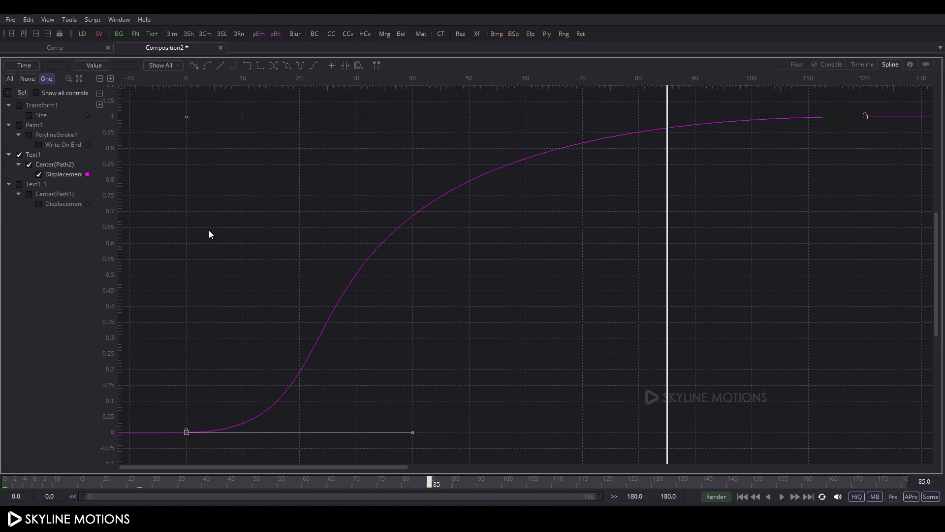
Show only Paint1's Write On End curve, smooth both keyframes and extend the frame 90 key's handle horizontally back to about frame 0.
click(19, 125)
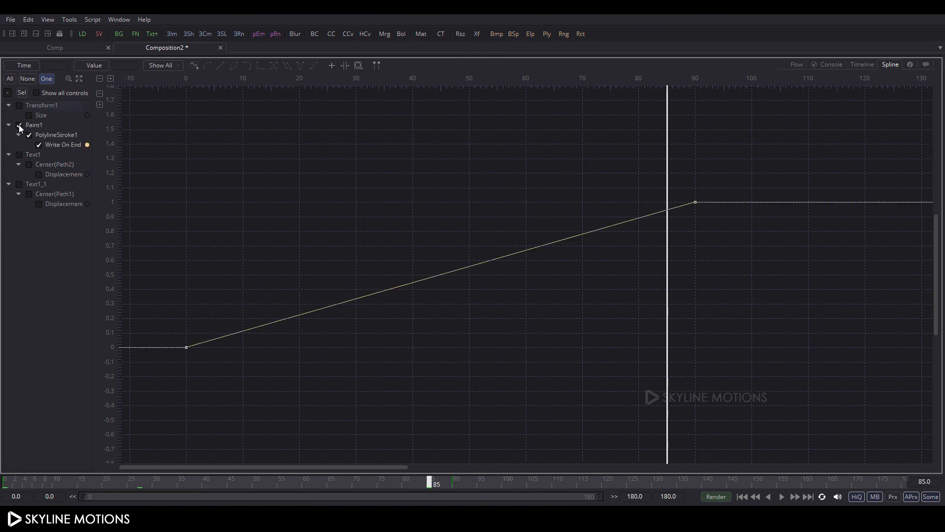
click(83, 80)
drag(876, 102, 176, 443)
key(shift+s)
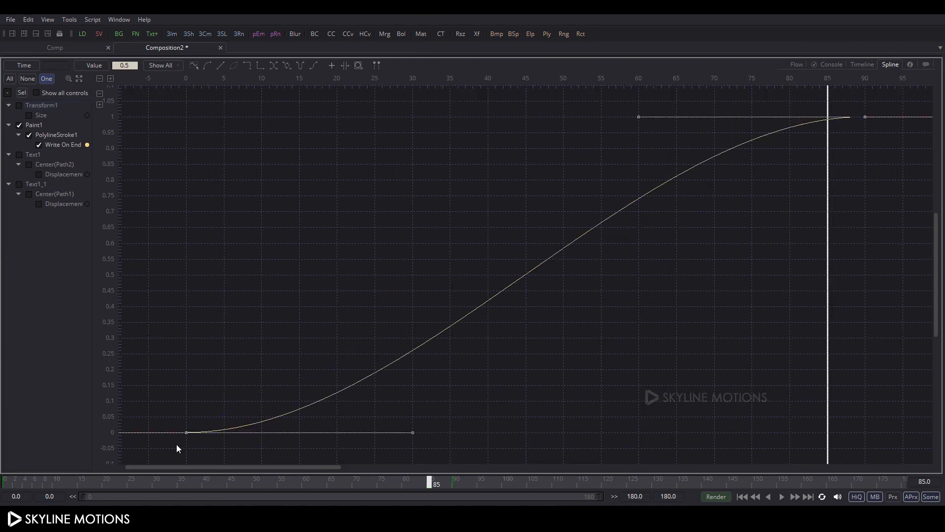
drag(635, 121, 183, 121)
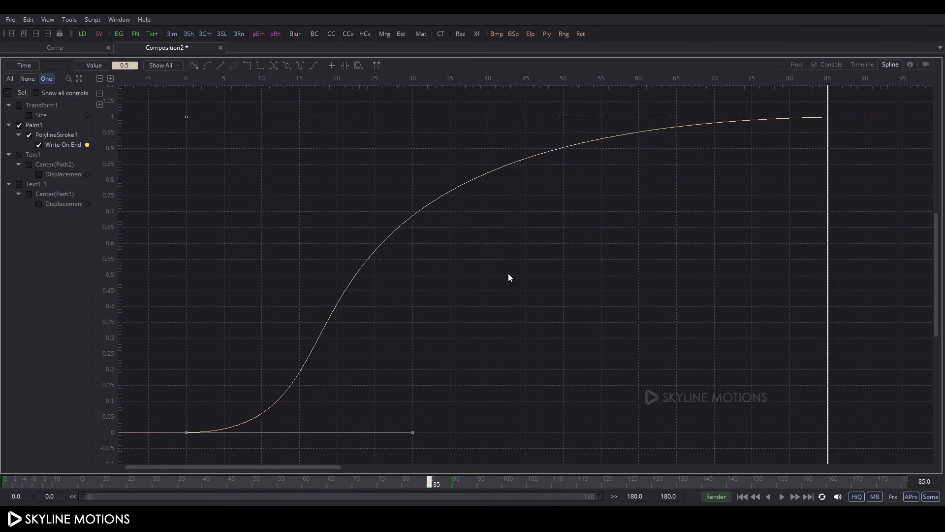
Restore the normal layout with the node flow, play the eased animation from the first frame, and return to frame 0.
key(F4)
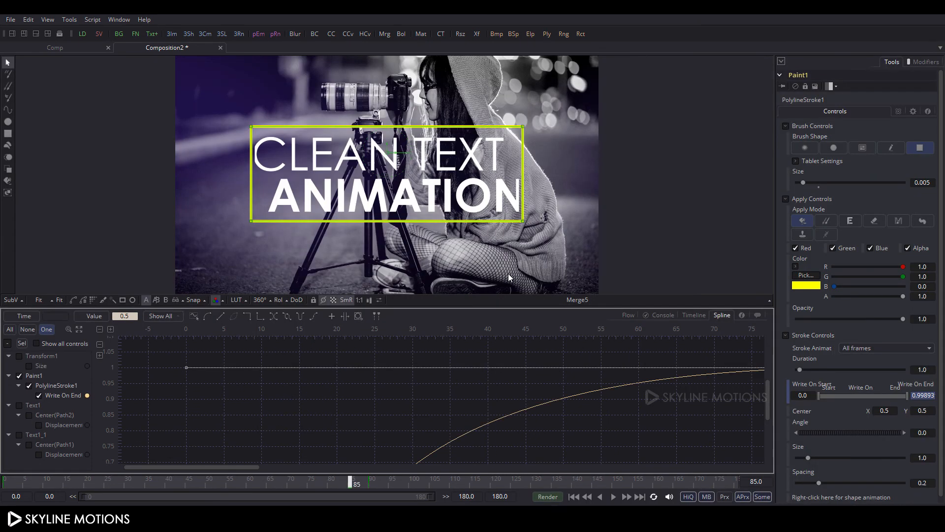
click(629, 316)
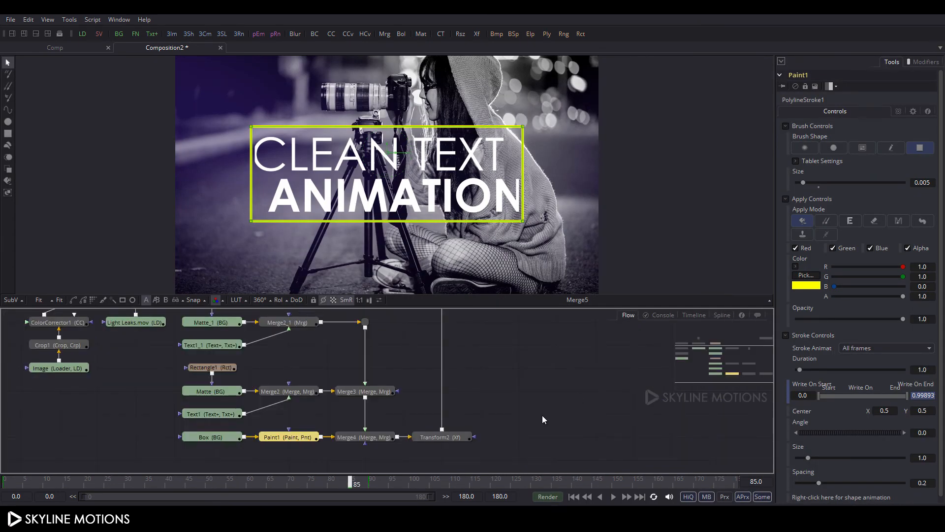
click(566, 430)
click(574, 497)
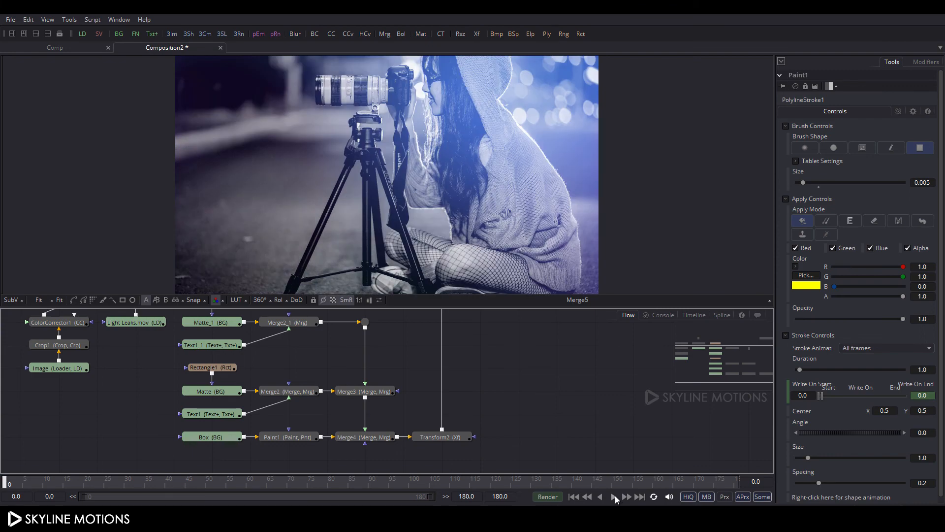
click(613, 496)
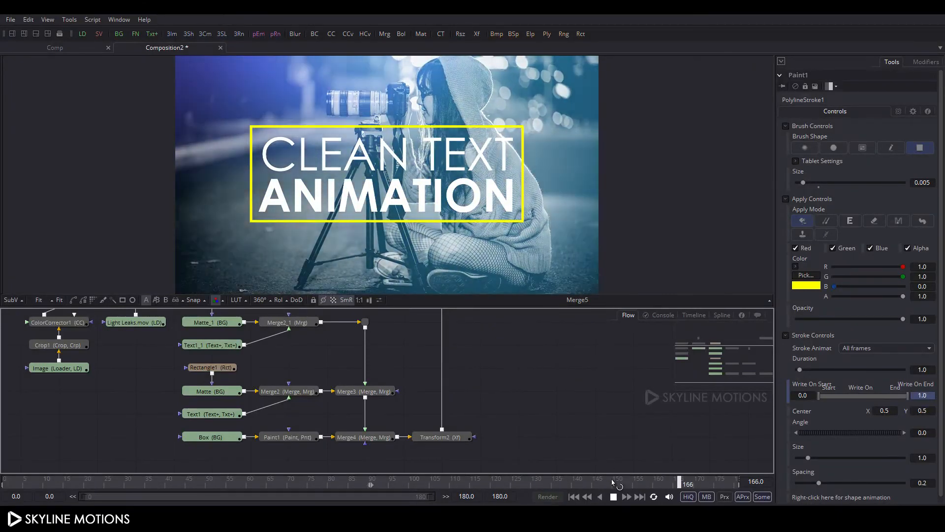
click(613, 497)
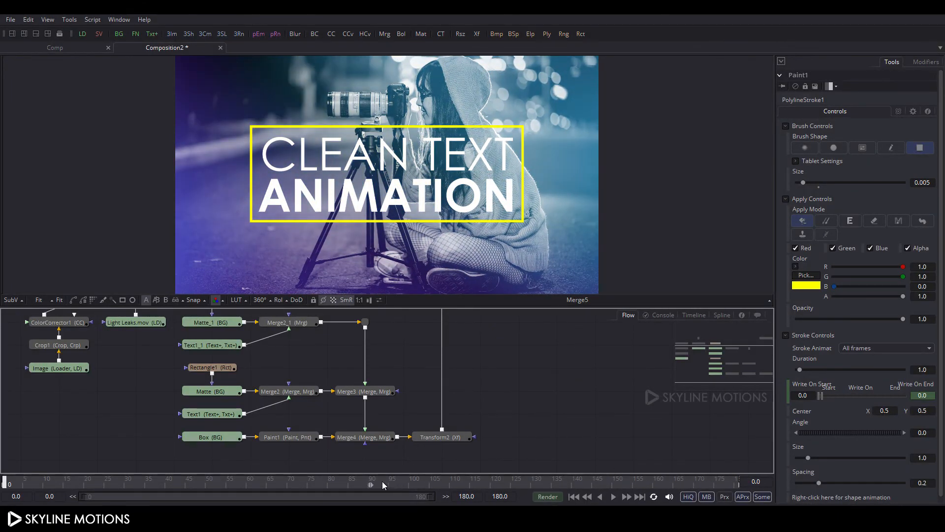
drag(228, 479, 0, 476)
Add a Background node beside Merge5 and rename it Black.
drag(532, 317, 465, 390)
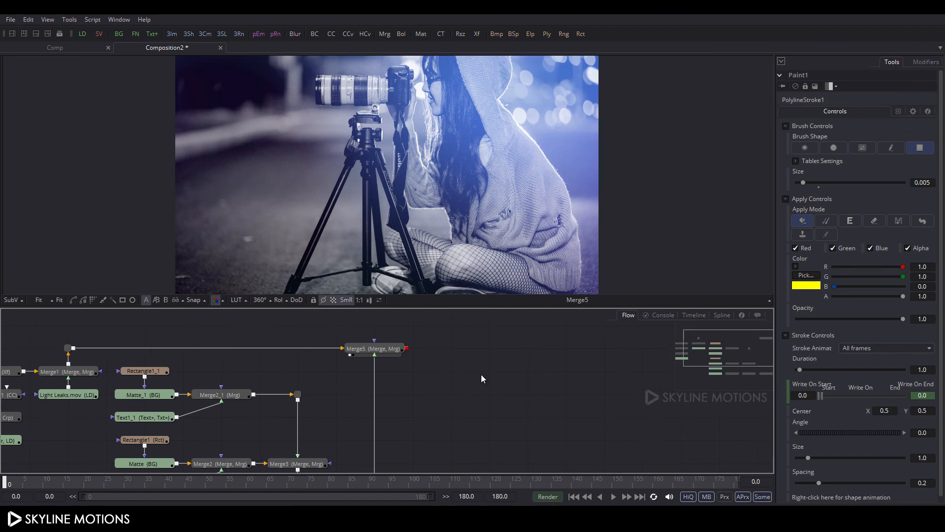
click(120, 37)
drag(493, 375, 463, 359)
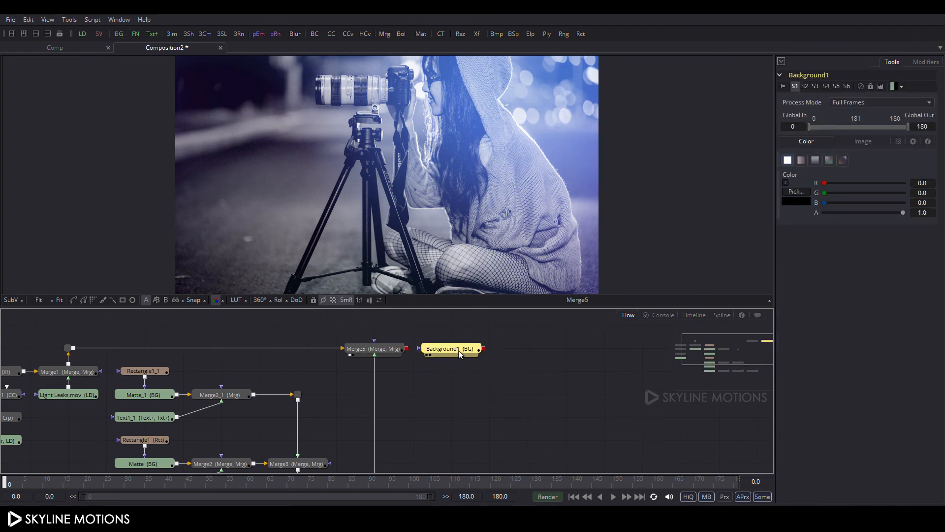
key(F2)
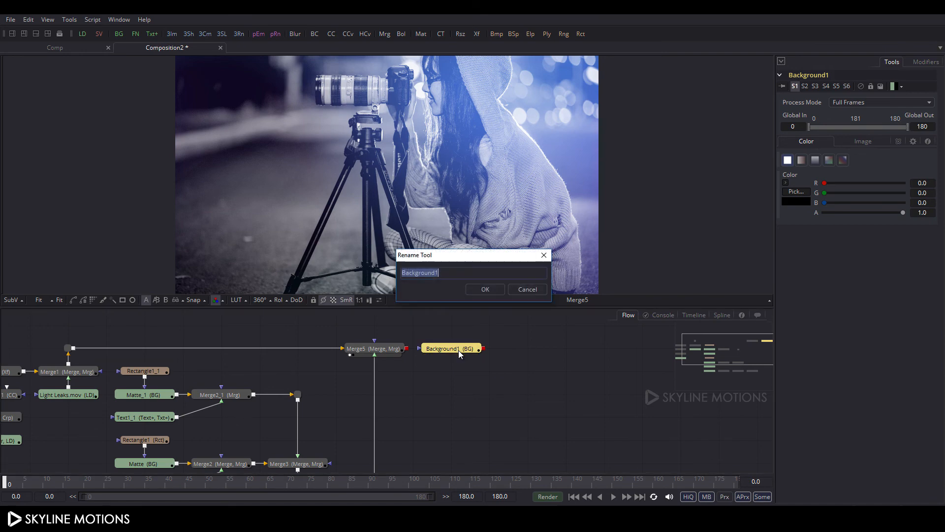
text(Black)
key(Return)
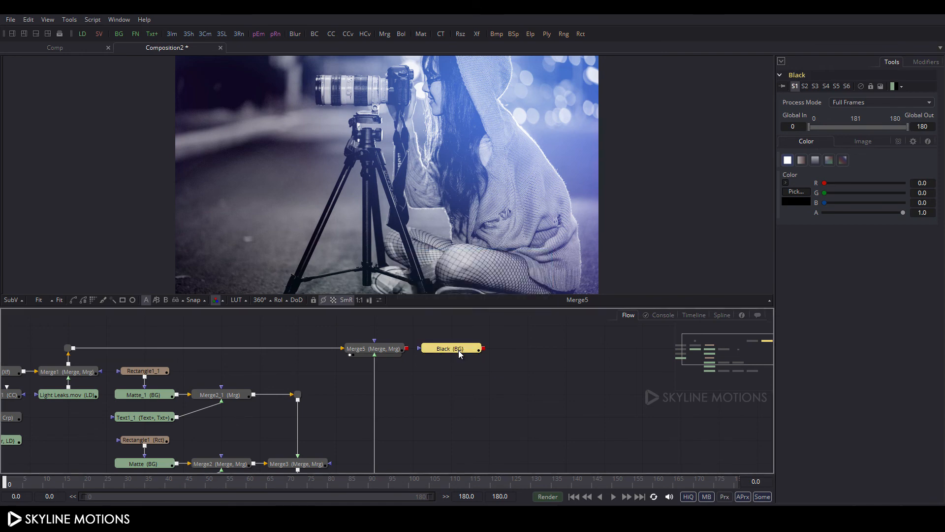
Mask Black with an inverted rectangle about 1.0 wide and 0.79 high, leaving letterbox bars above and below the picture.
click(123, 300)
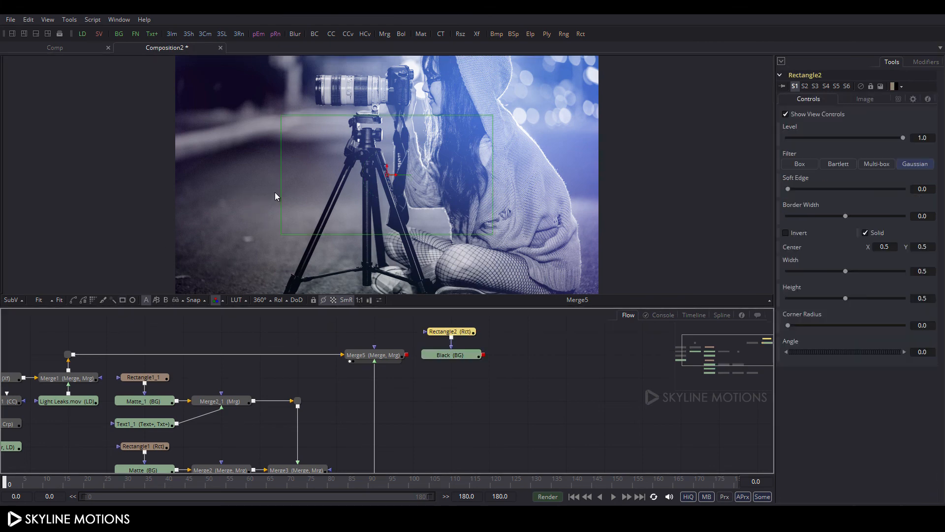
drag(280, 192, 173, 190)
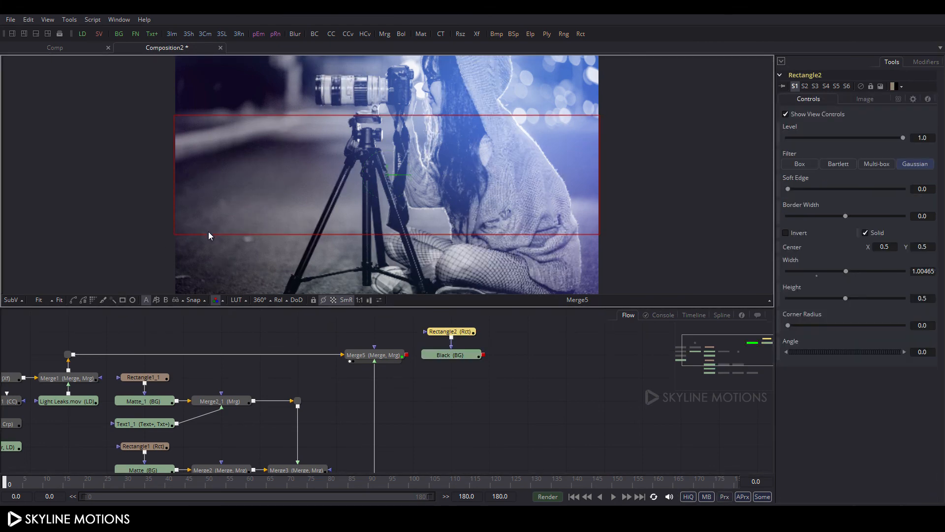
drag(208, 232, 197, 268)
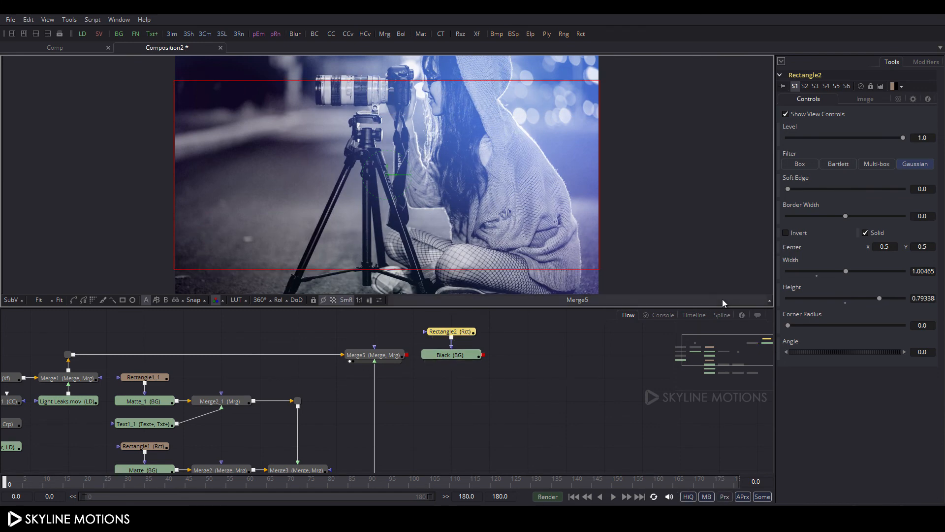
click(787, 234)
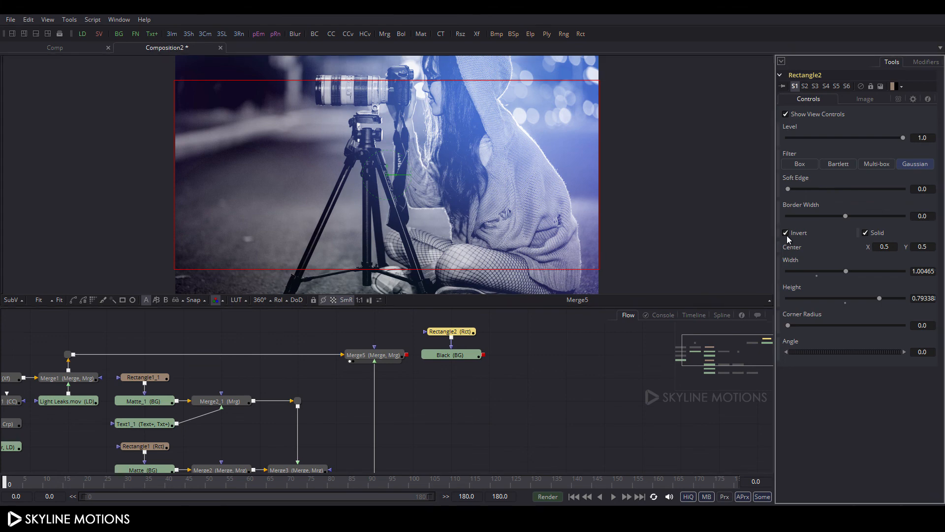
click(523, 339)
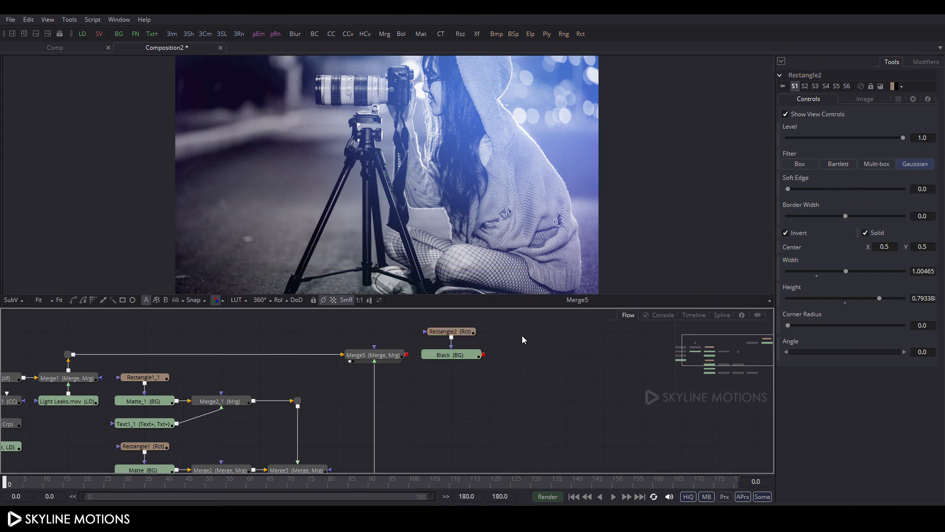
Place Black and its mask above Merge5, composite Black over Merge5 with a new Merge node beside it, and view the result.
scroll(508, 333, up, 1)
drag(516, 344, 384, 360)
click(467, 369)
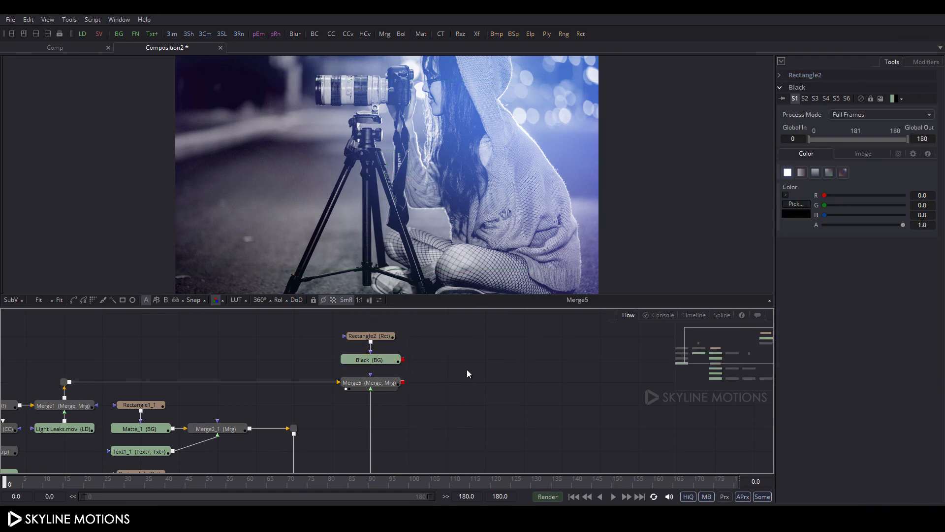
click(385, 34)
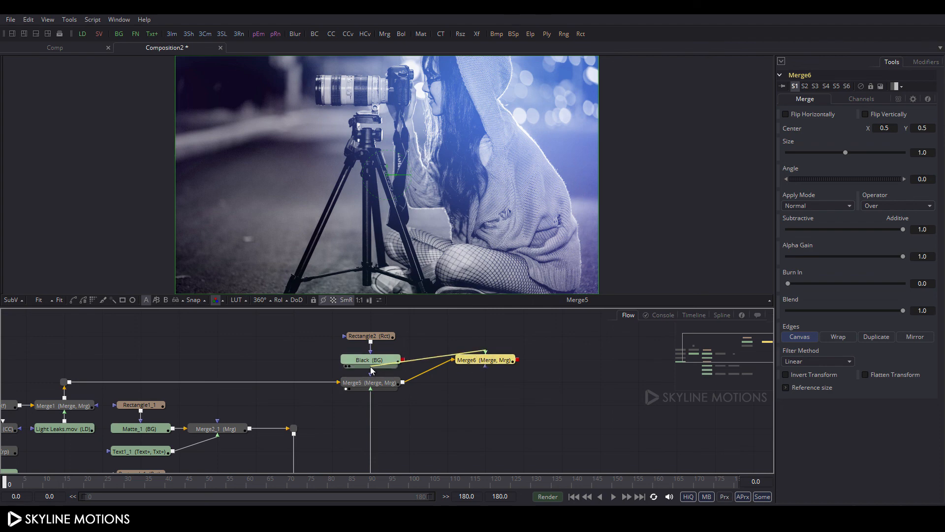
drag(402, 360, 469, 160)
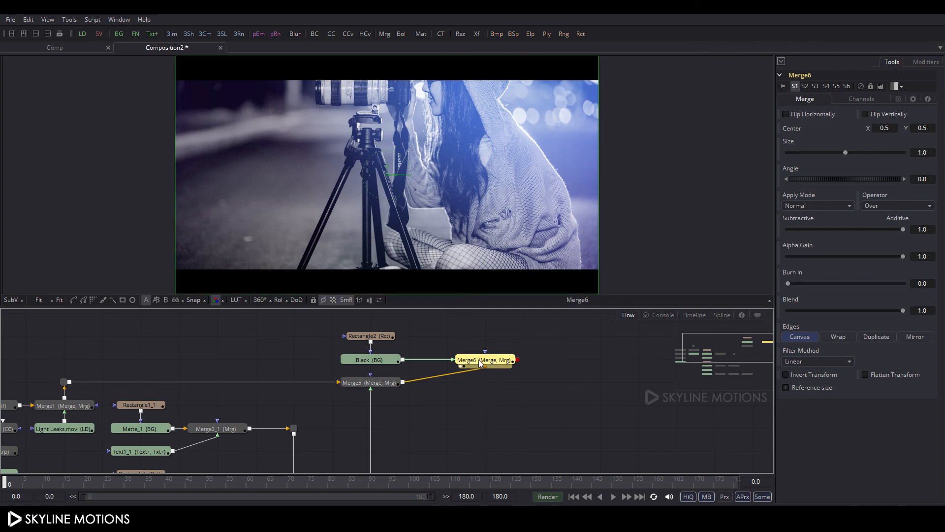
drag(481, 364, 445, 365)
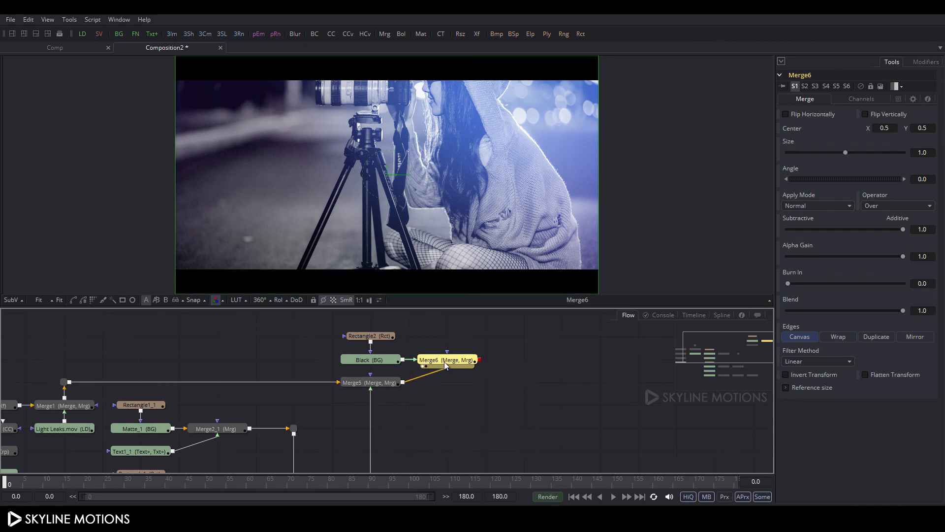
Rename the letterbox Merge node as Final.
key(F2)
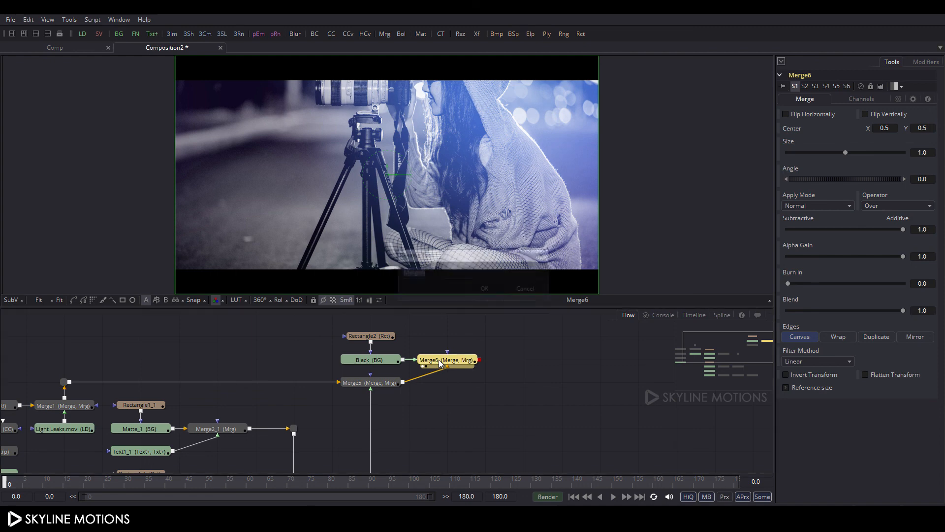
key(BackSpace)
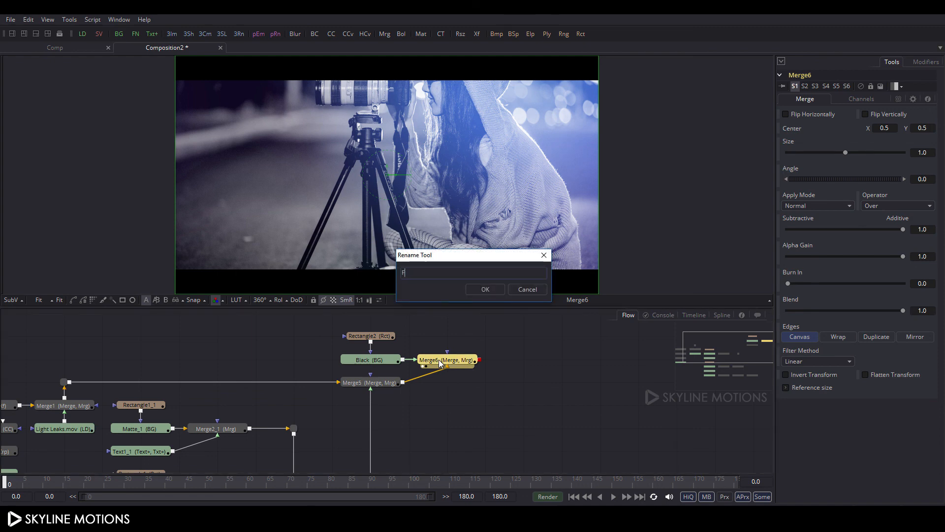
key(Return)
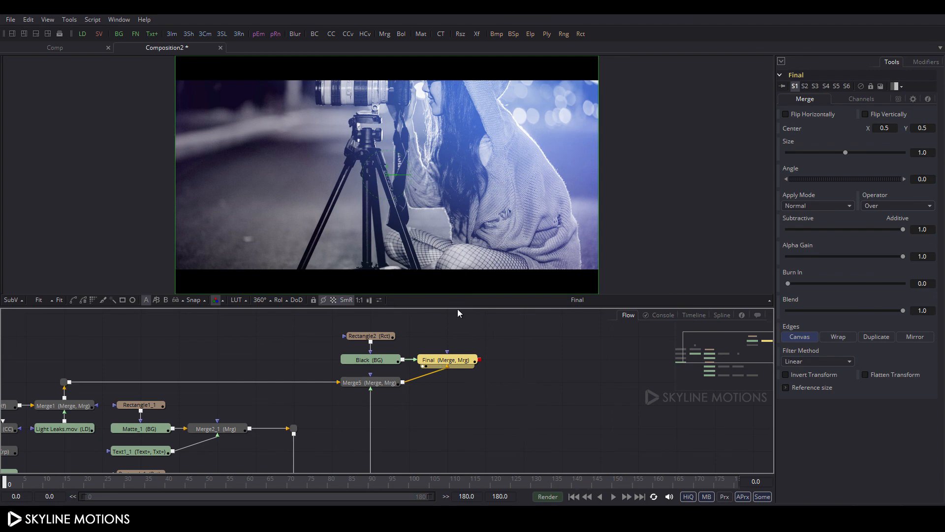
Enlarge the viewer over the node flow and play the finished composition from frame 0.
drag(458, 313, 456, 445)
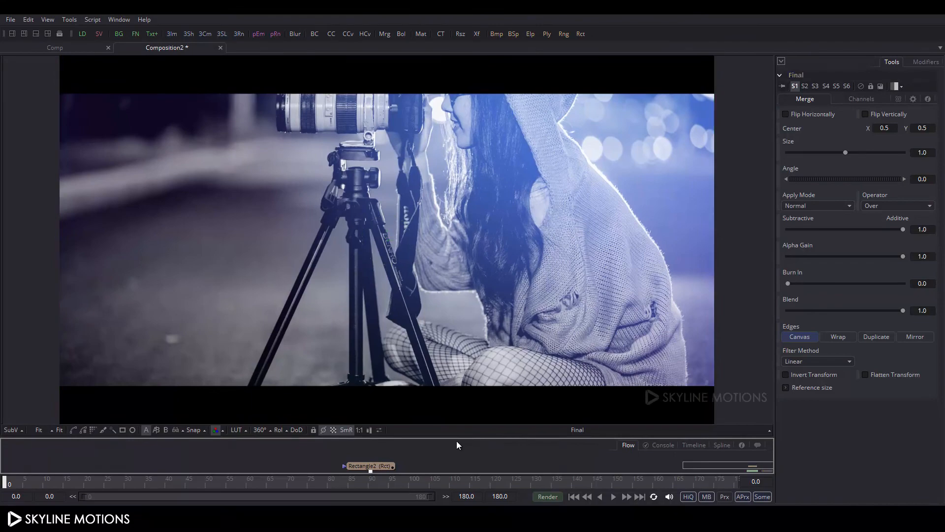
click(618, 496)
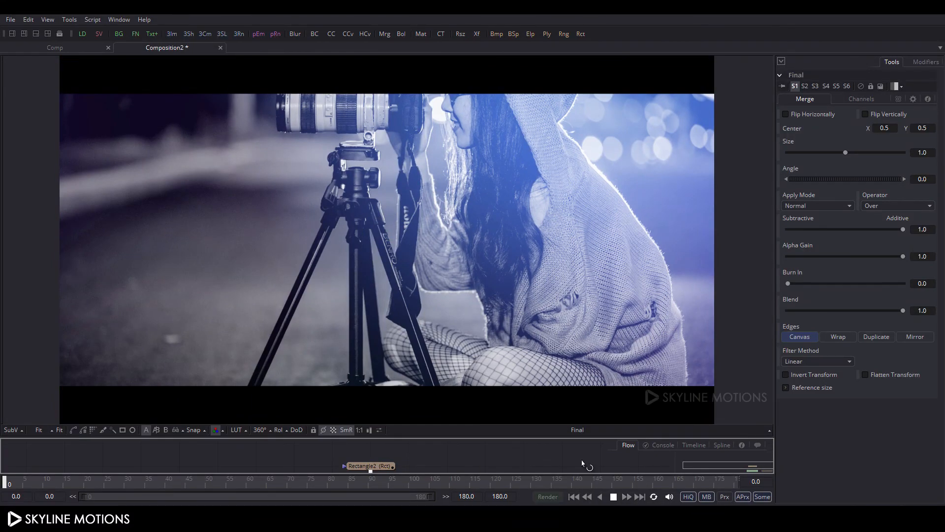